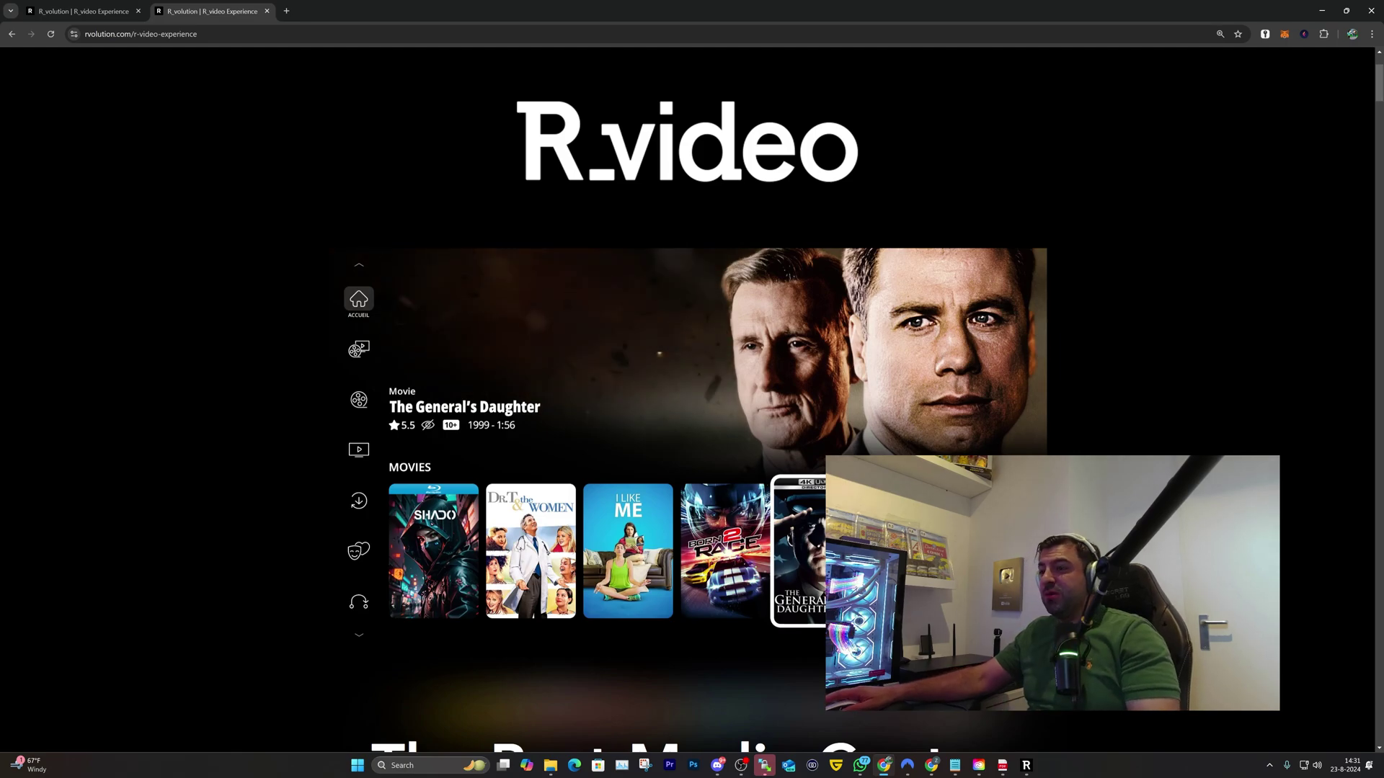
Step: Browse the R_volution home page, then return to the R_video overview page
scroll(84, 22, "down", 4)
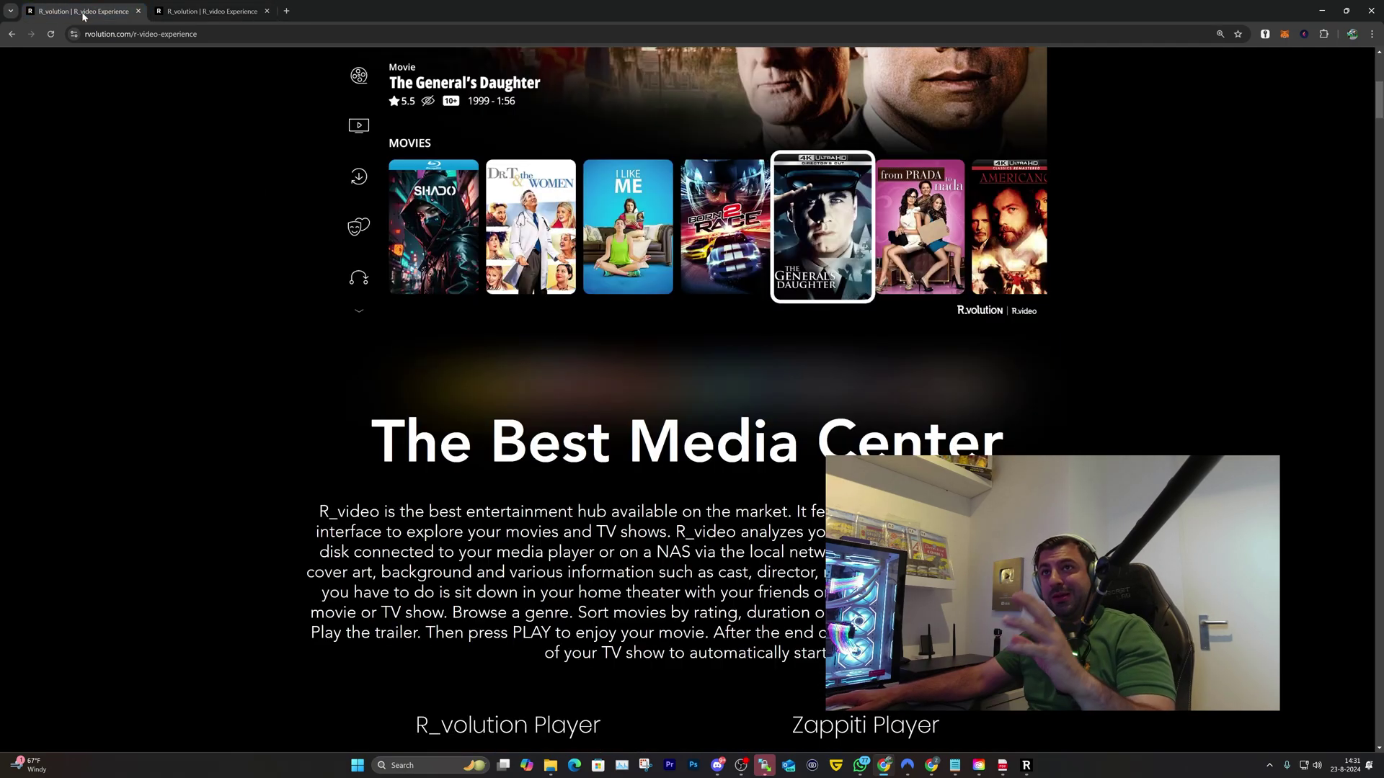
scroll(310, 324, "up", 6)
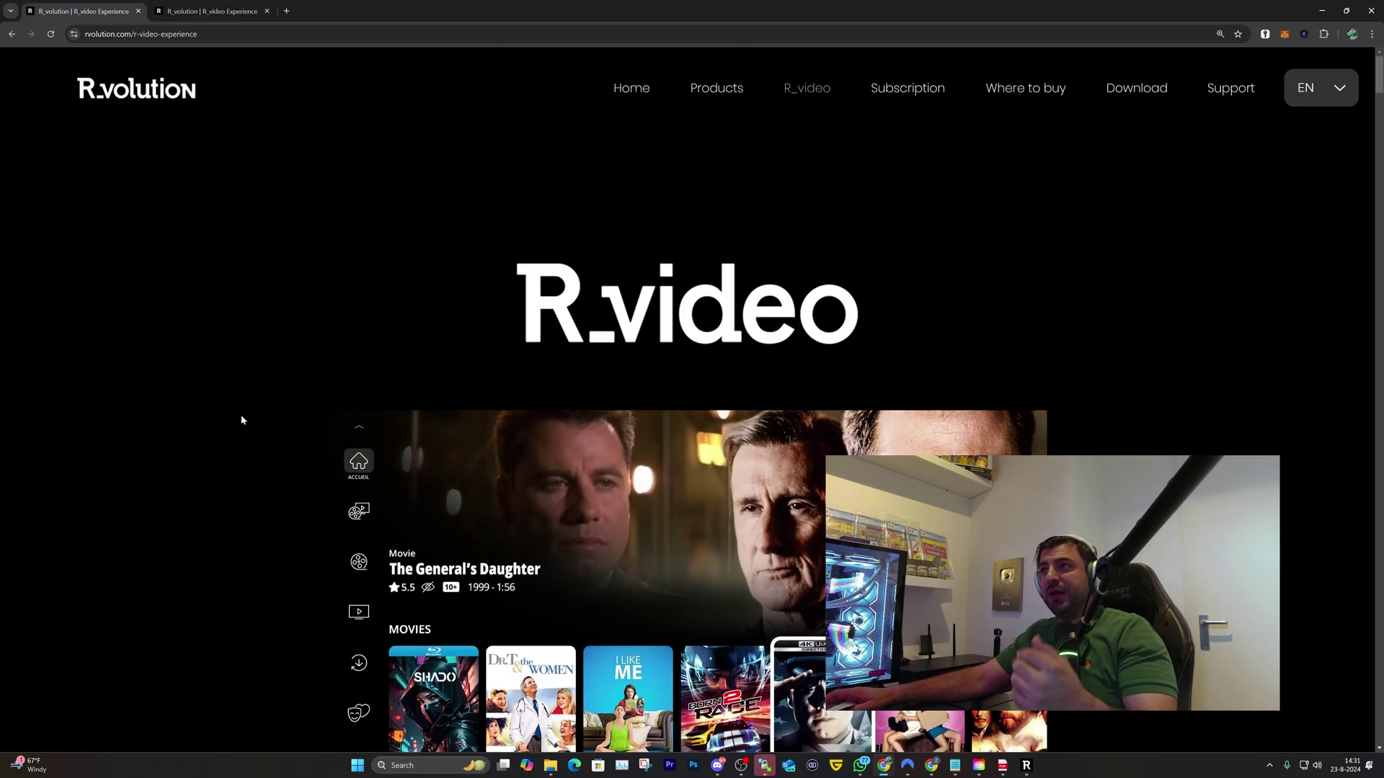
left_click(632, 87)
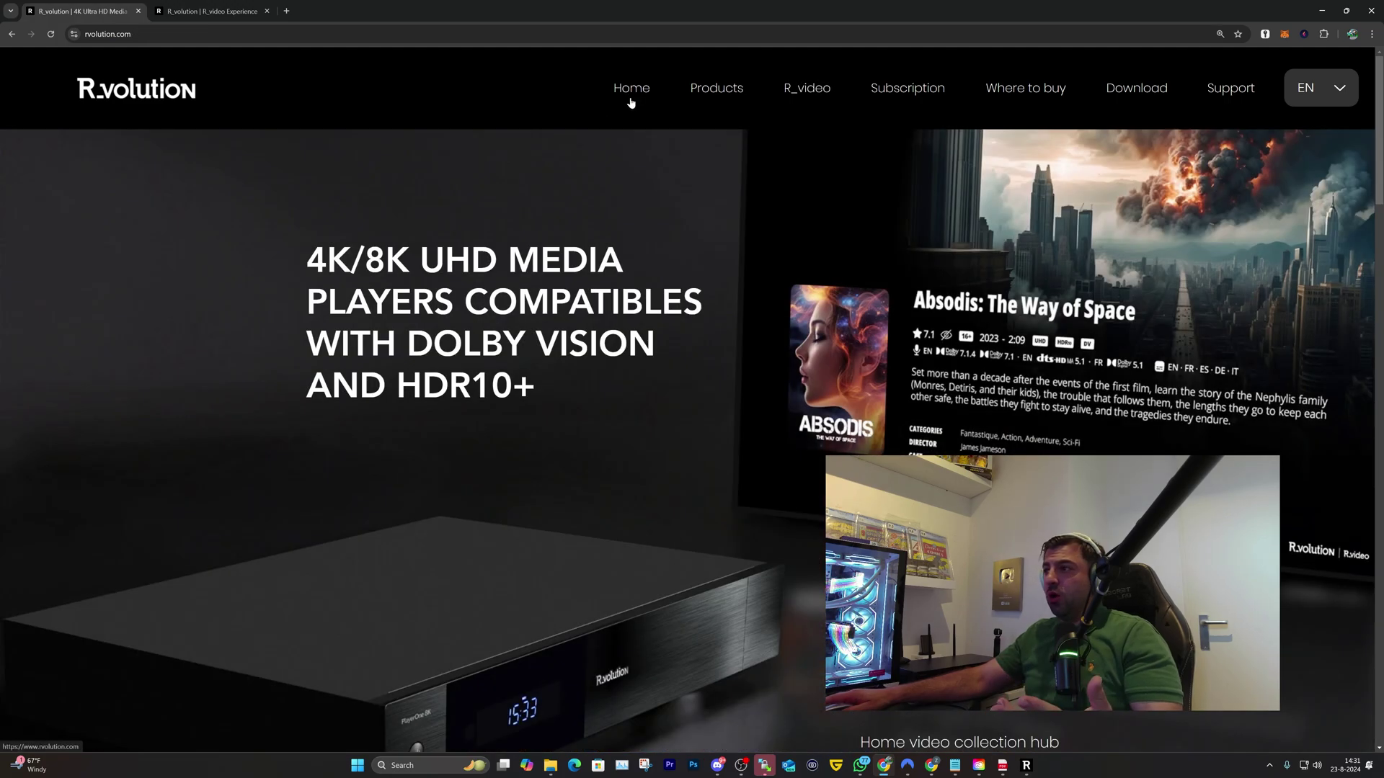
scroll(794, 400, "down", 5)
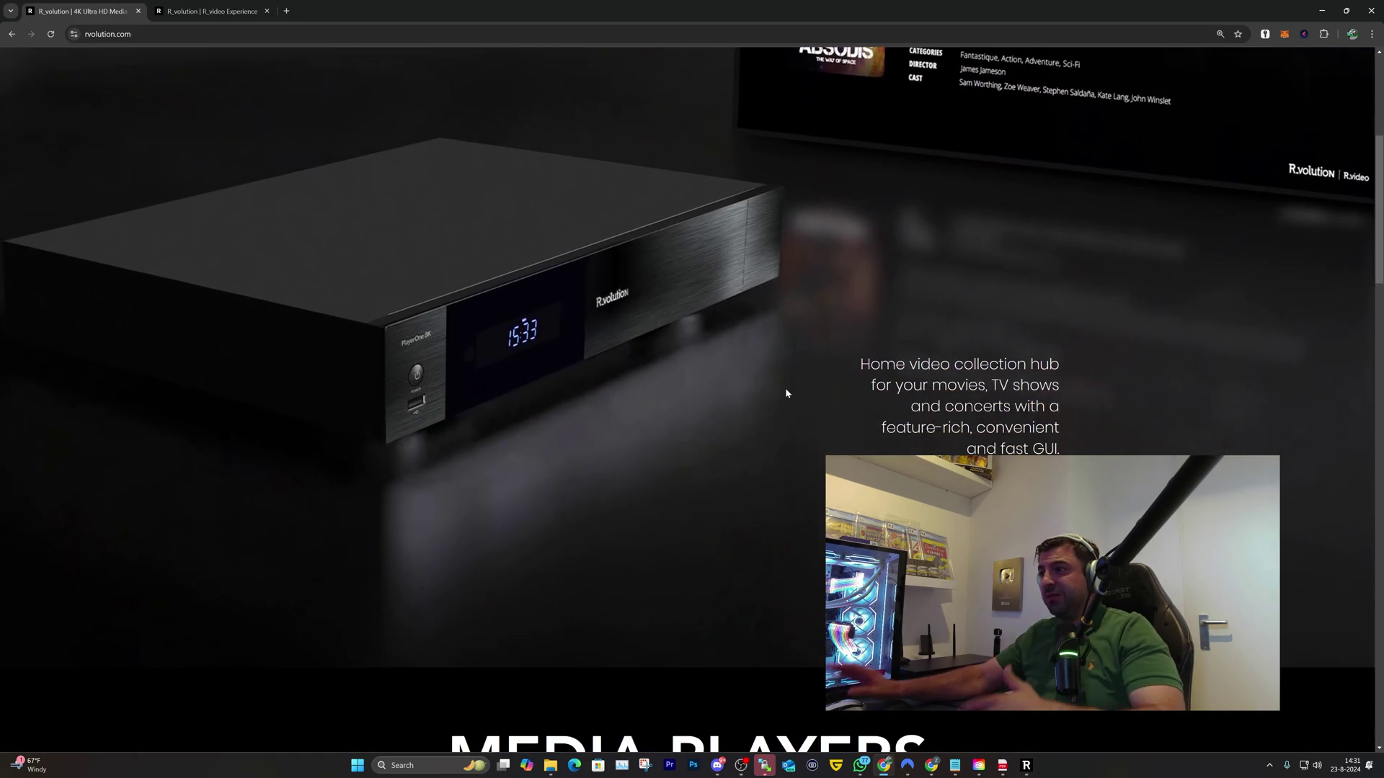
scroll(704, 402, "up", 5)
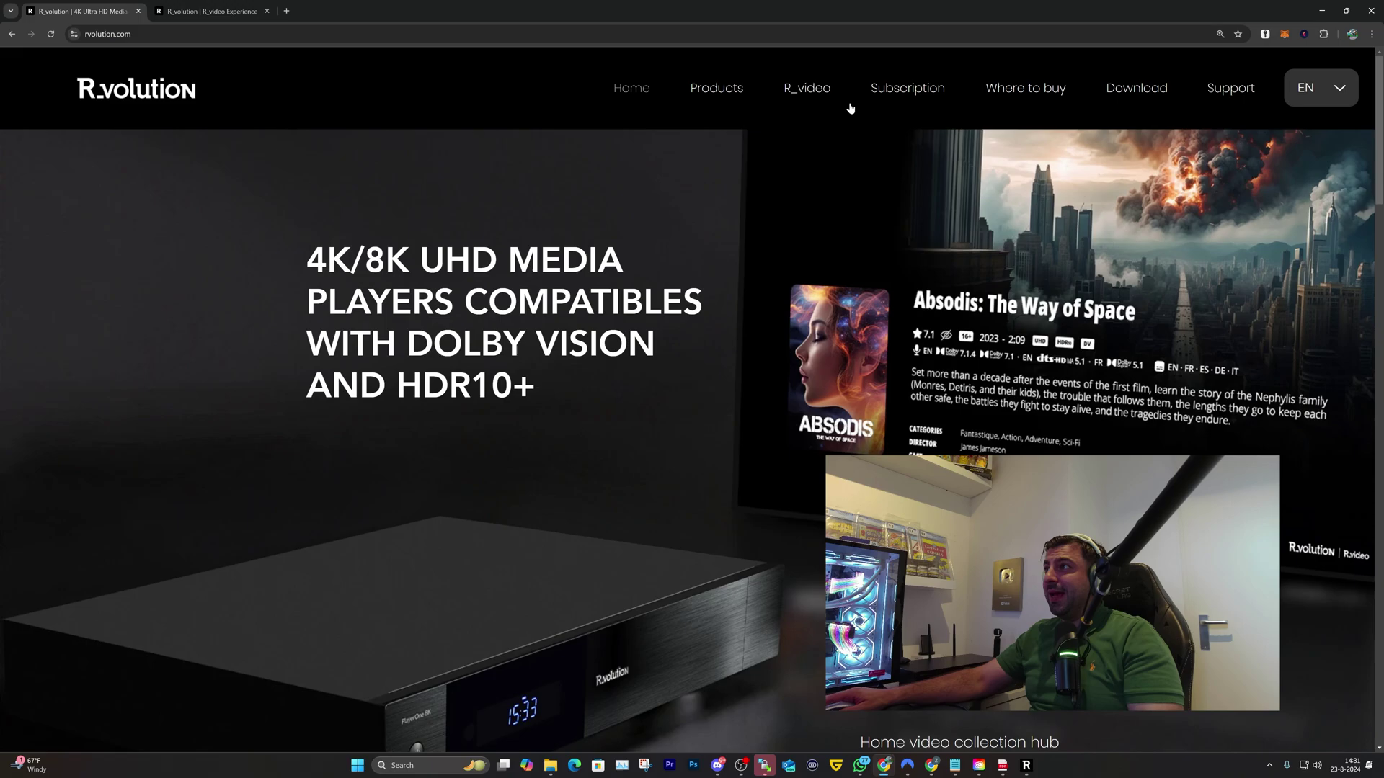
left_click(808, 90)
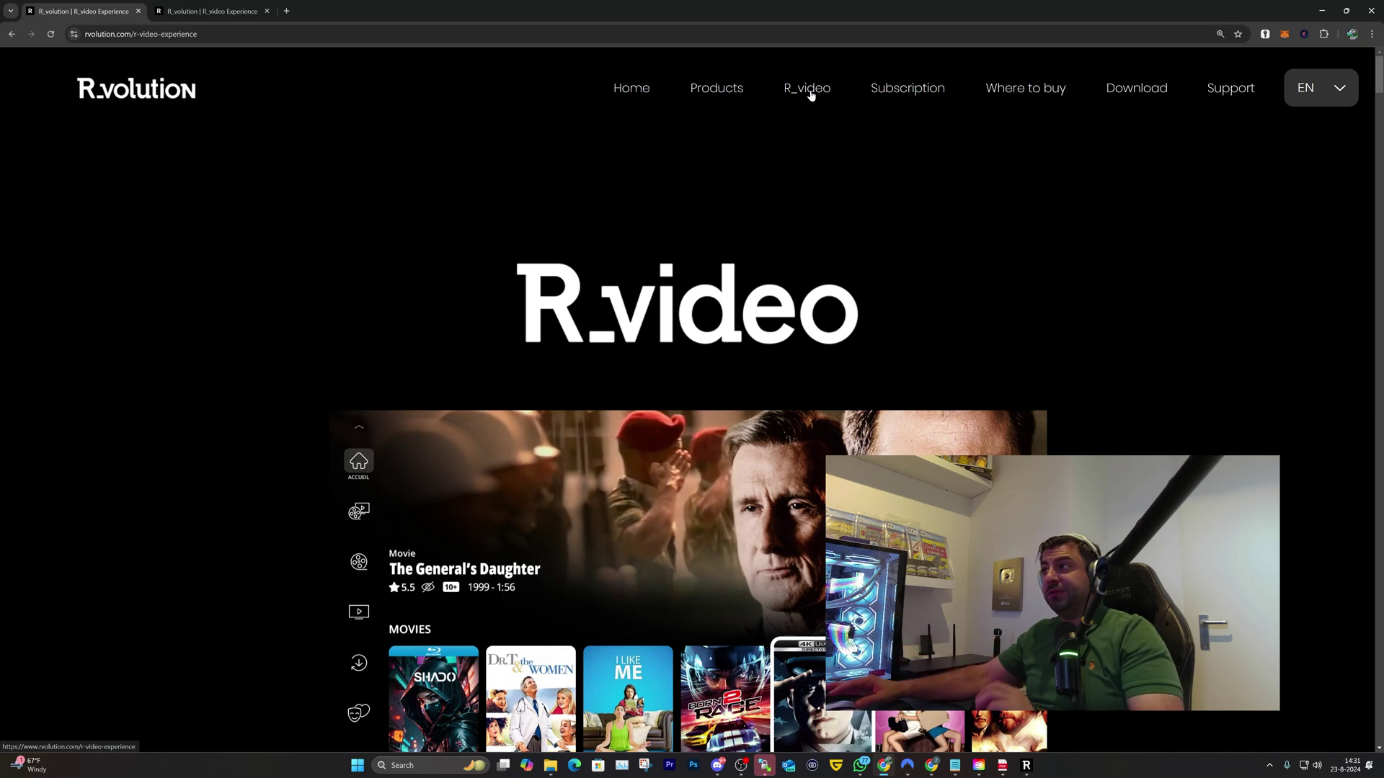
Step: Open the R_video subscription page and read its pricing: free on R_volution, €5.99/month on Zappiti
left_click(896, 98)
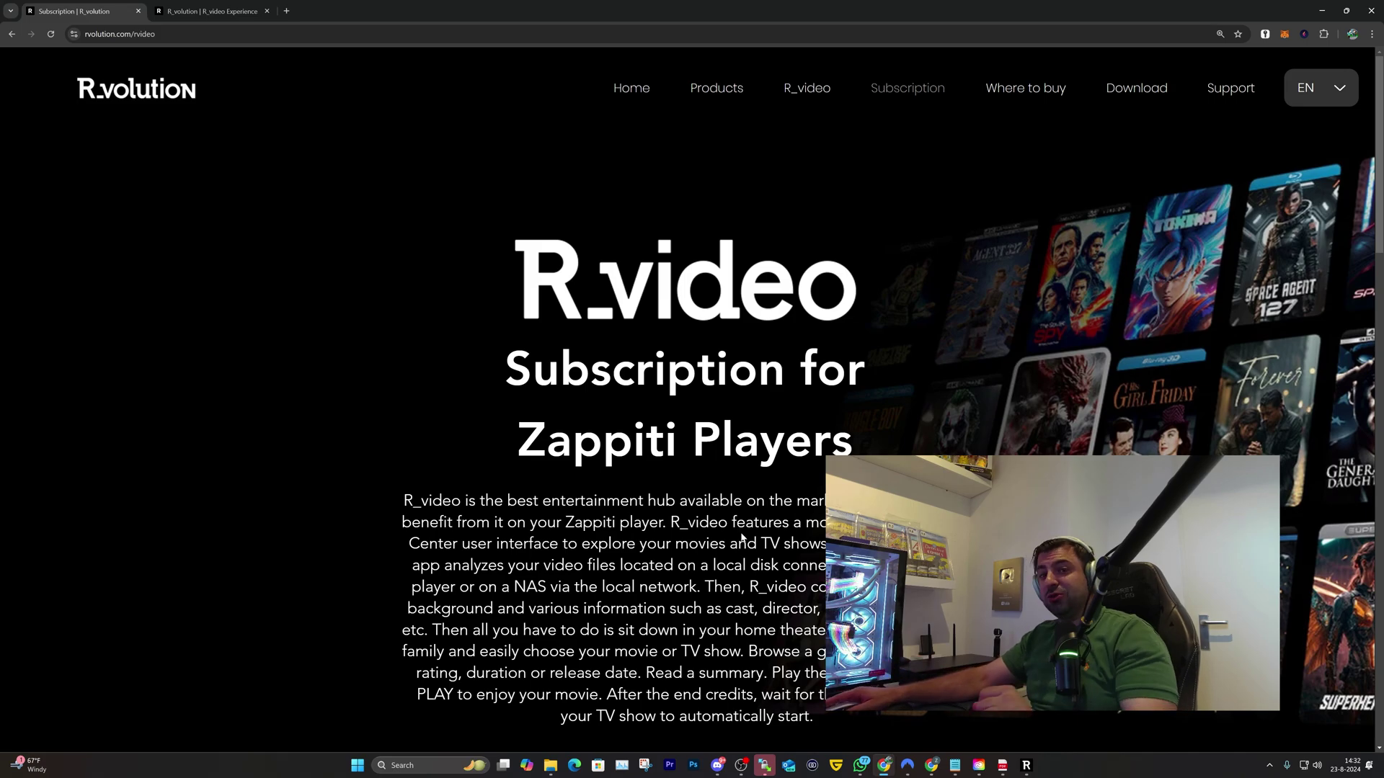
scroll(686, 389, "down", 1)
scroll(686, 390, "down", 8)
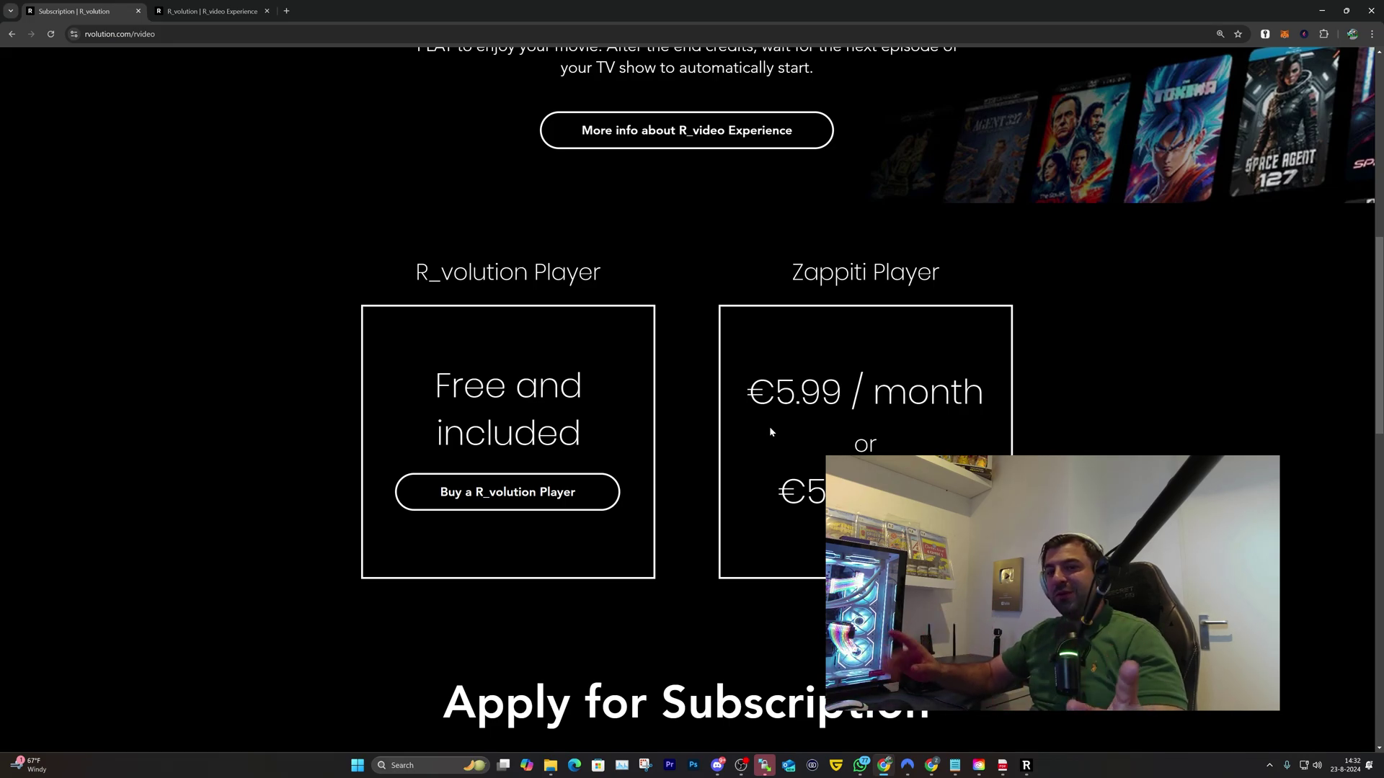
Step: Read through the R_video experience page, then open the Download Zone page
scroll(1028, 181, "up", 10)
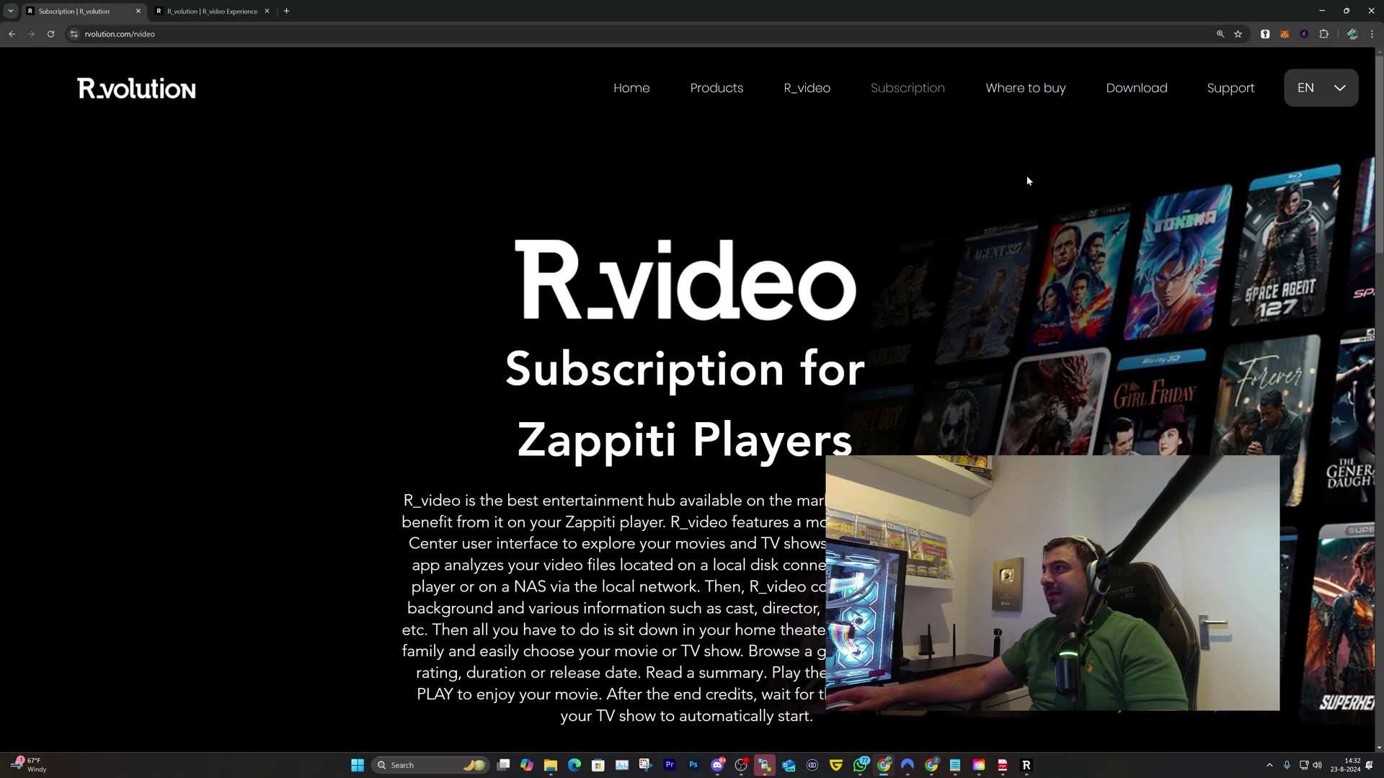
left_click(800, 102)
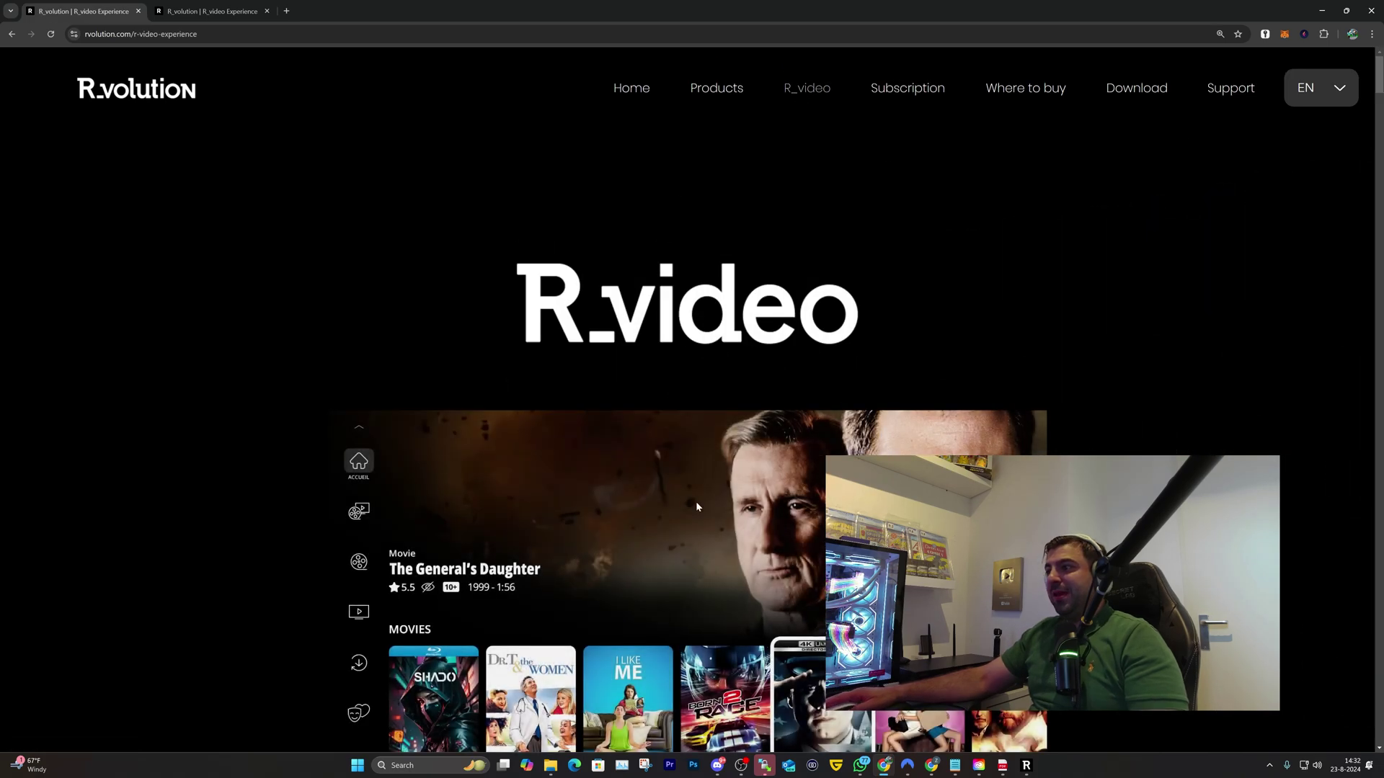
scroll(696, 502, "down", 2)
scroll(696, 502, "down", 2)
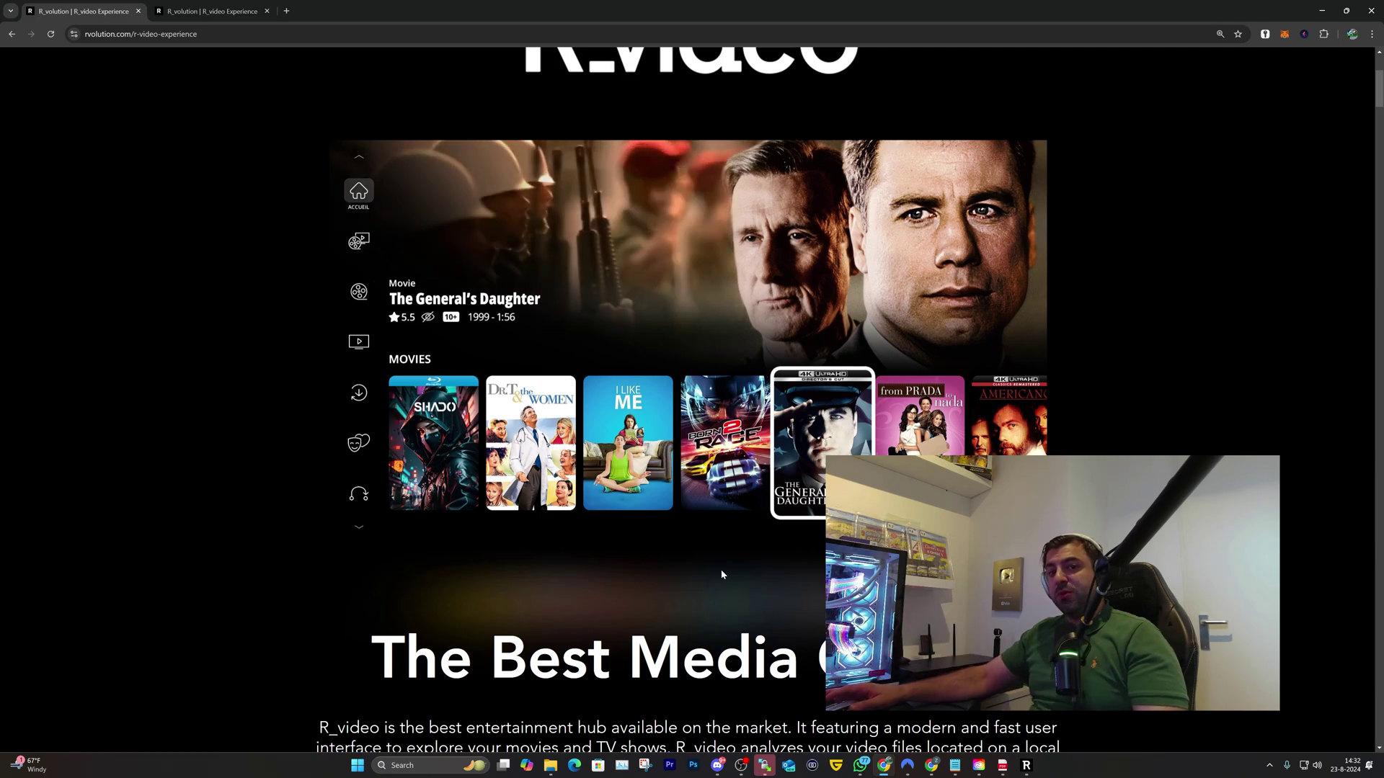
scroll(720, 575, "down", 6)
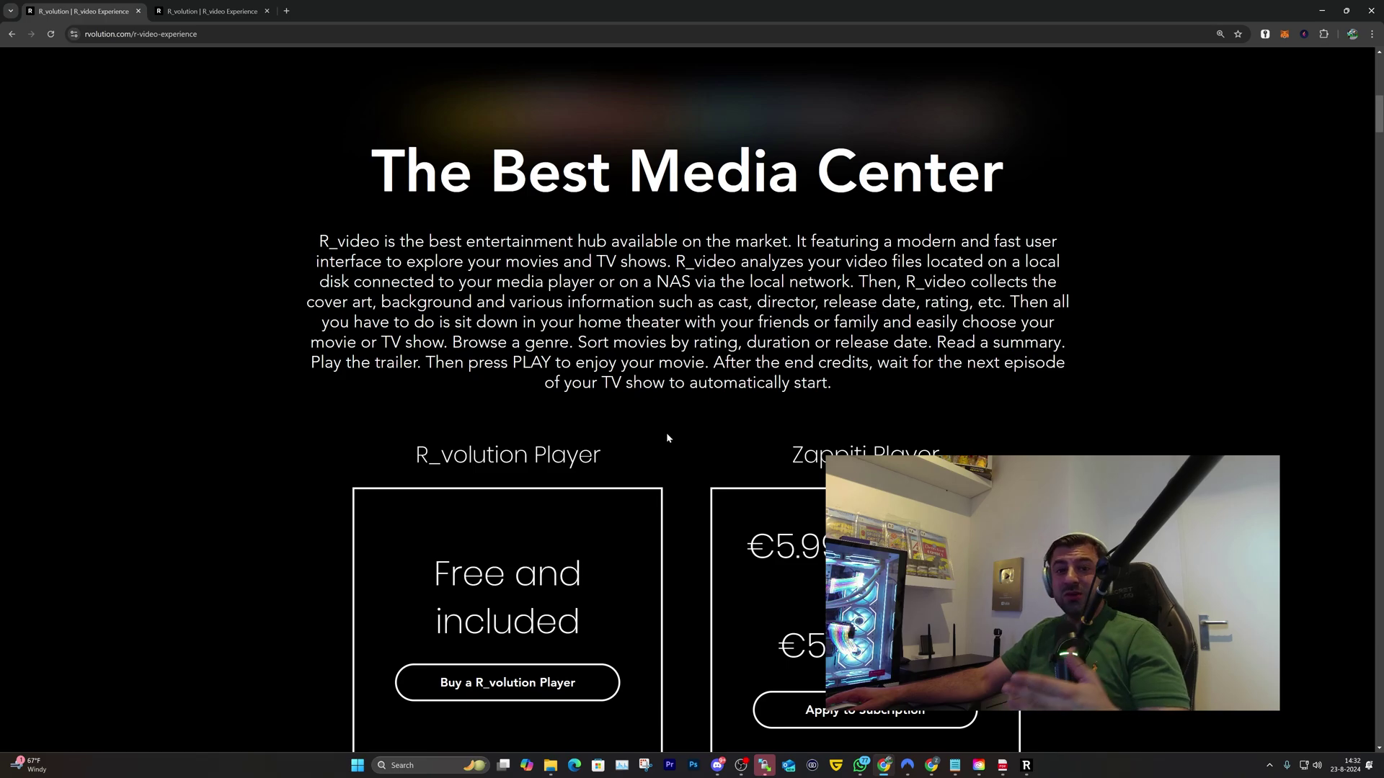
scroll(670, 468, "up", 7)
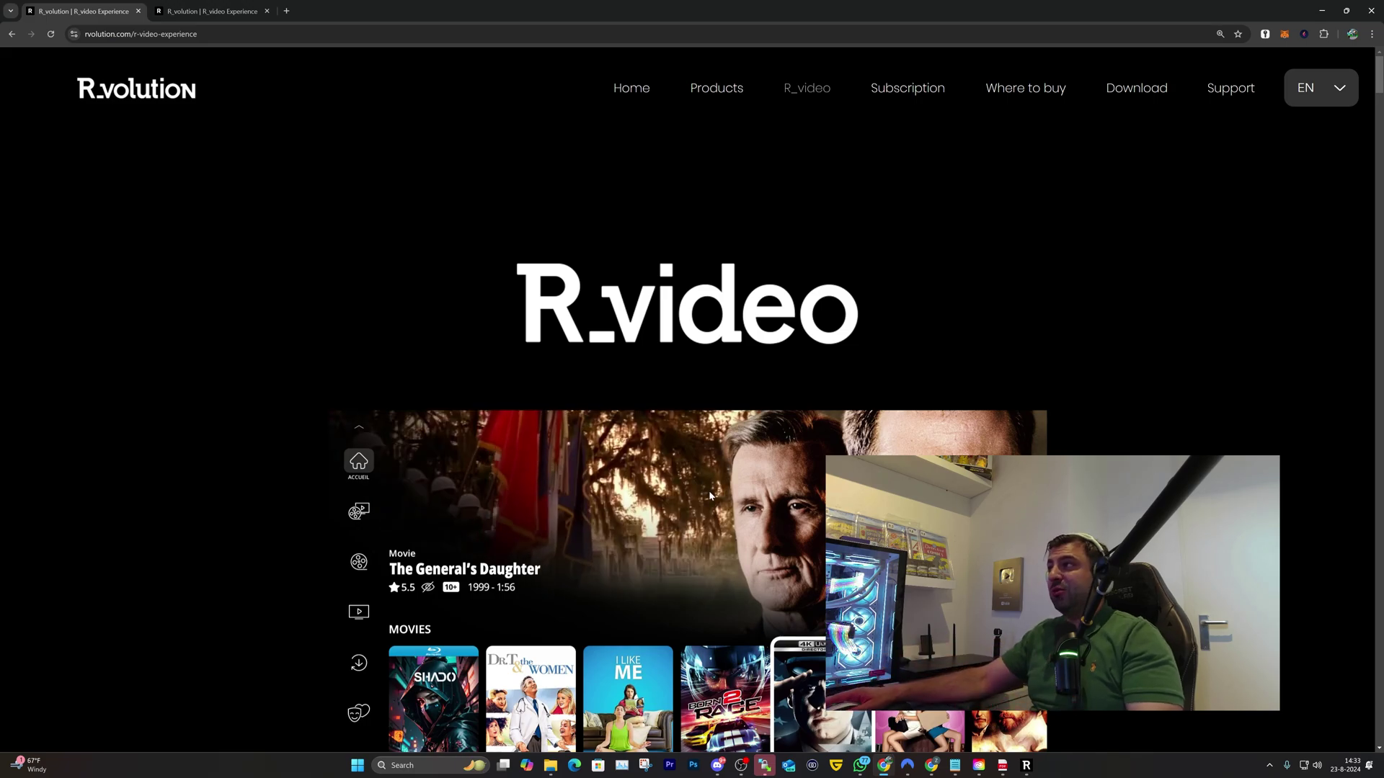
left_click(1114, 100)
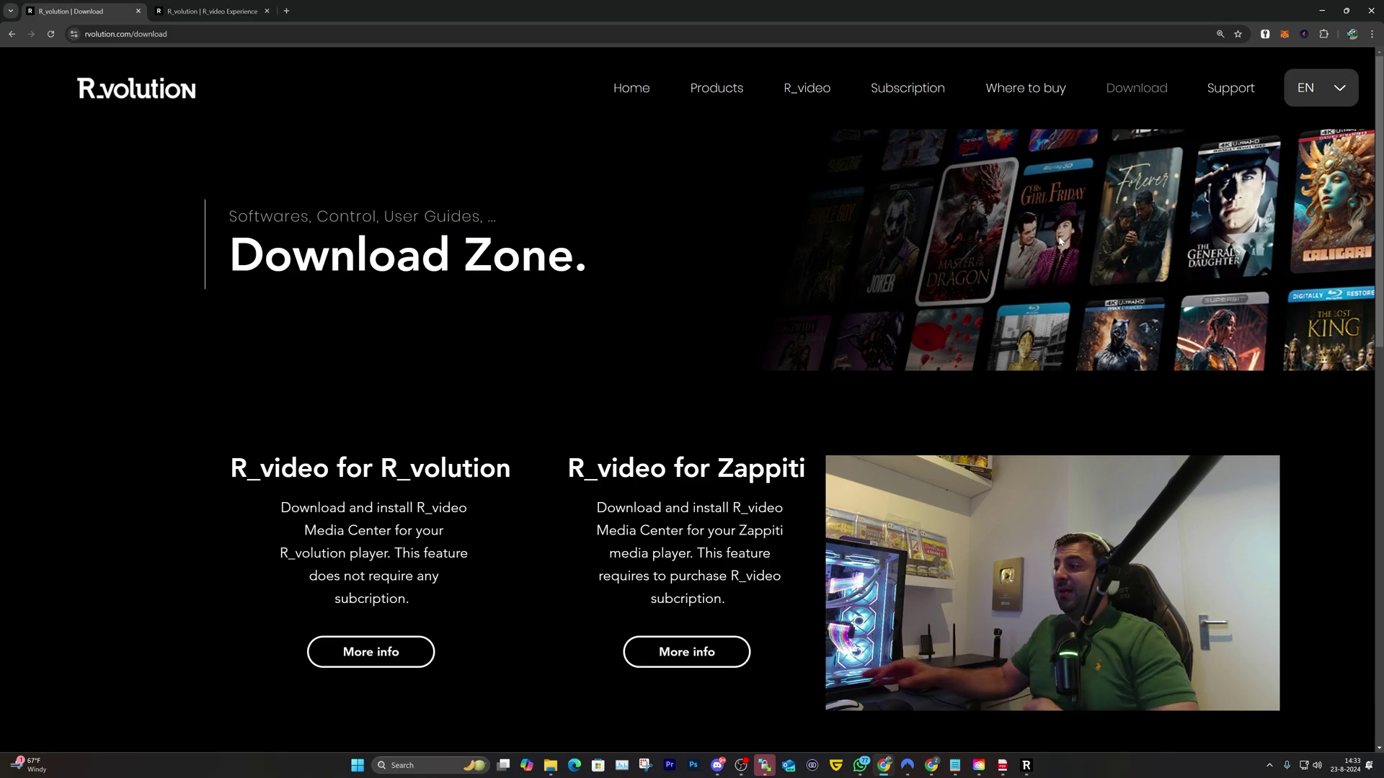
Step: Scroll through the Download Zone and the R_video feature sections, ending on the home page
scroll(1060, 241, "down", 8)
scroll(1100, 370, "up", 6)
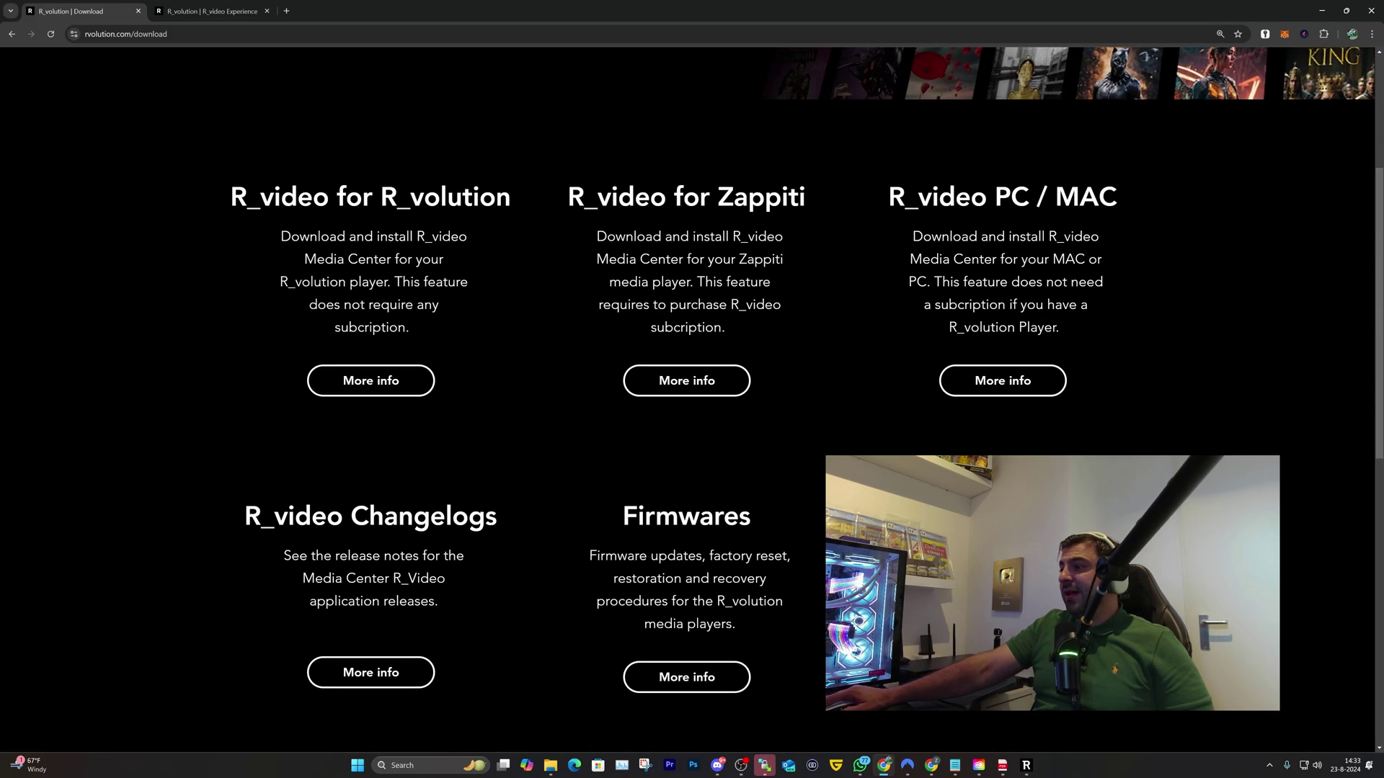
scroll(1172, 408, "up", 4)
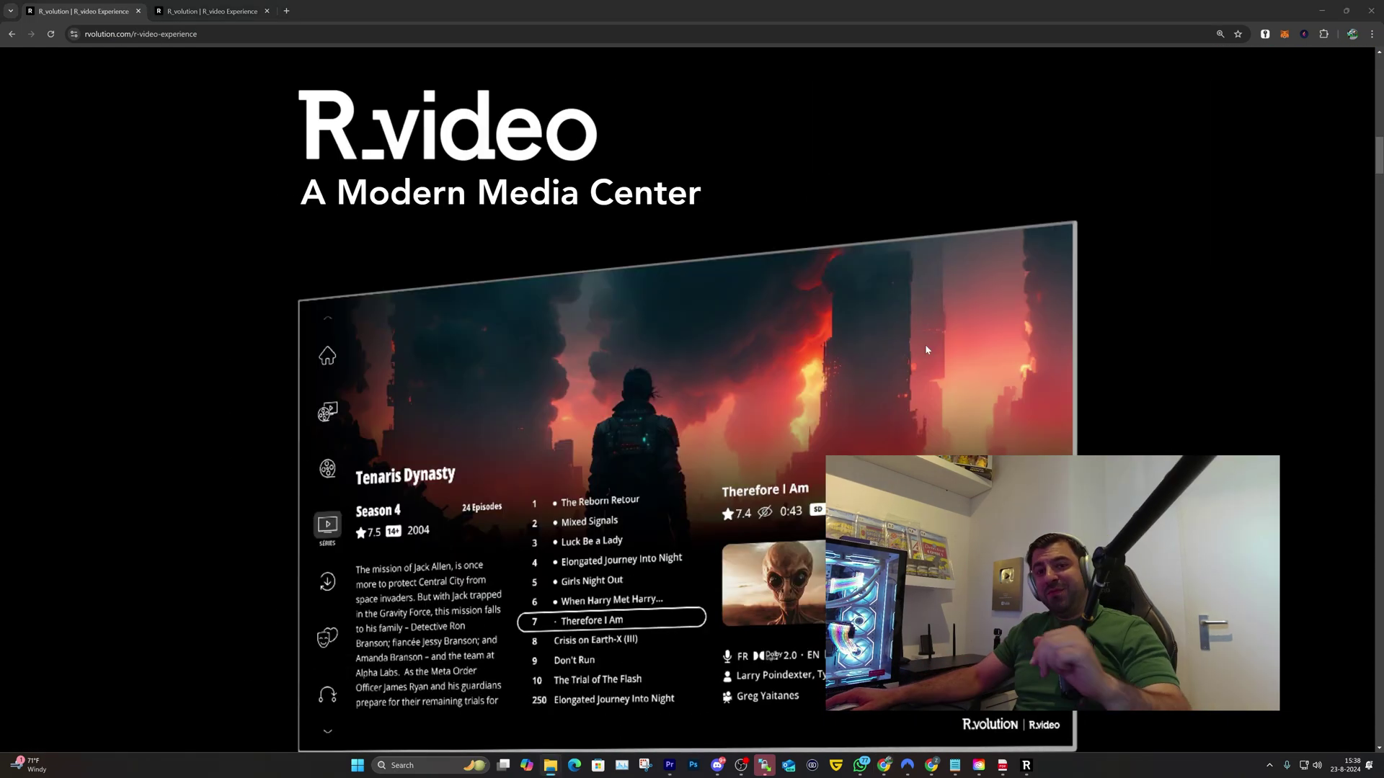
scroll(934, 370, "down", 20)
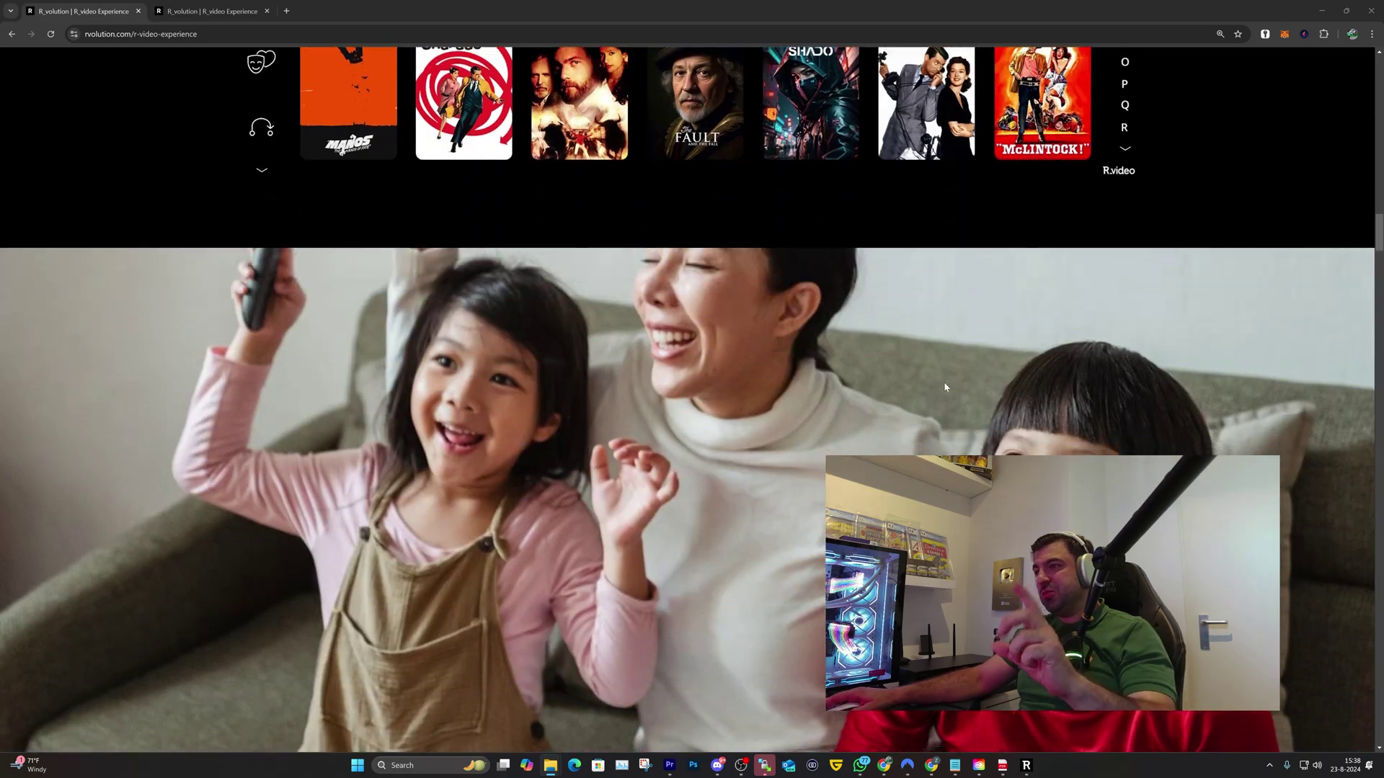
scroll(959, 437, "down", 14)
scroll(959, 436, "up", 6)
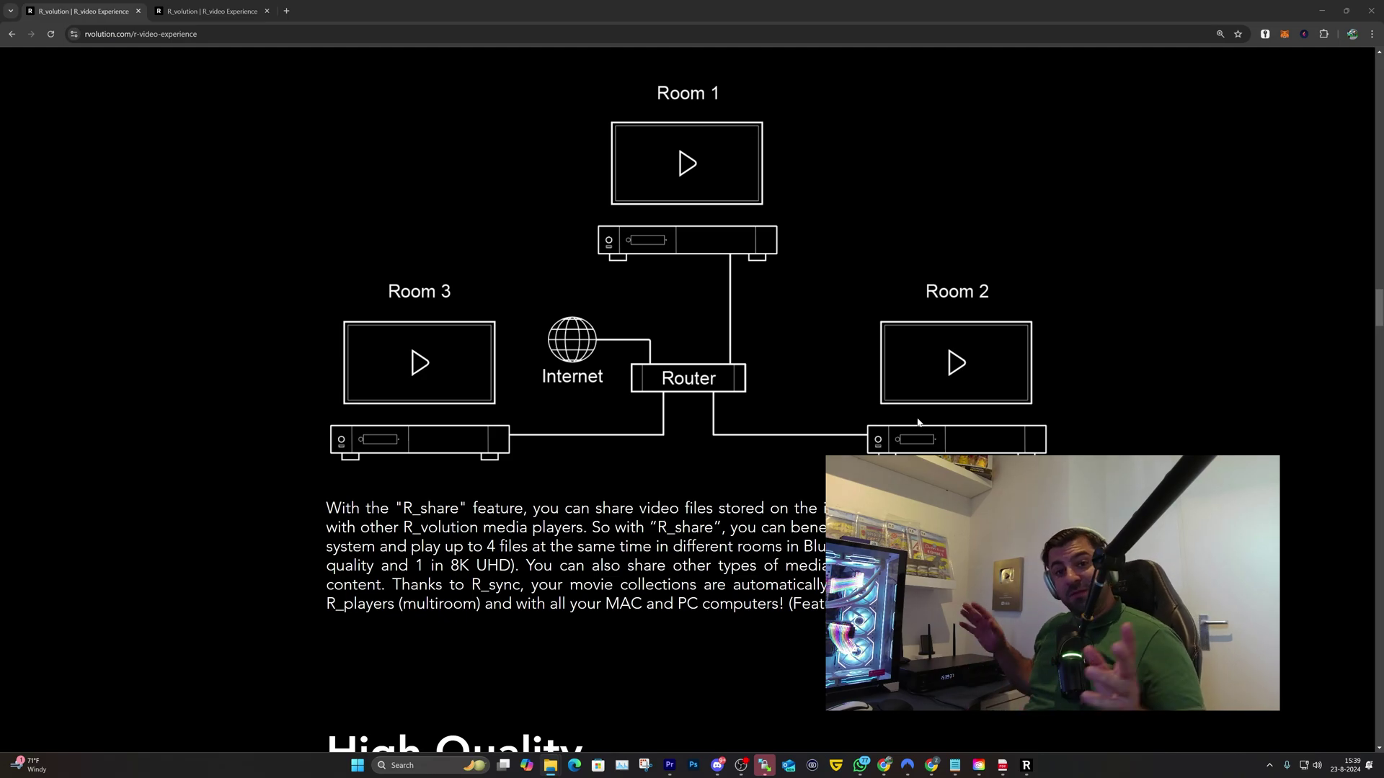
scroll(917, 422, "down", 20)
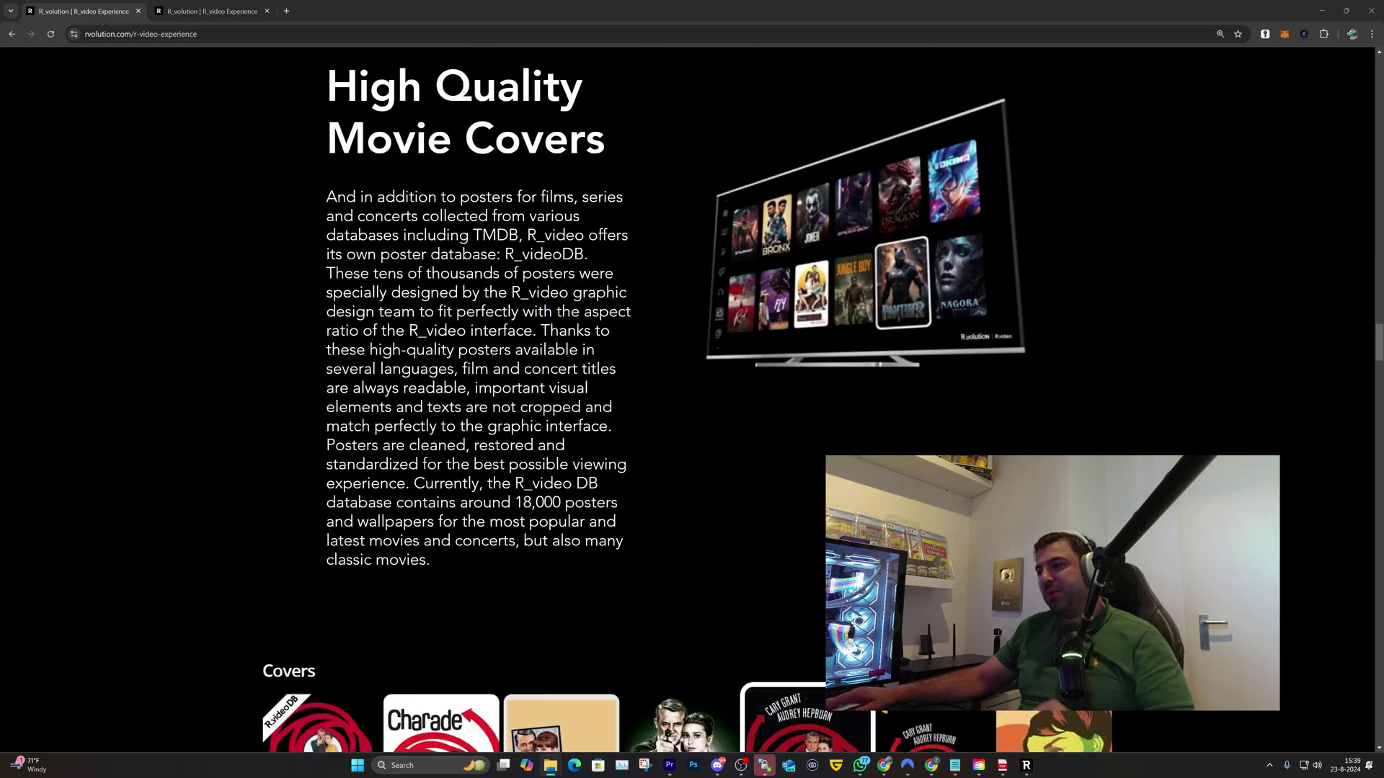
scroll(692, 396, "down", 20)
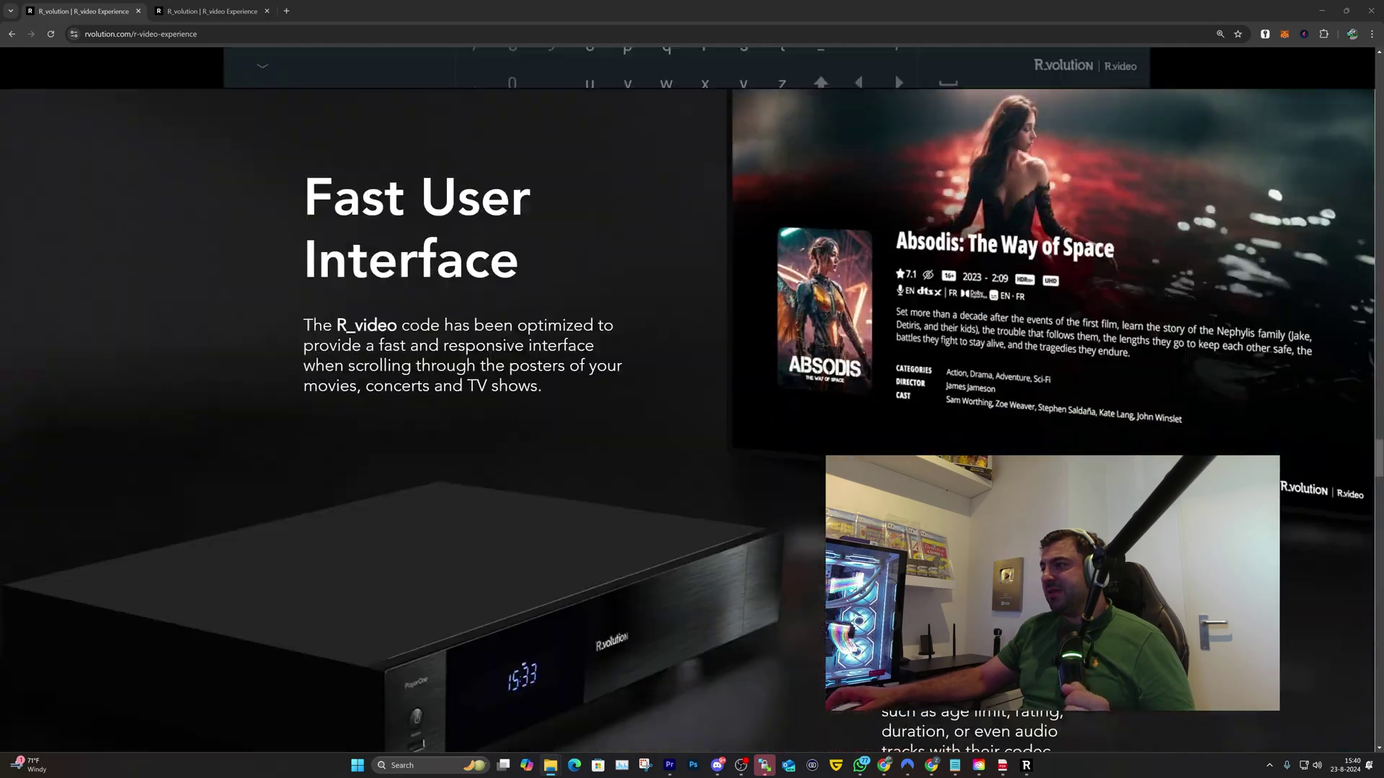
scroll(583, 647, "down", 20)
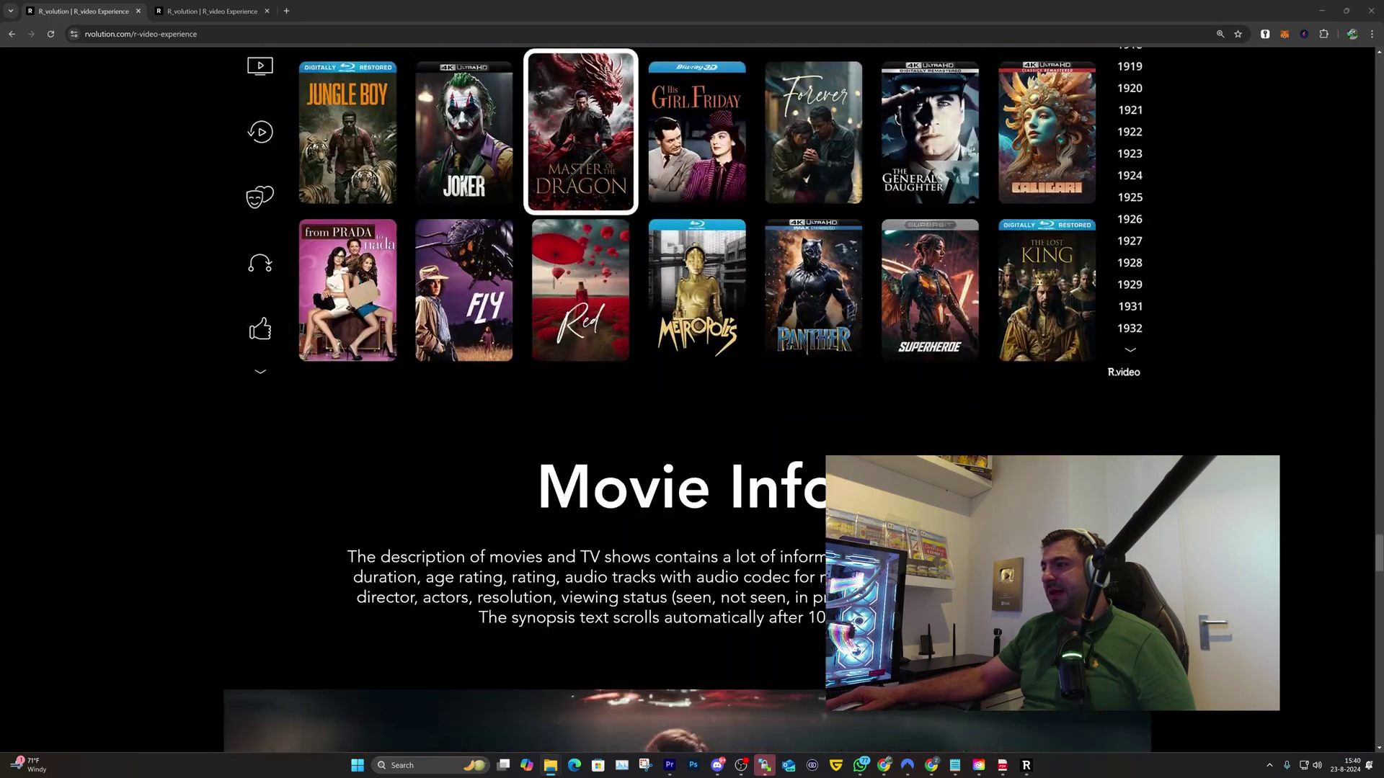
scroll(584, 647, "down", 20)
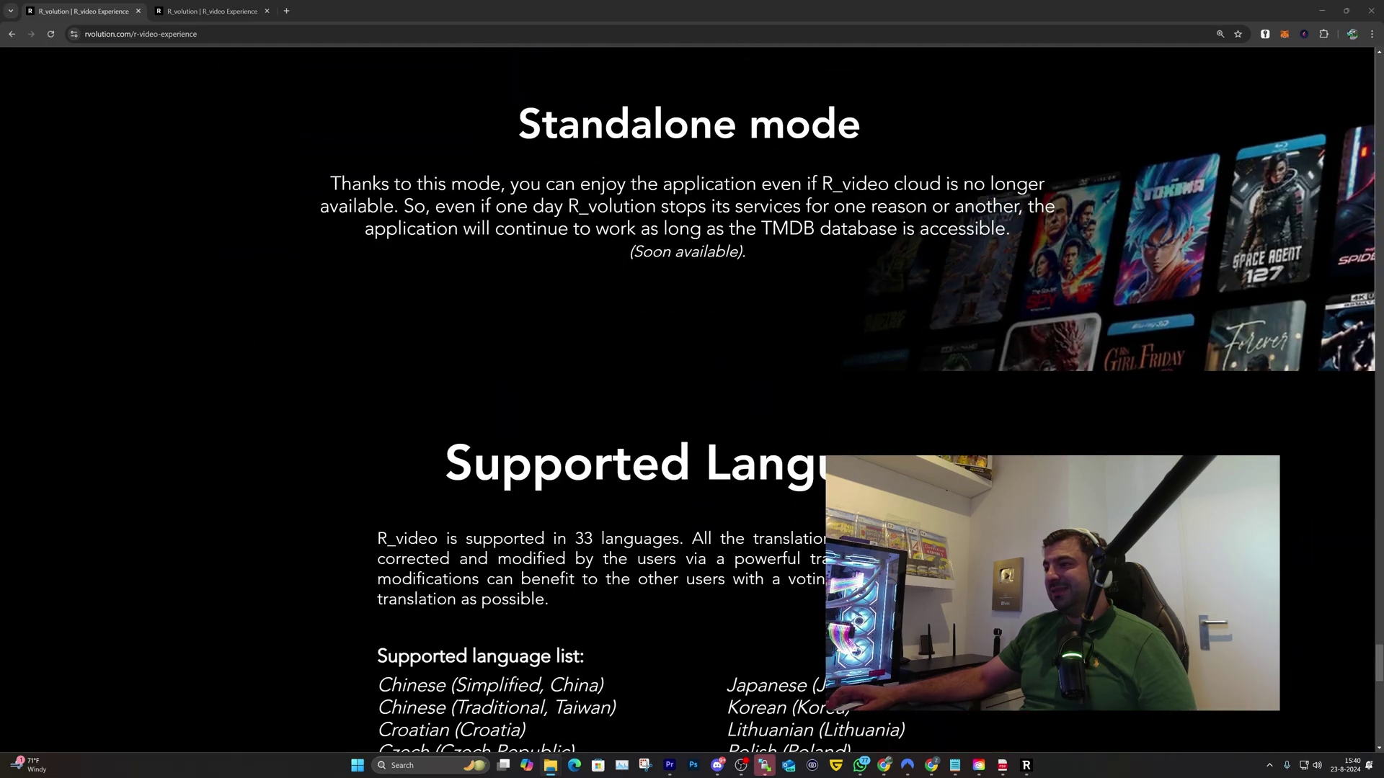
scroll(584, 647, "down", 10)
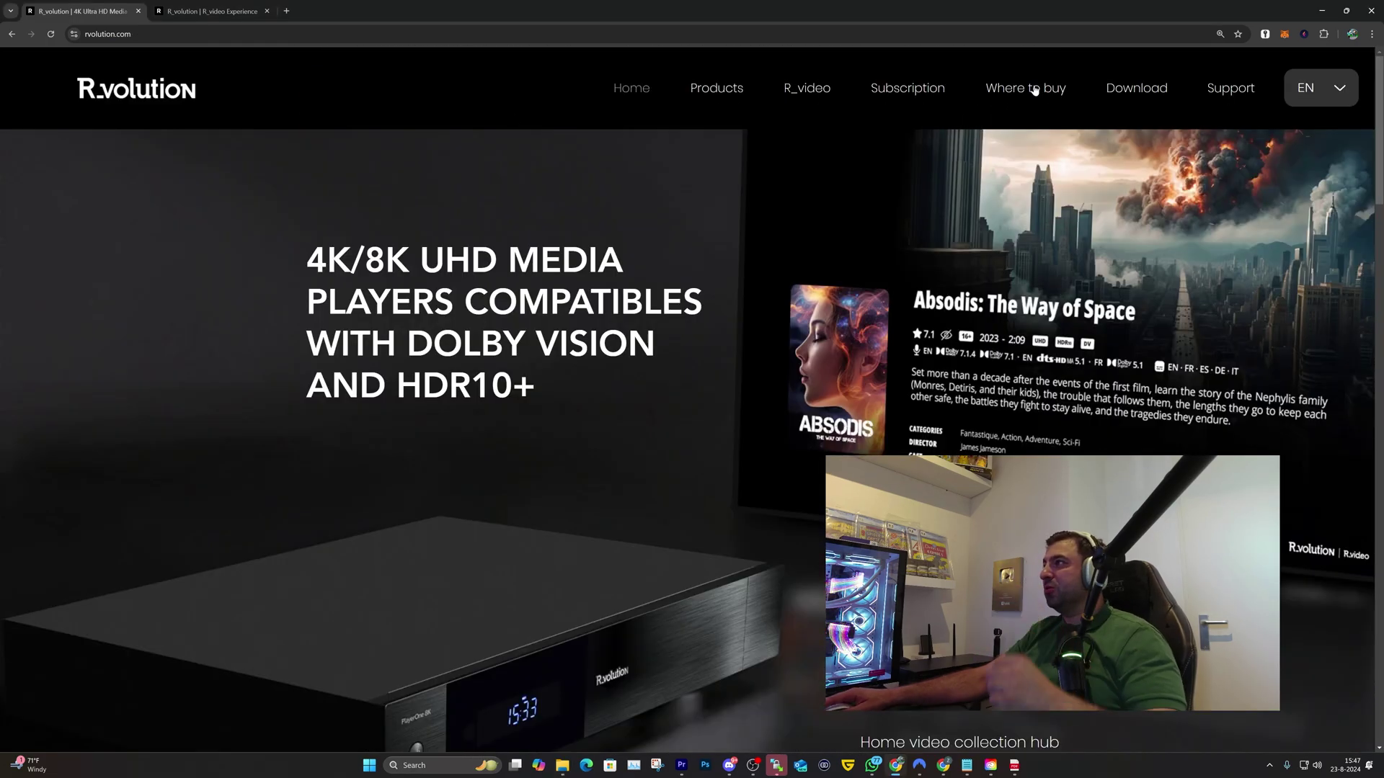
Step: Download r_video-win-v1.6.27.zip from the R_video for PC and Mac page
mouse_move(1128, 94)
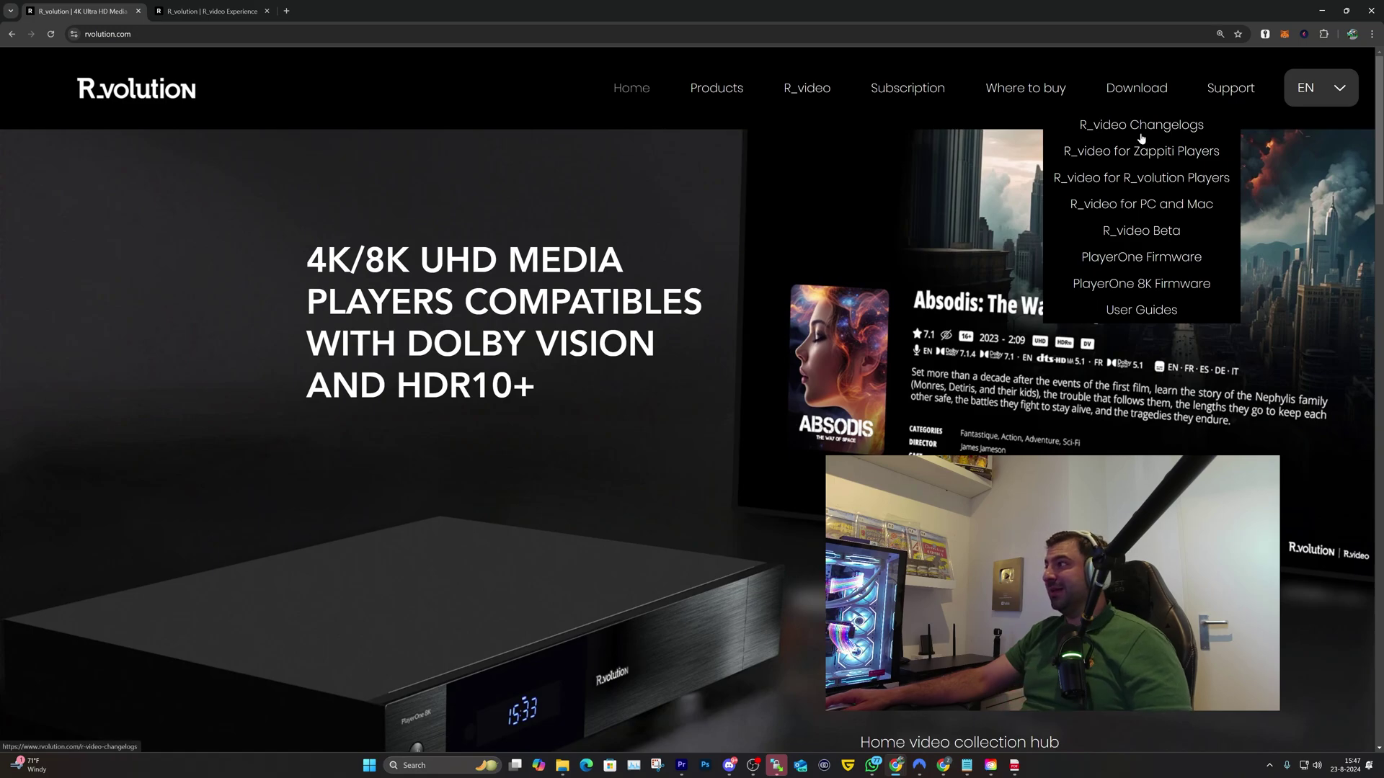
left_click(1149, 206)
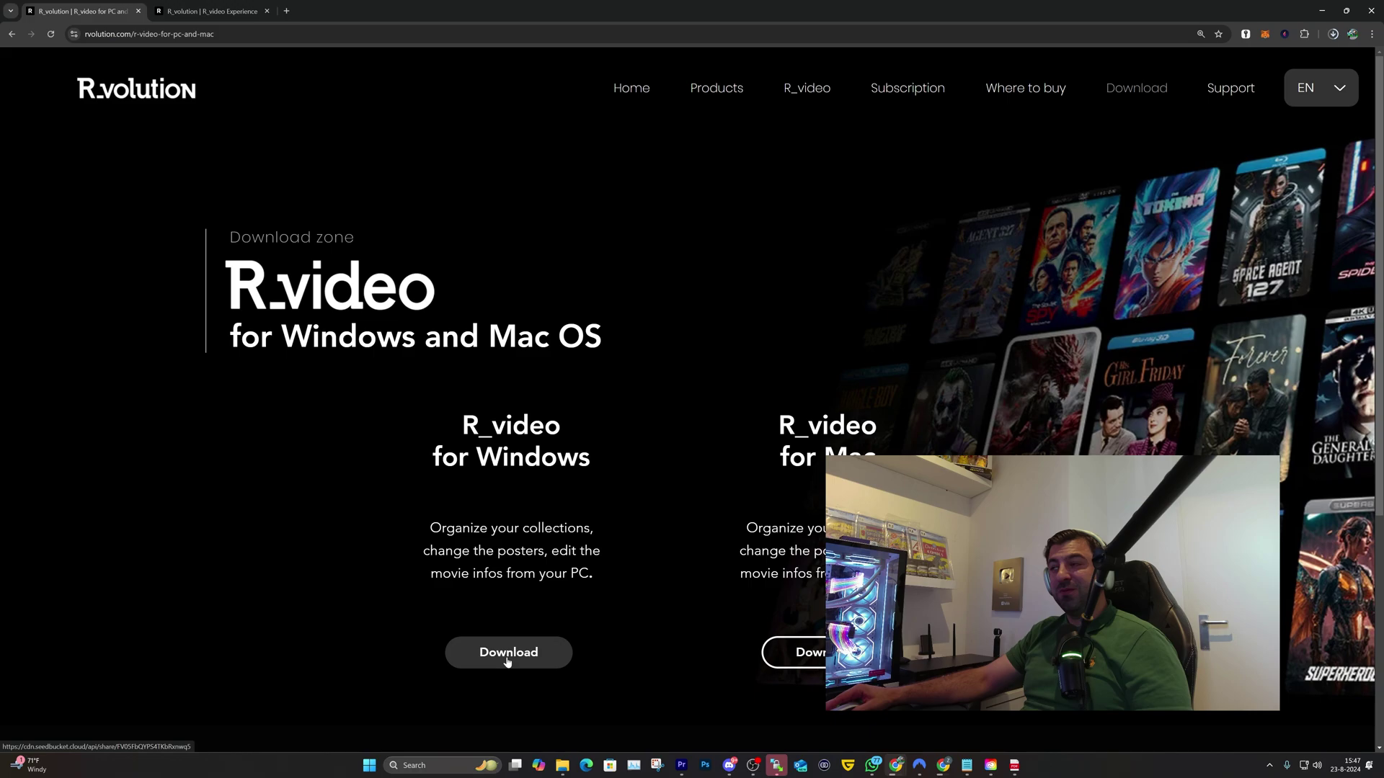
left_click(515, 654)
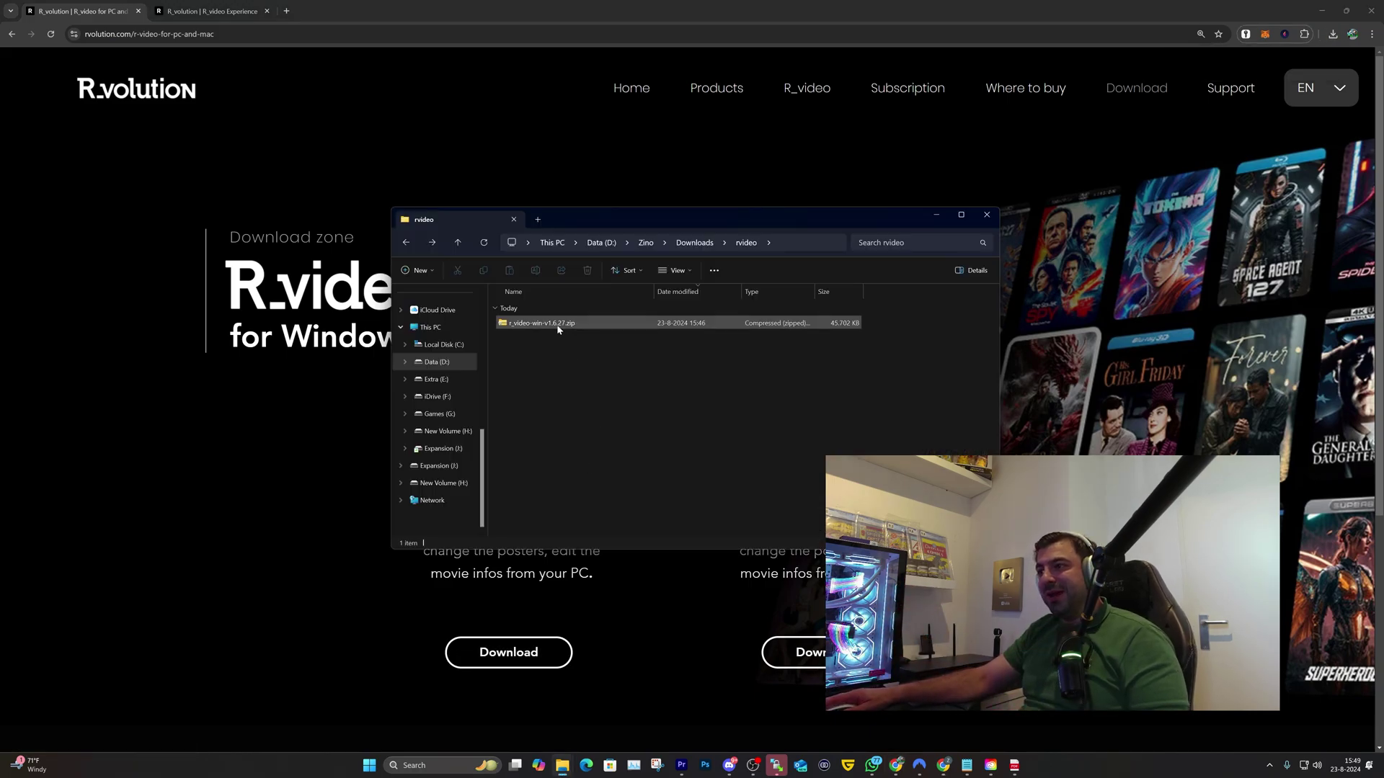
Step: Install R_video from r_video-win-v1.6.27.msi into the default folder and launch it
double_click(557, 324)
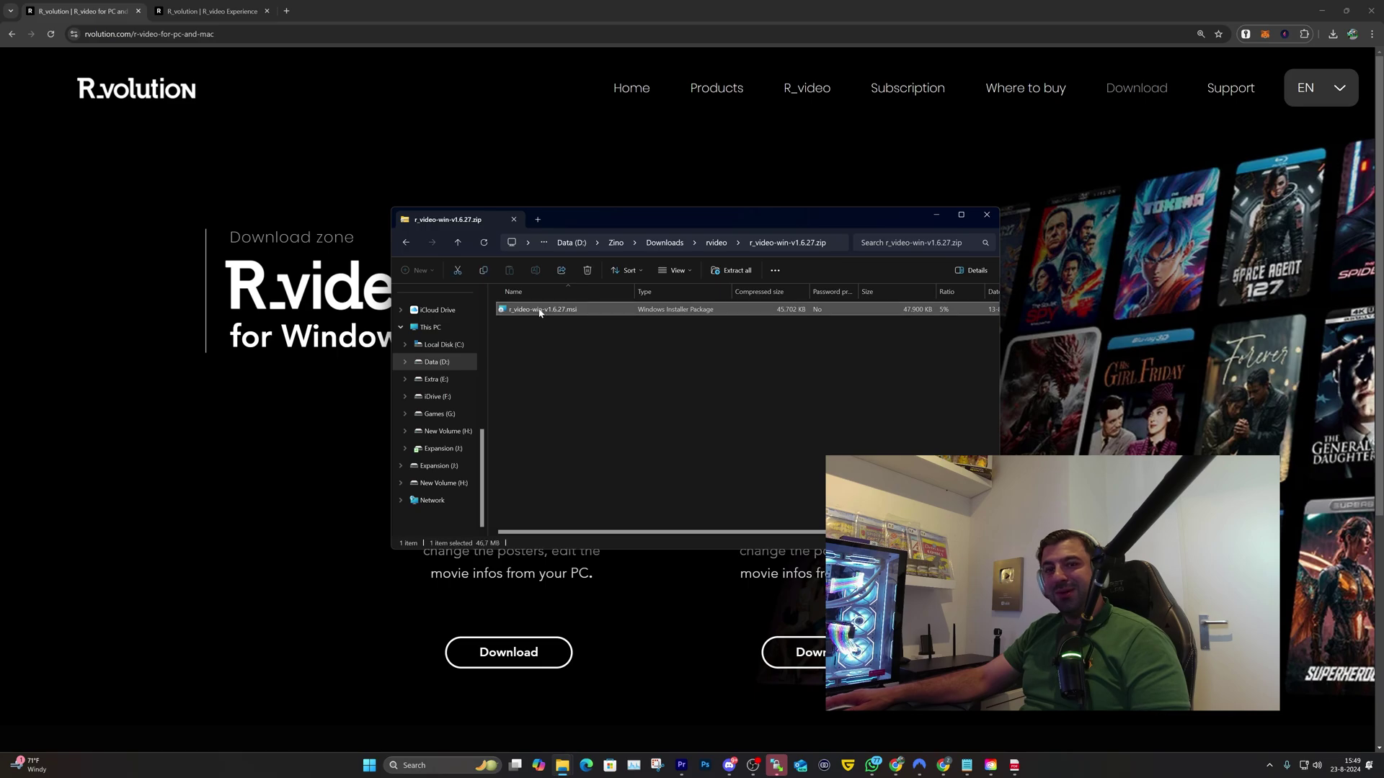
double_click(539, 310)
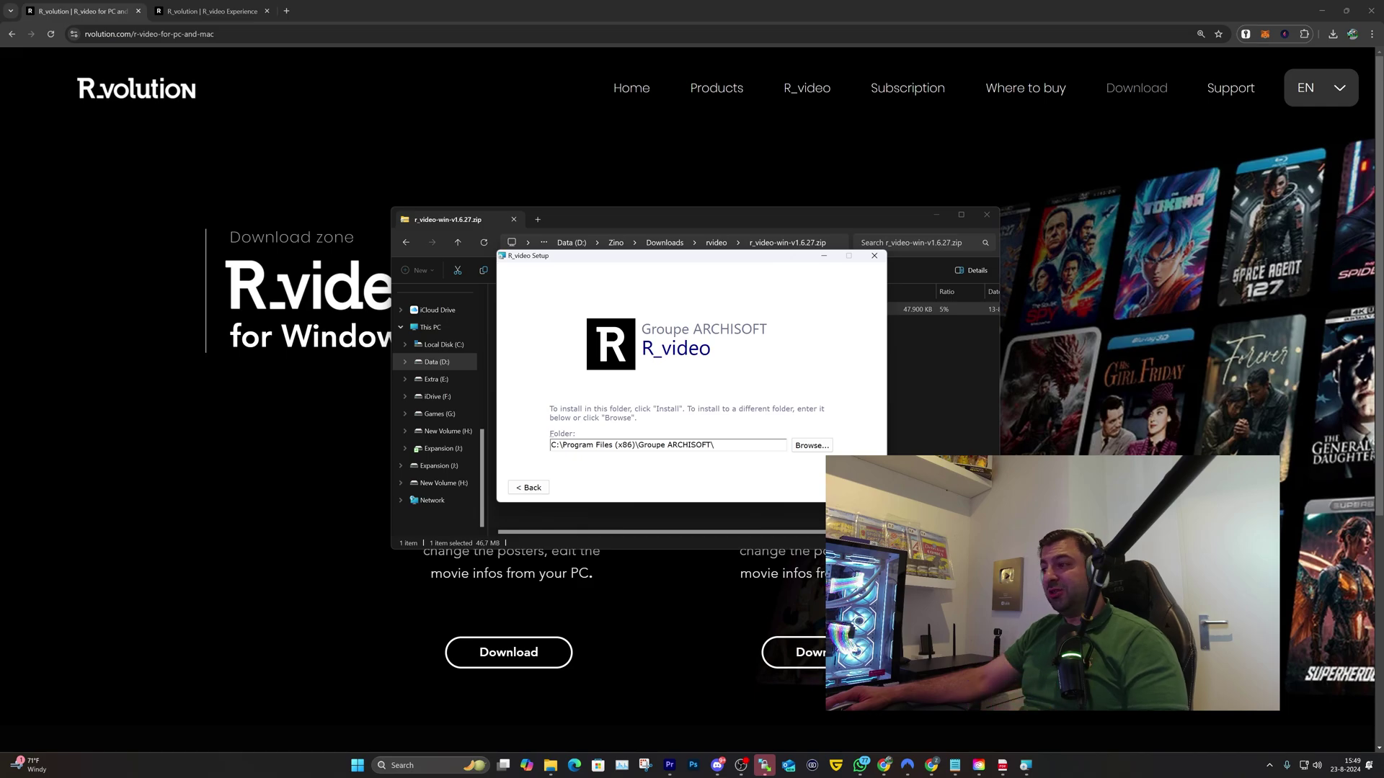
key("Return")
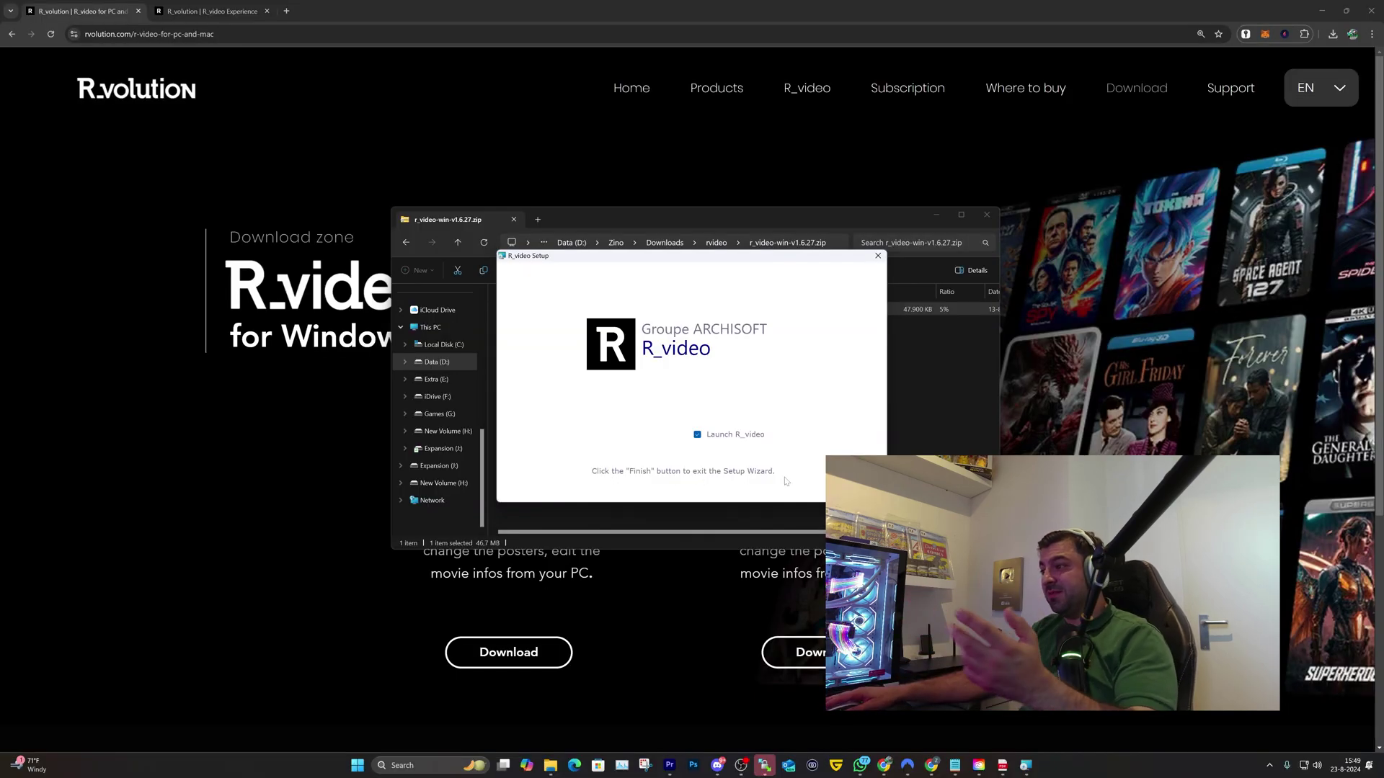
key("Return")
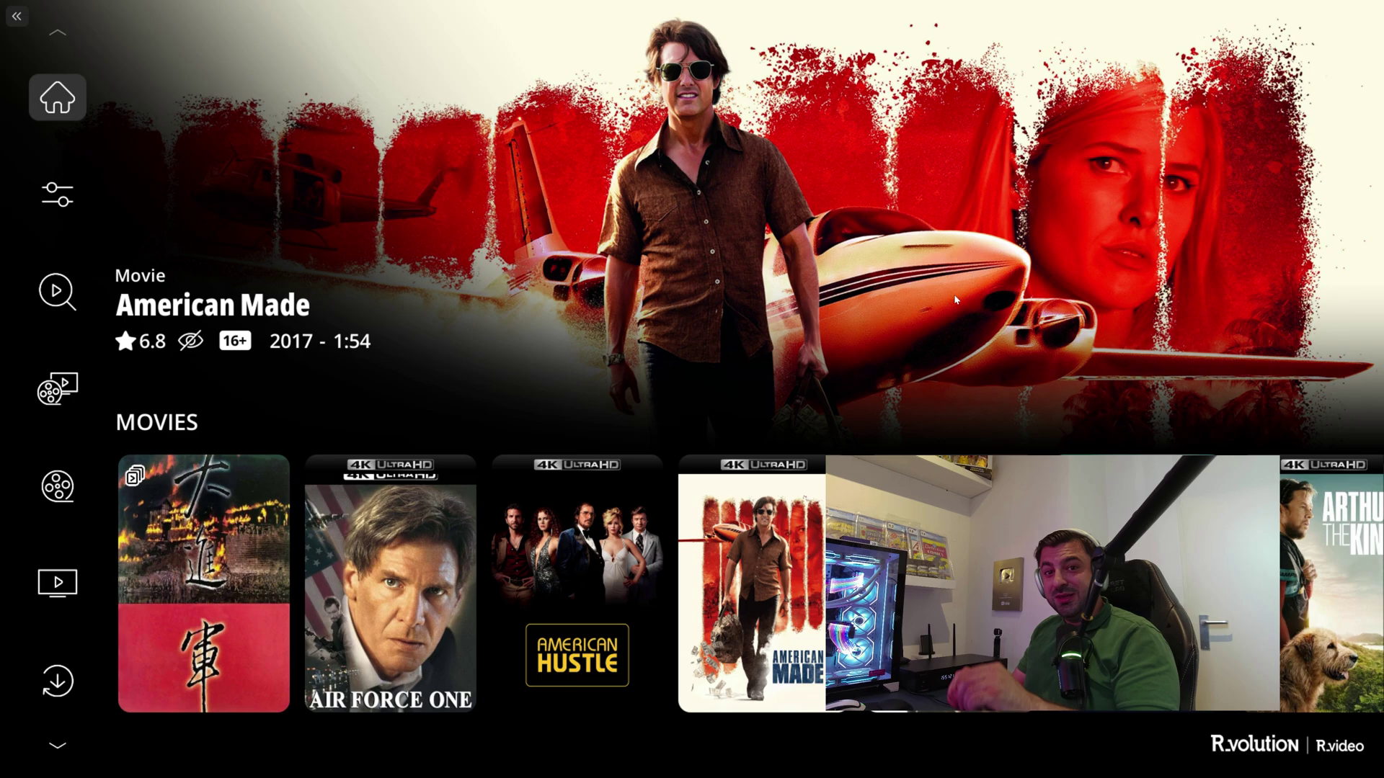
Step: Move focus from the American Sniper preview into the sidebar and open the search page
key("Right")
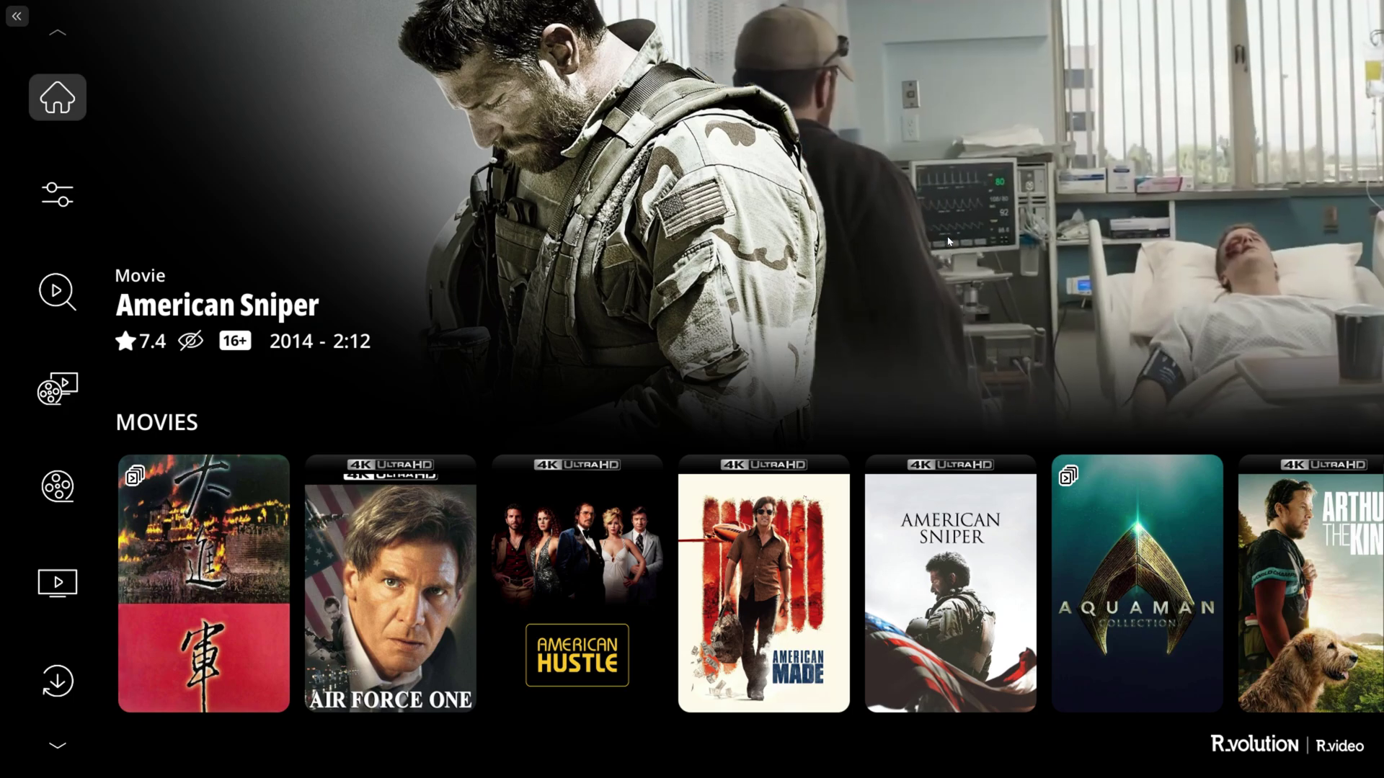
key("Left")
key("Down")
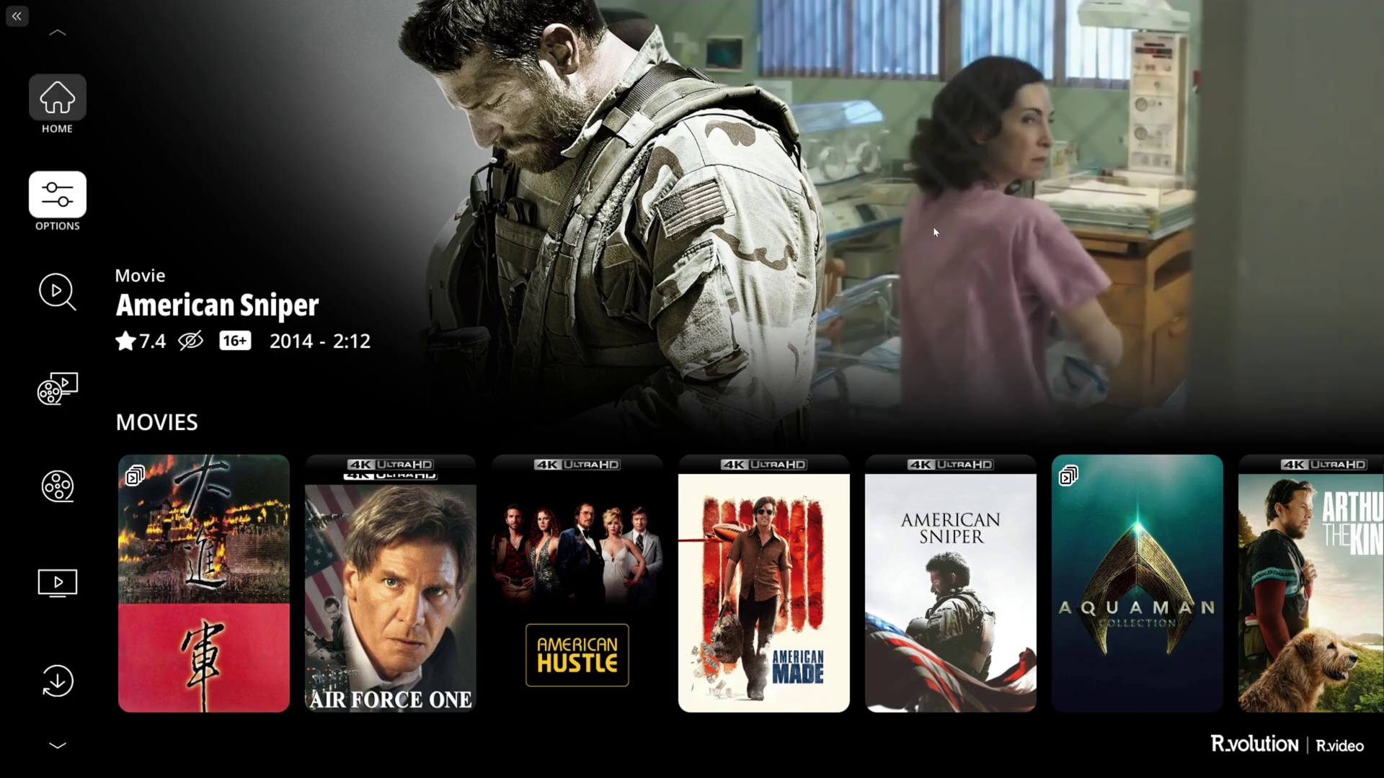
key("Up")
key("Right")
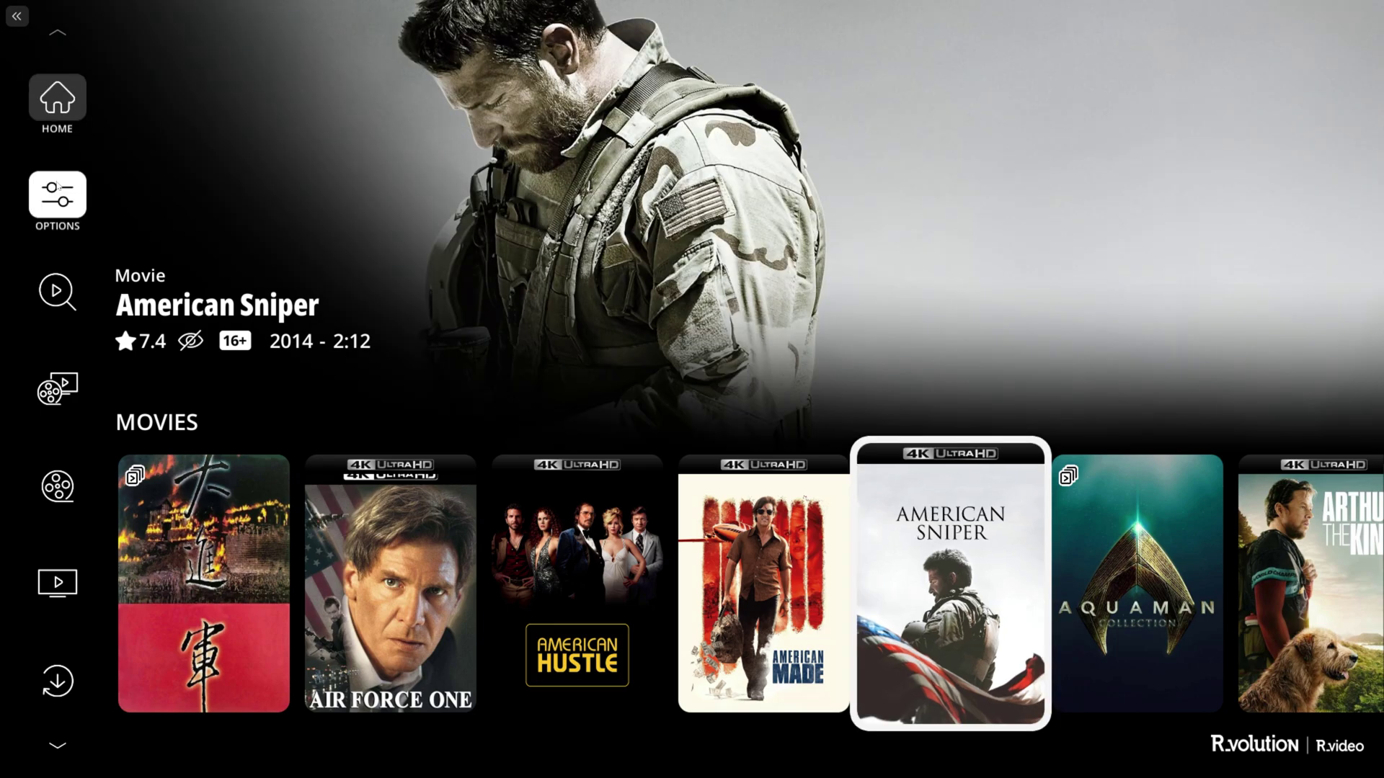
left_click(54, 216)
Step: Browse the ALL, Top Movies, Collections, Unseen and Current library views, then return Home
left_click(41, 285)
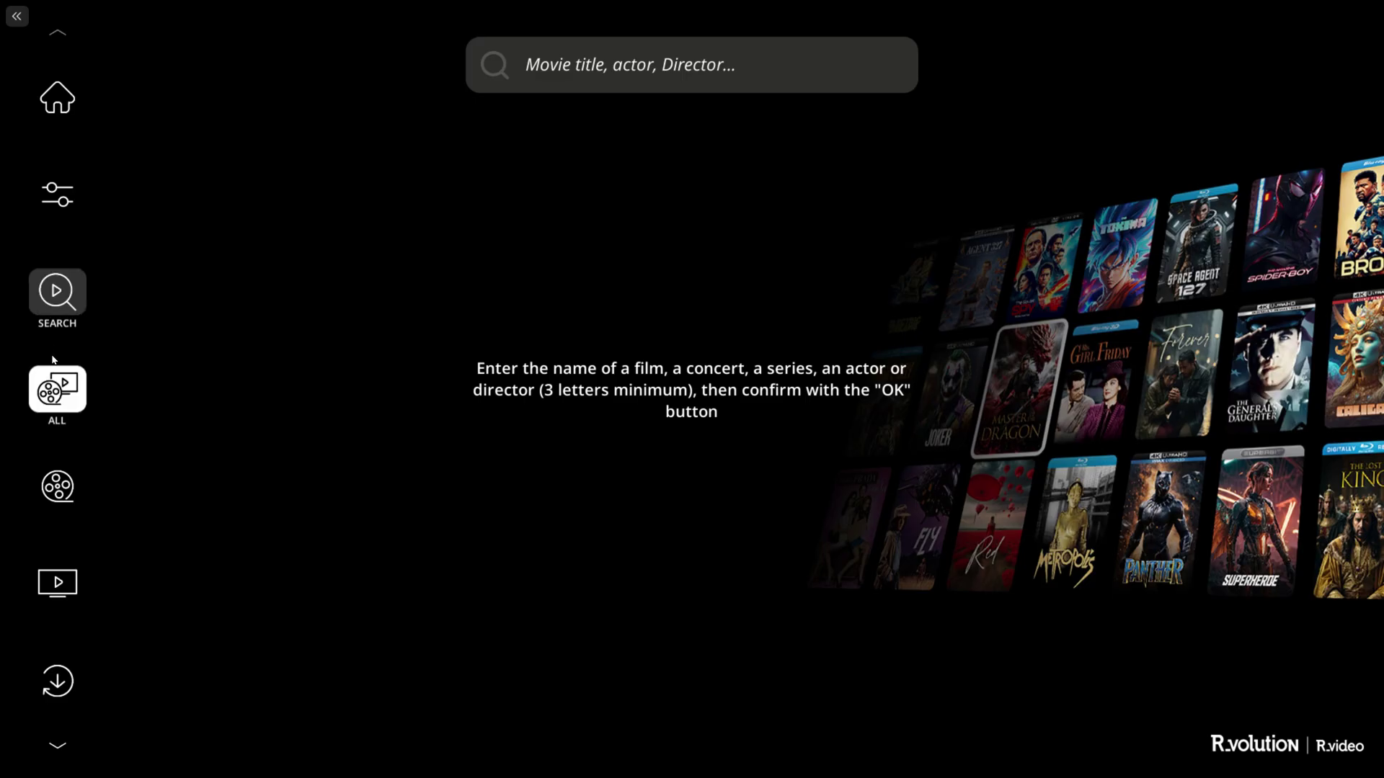
left_click(57, 388)
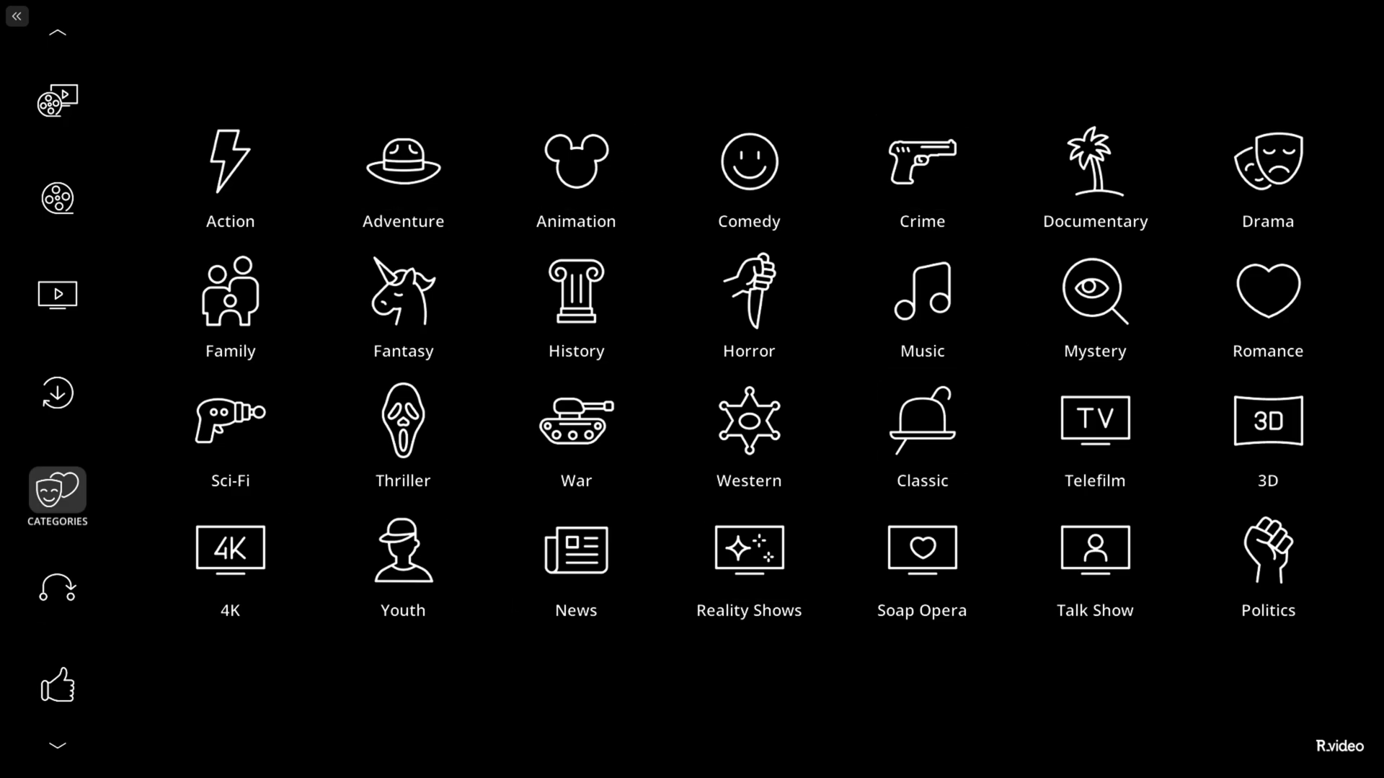
left_click(57, 685)
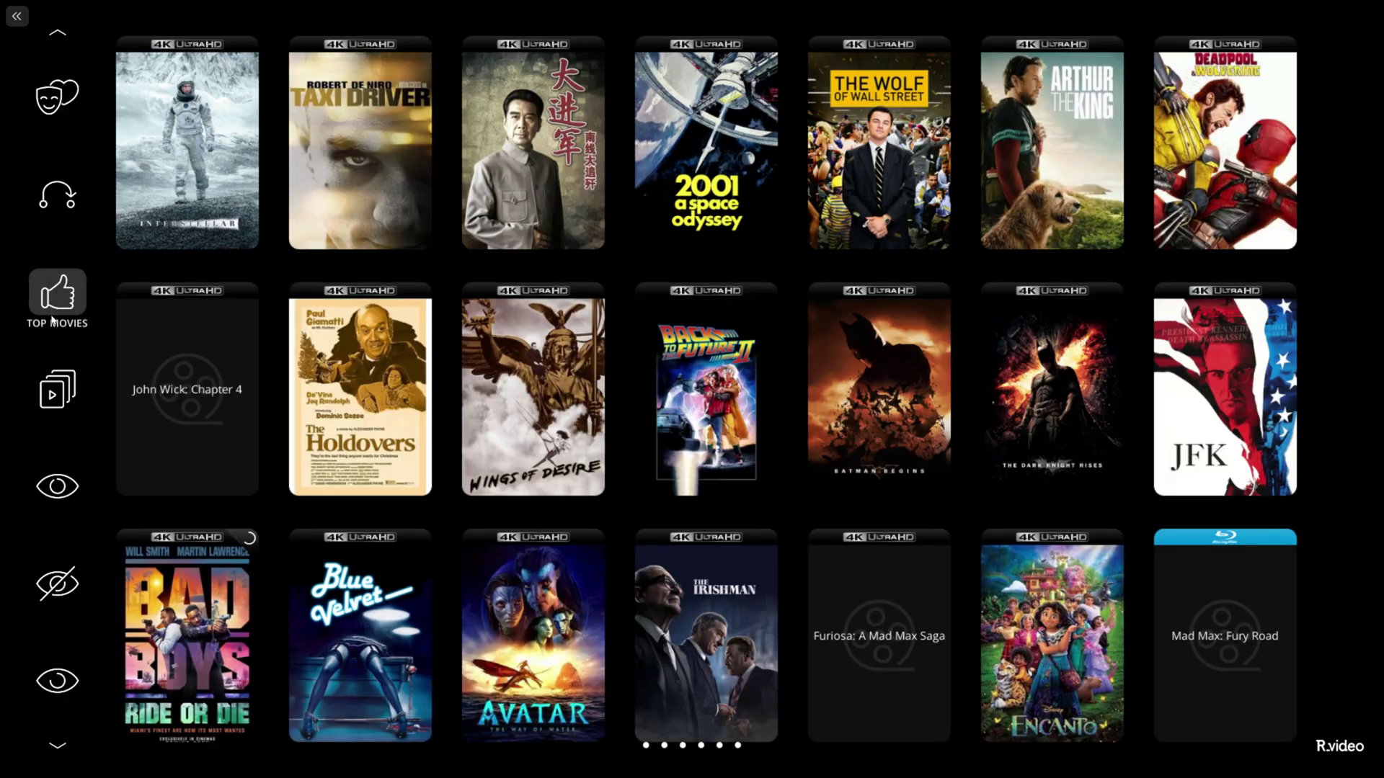
left_click(57, 389)
left_click(49, 580)
left_click(50, 681)
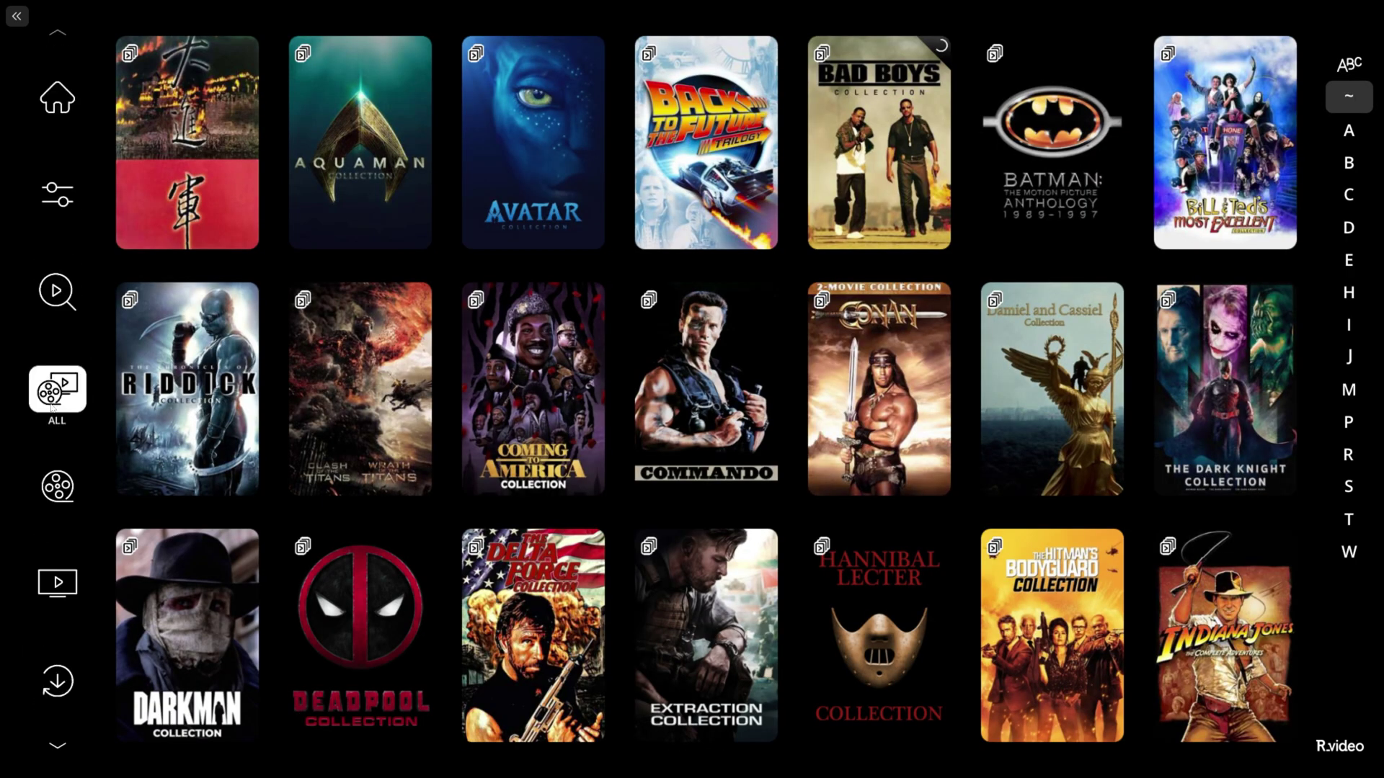
left_click(34, 140)
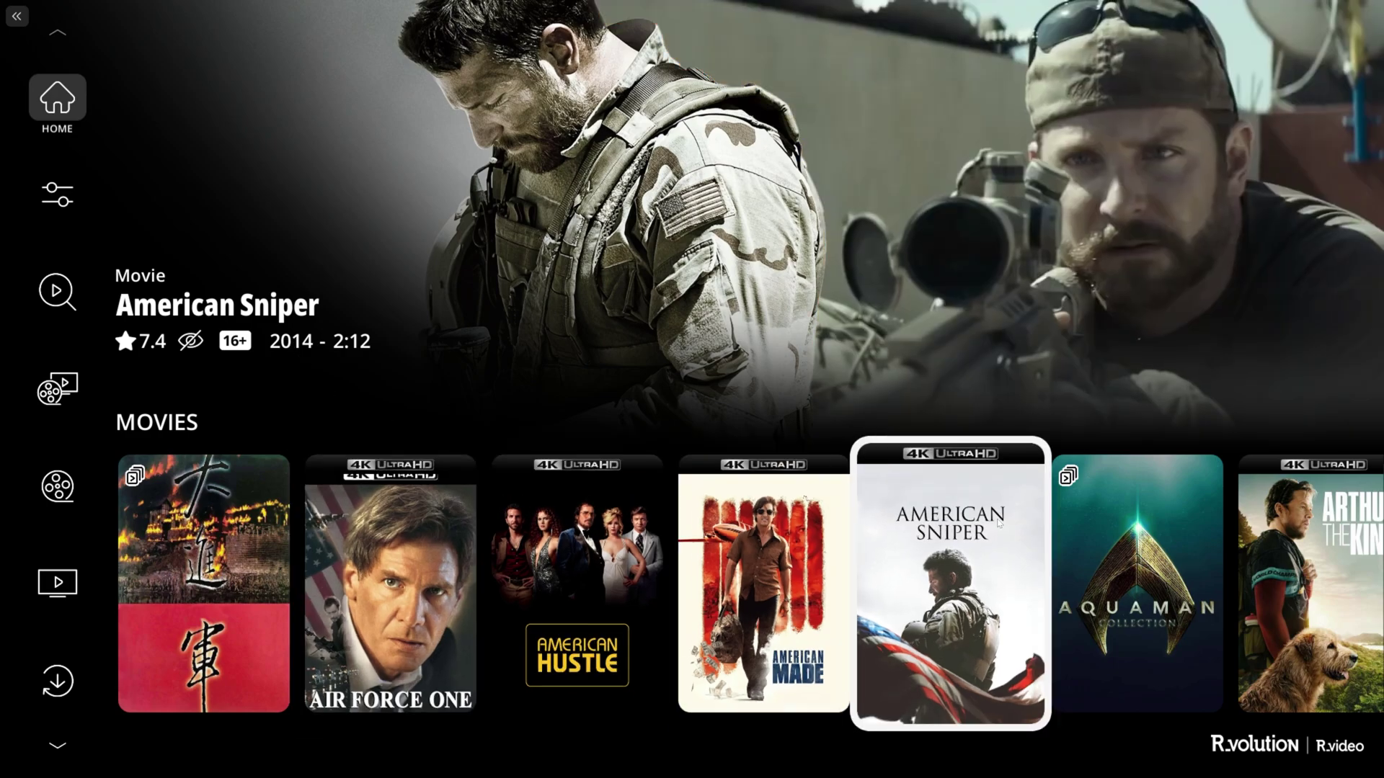
Step: Open the Batman Collection from the Movies row
scroll(1202, 518, "down", 1)
scroll(1200, 518, "down", 4)
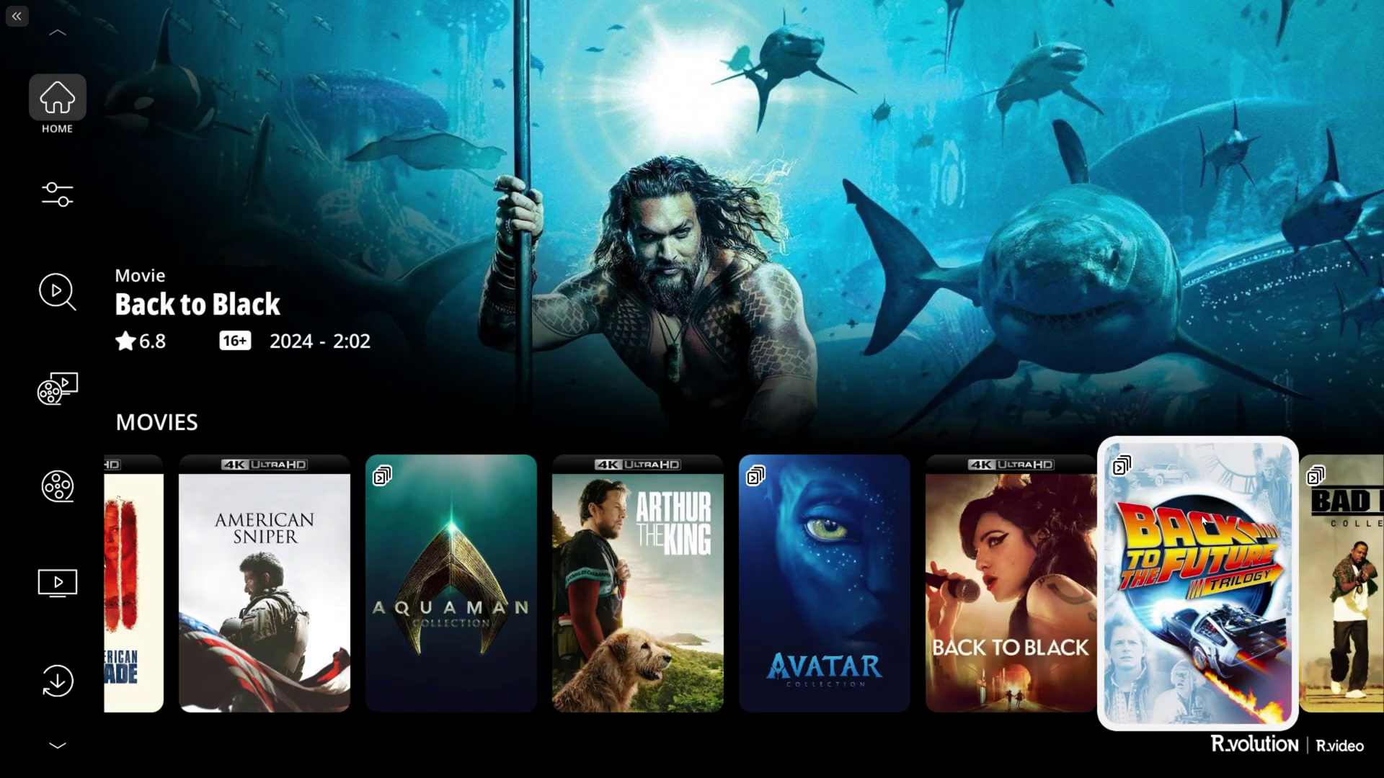
scroll(1200, 514, "down", 5)
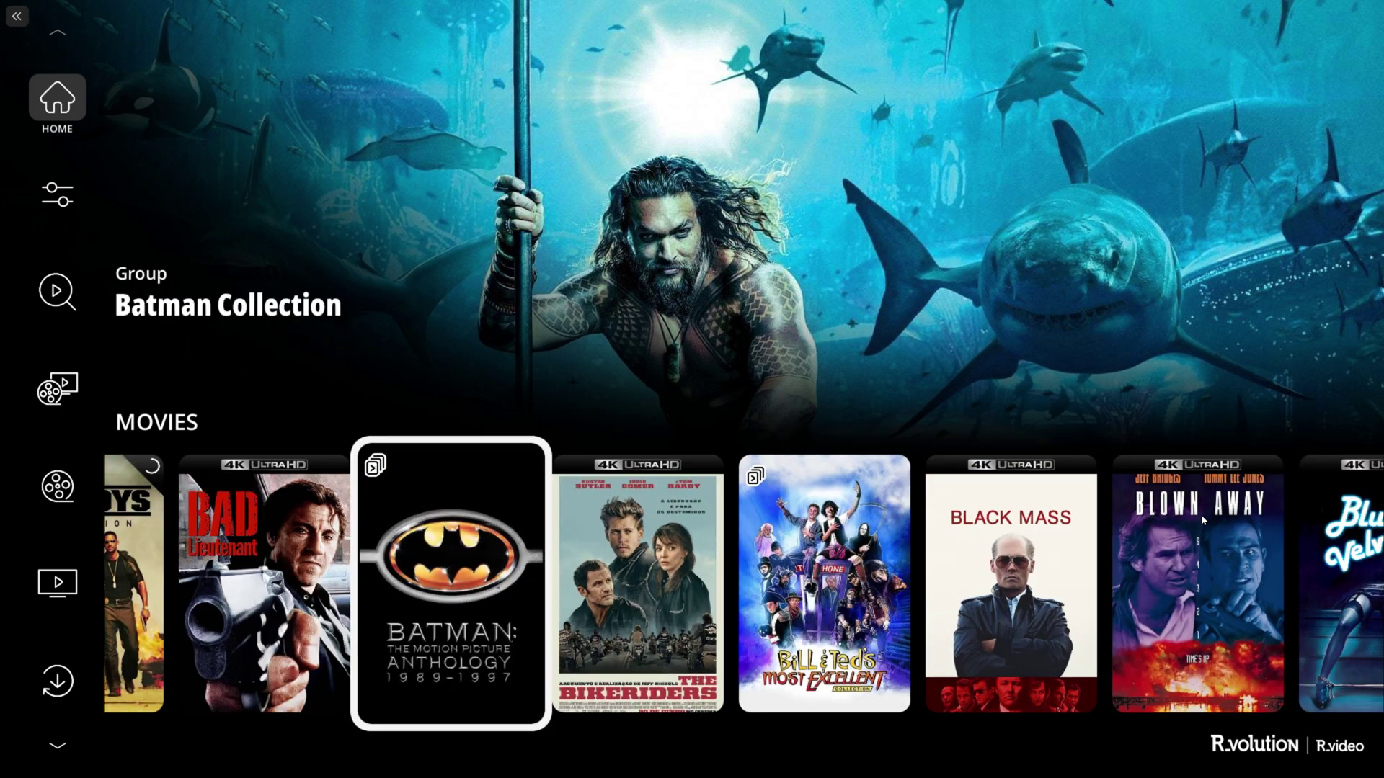
key("Return")
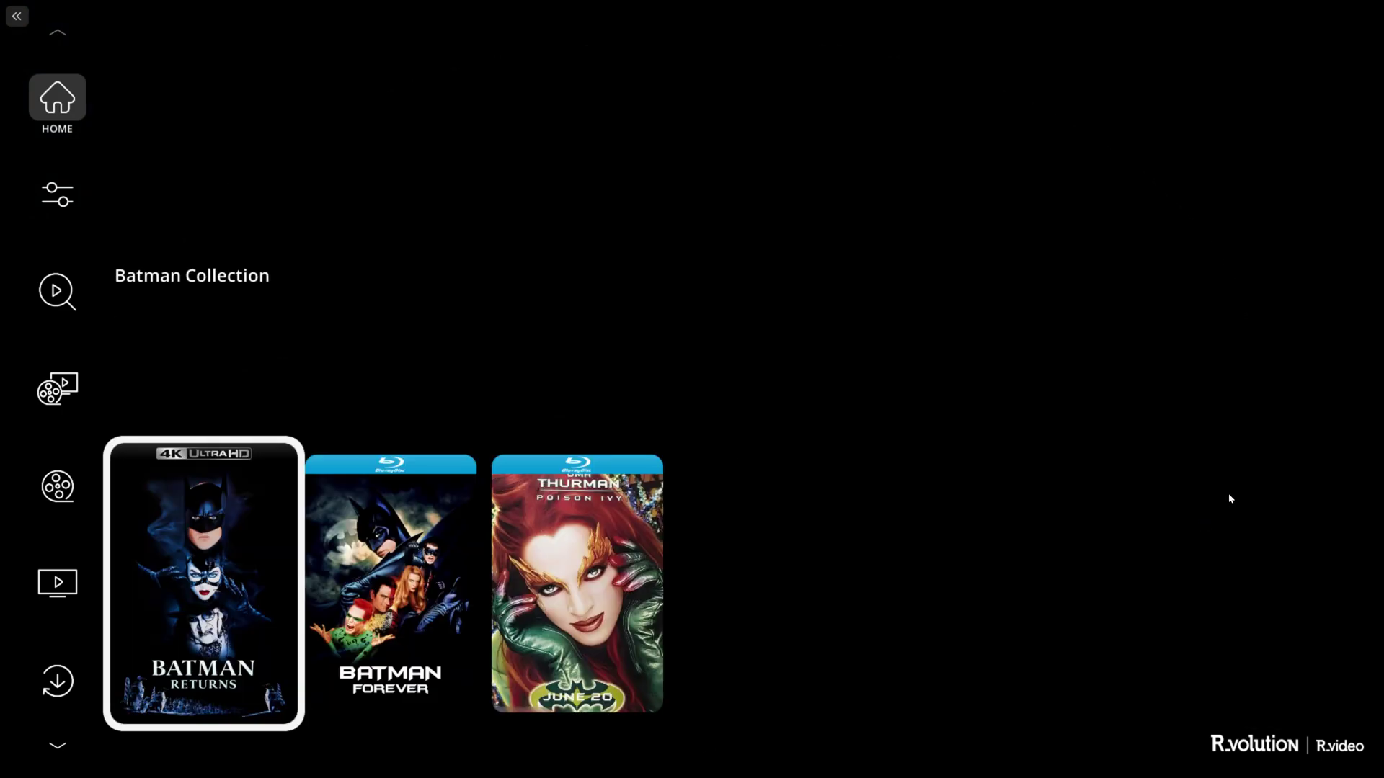
Step: Set the blue cast poster as Batman & Robin's cover, then reopen its picture choices
key("Right")
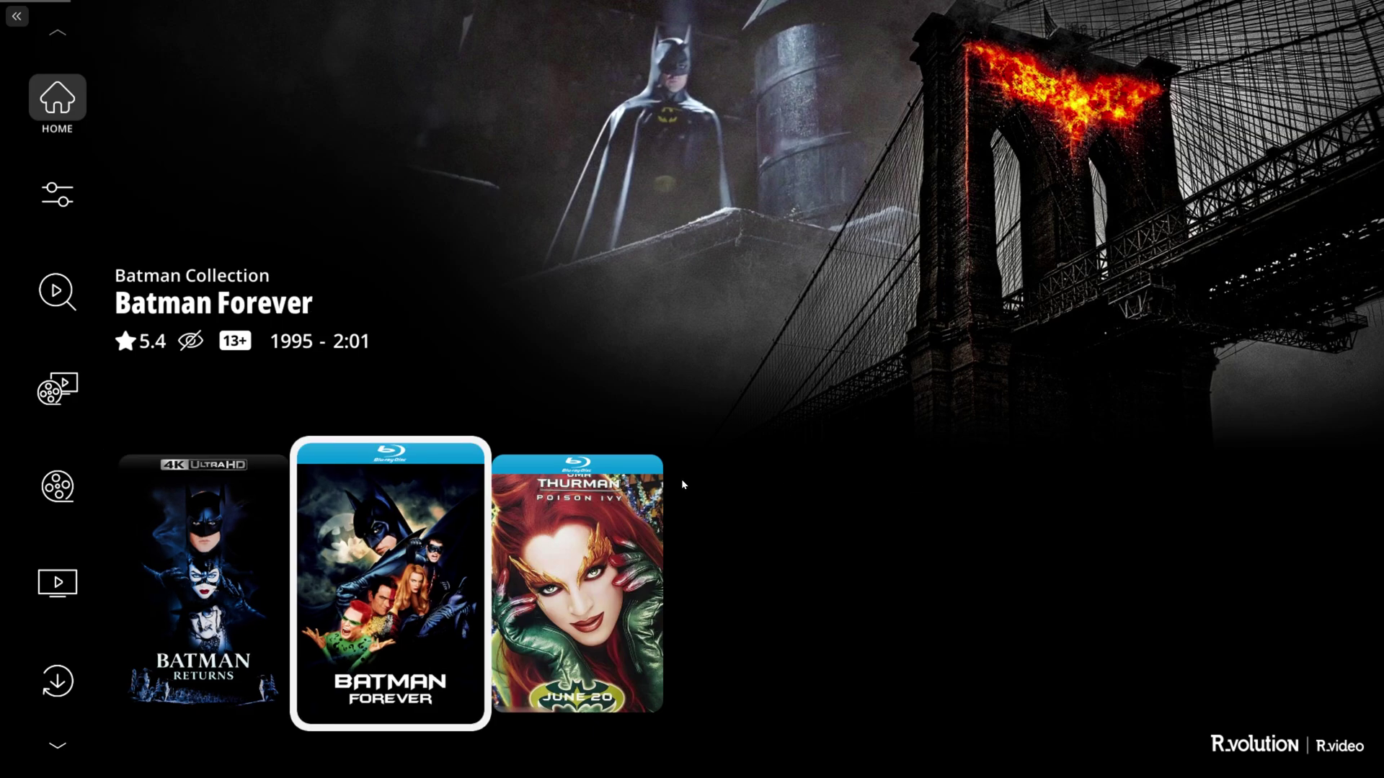
key("Right")
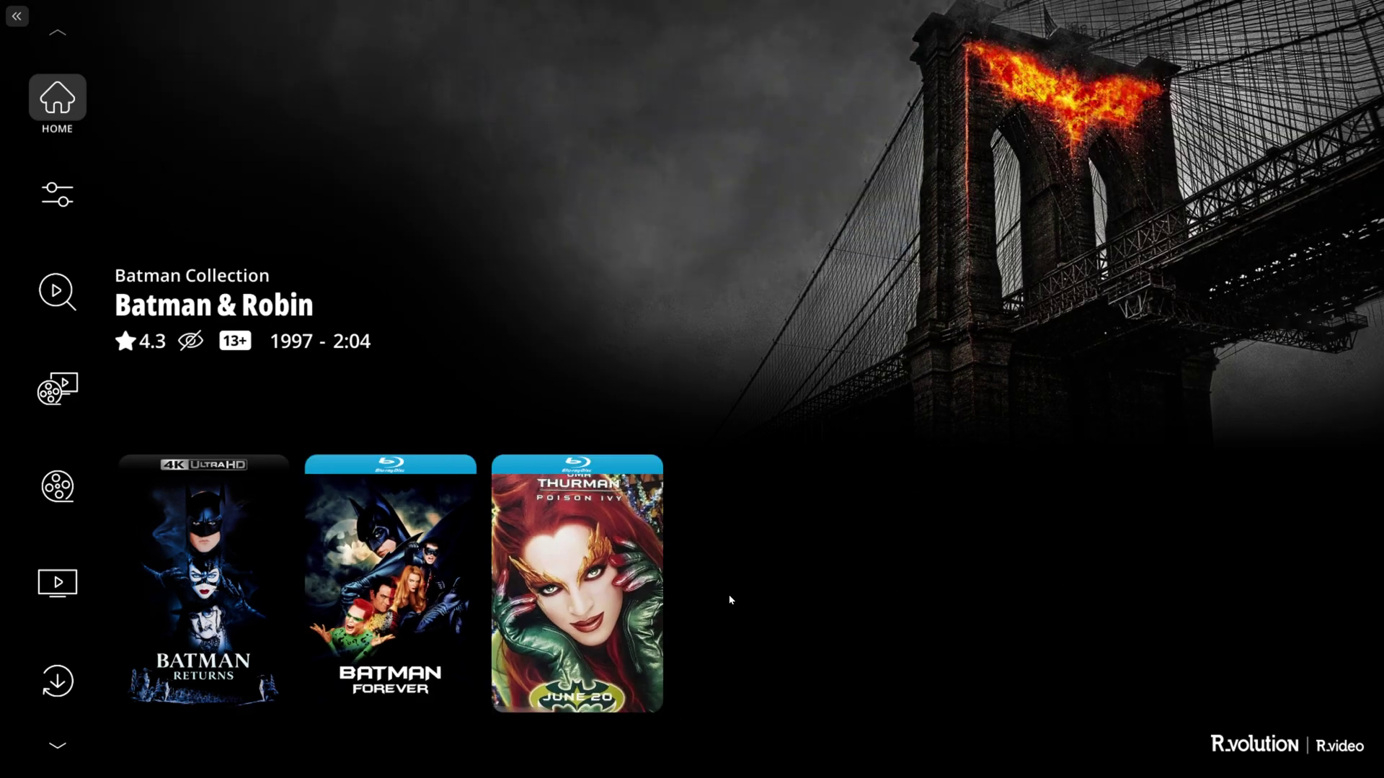
left_click(604, 578)
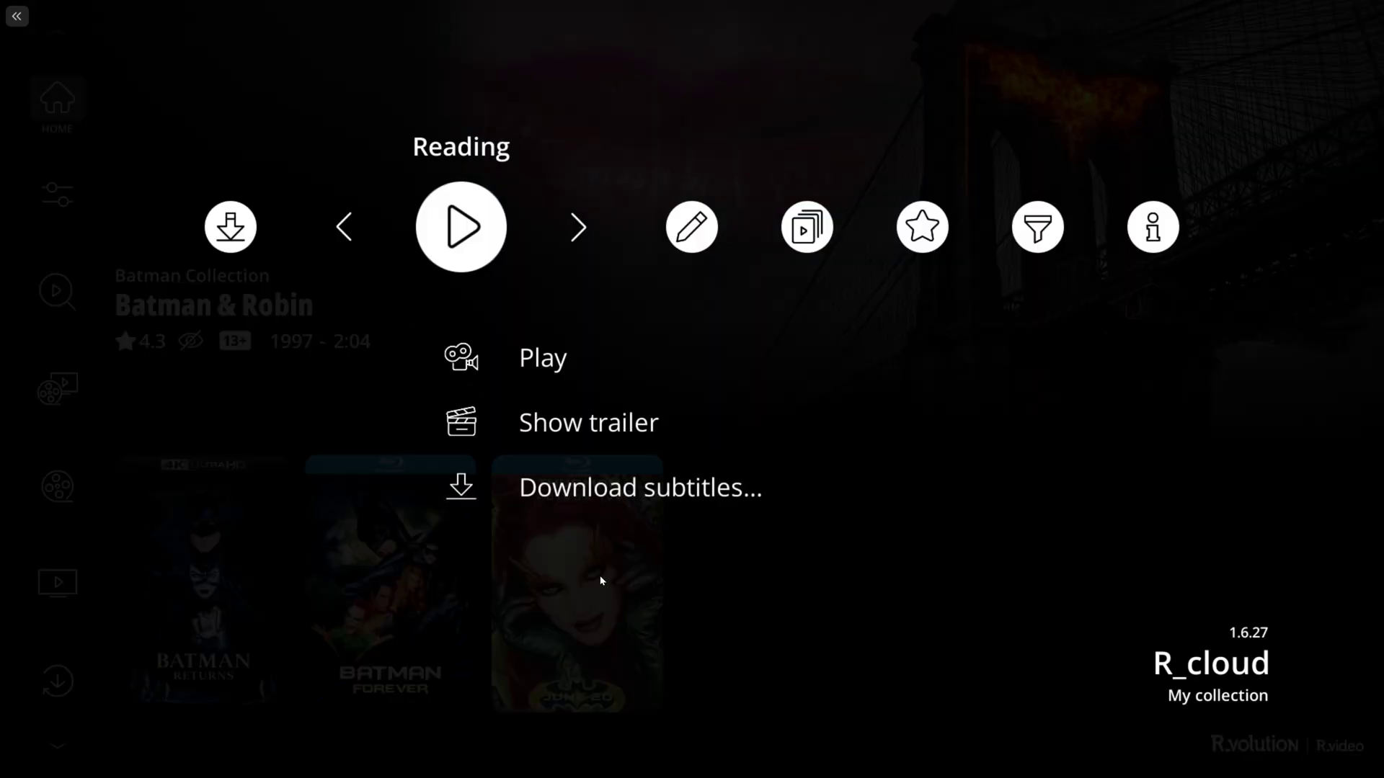
left_click(693, 232)
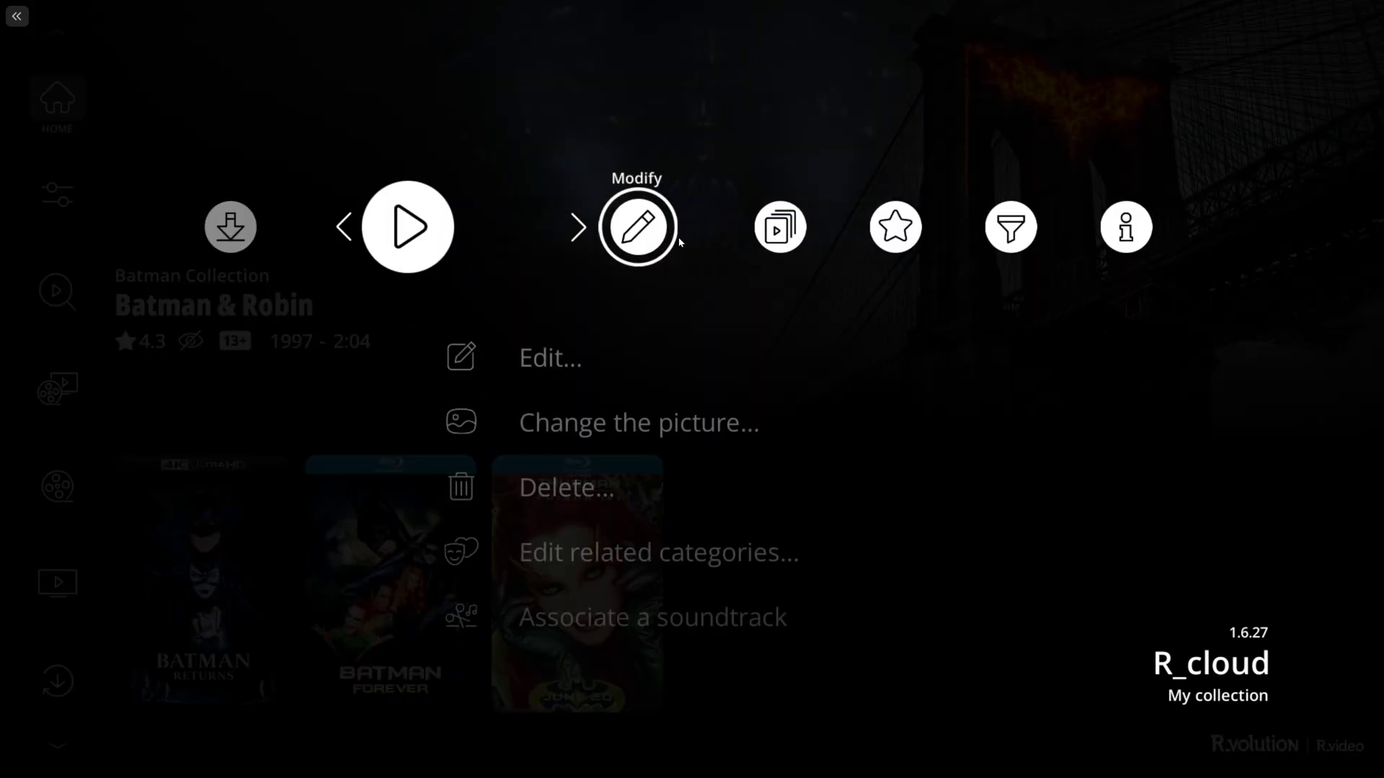
left_click(562, 425)
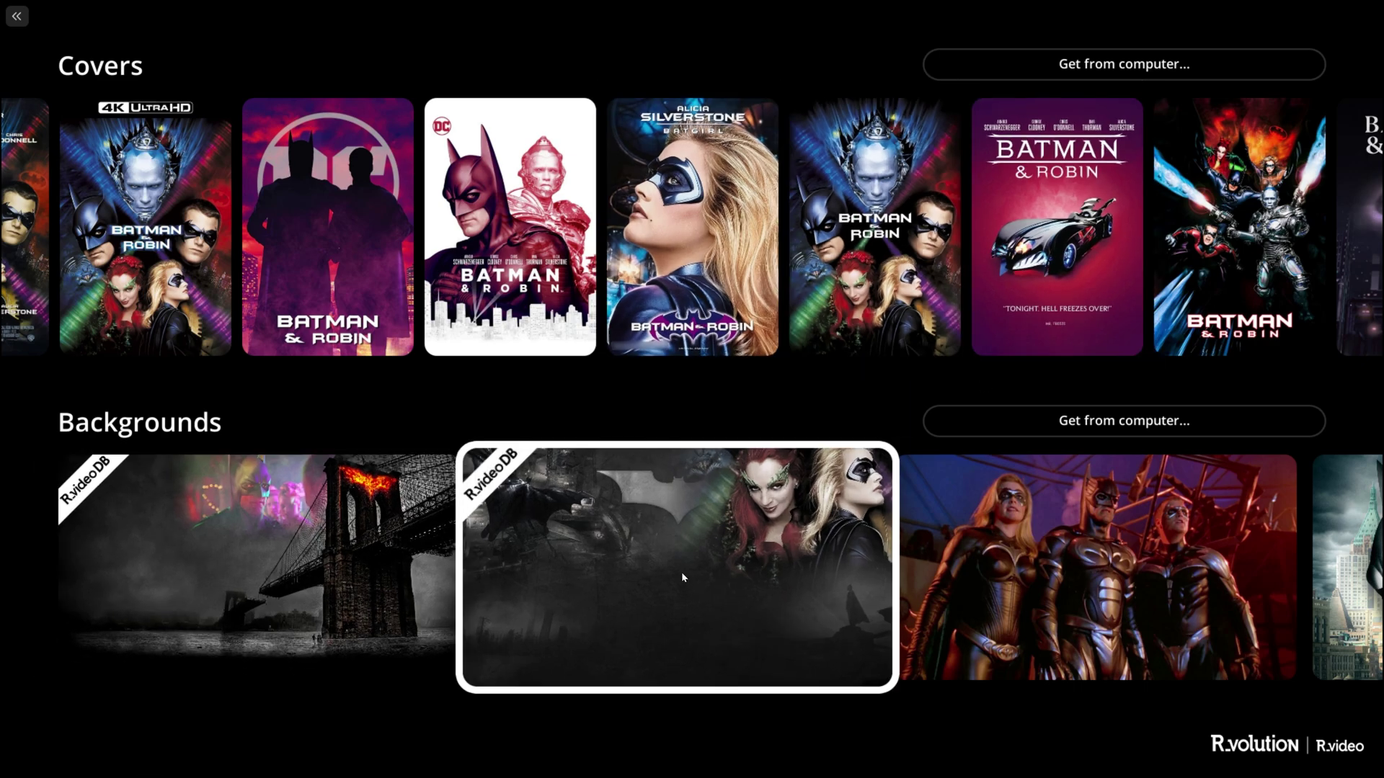
left_click(872, 247)
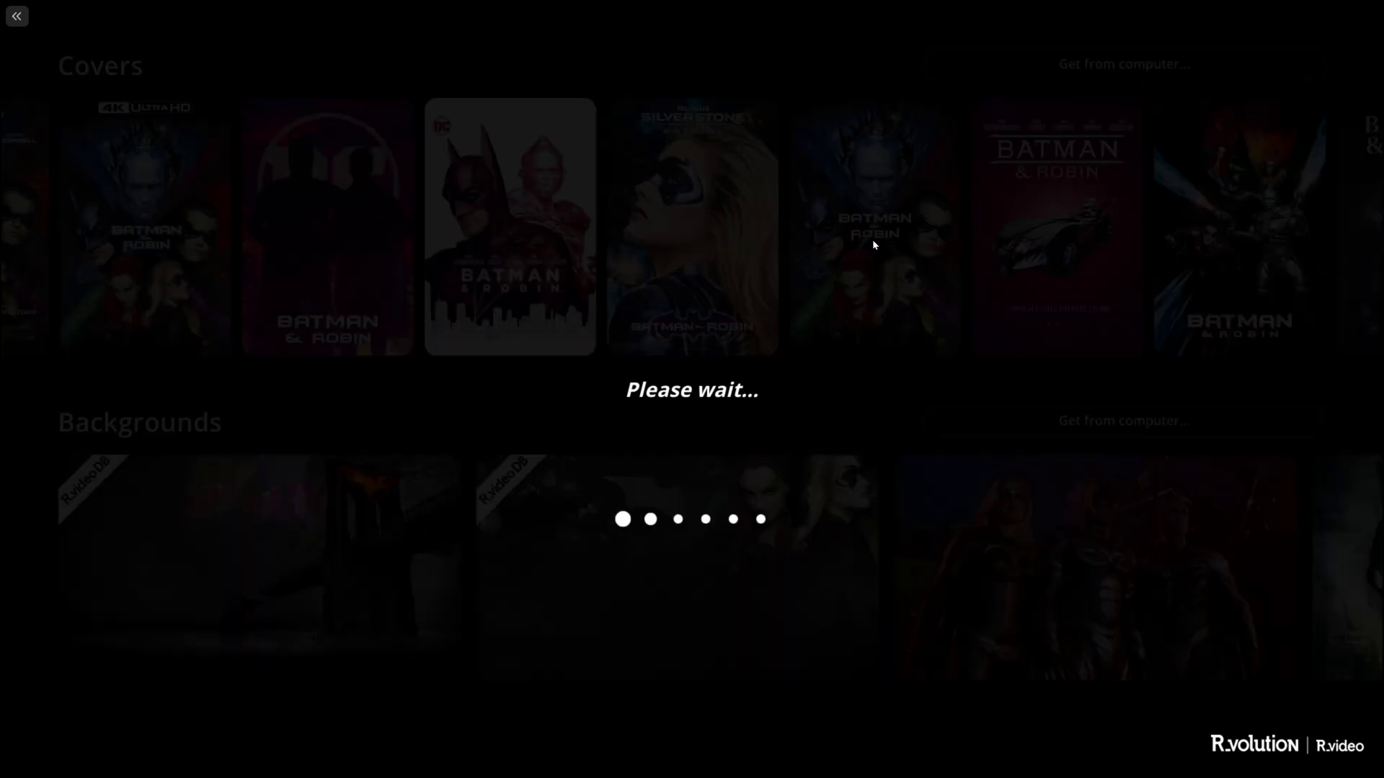
left_click(689, 248)
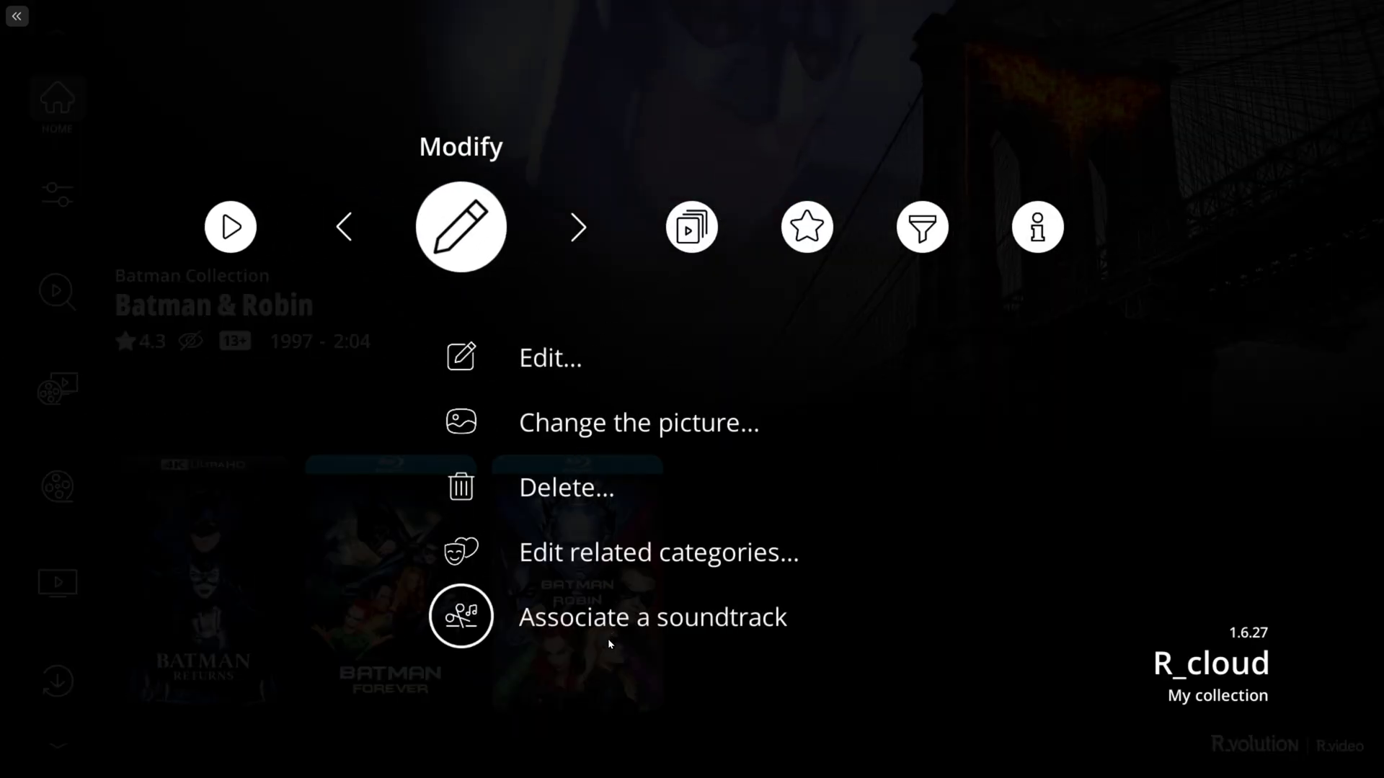
left_click(605, 425)
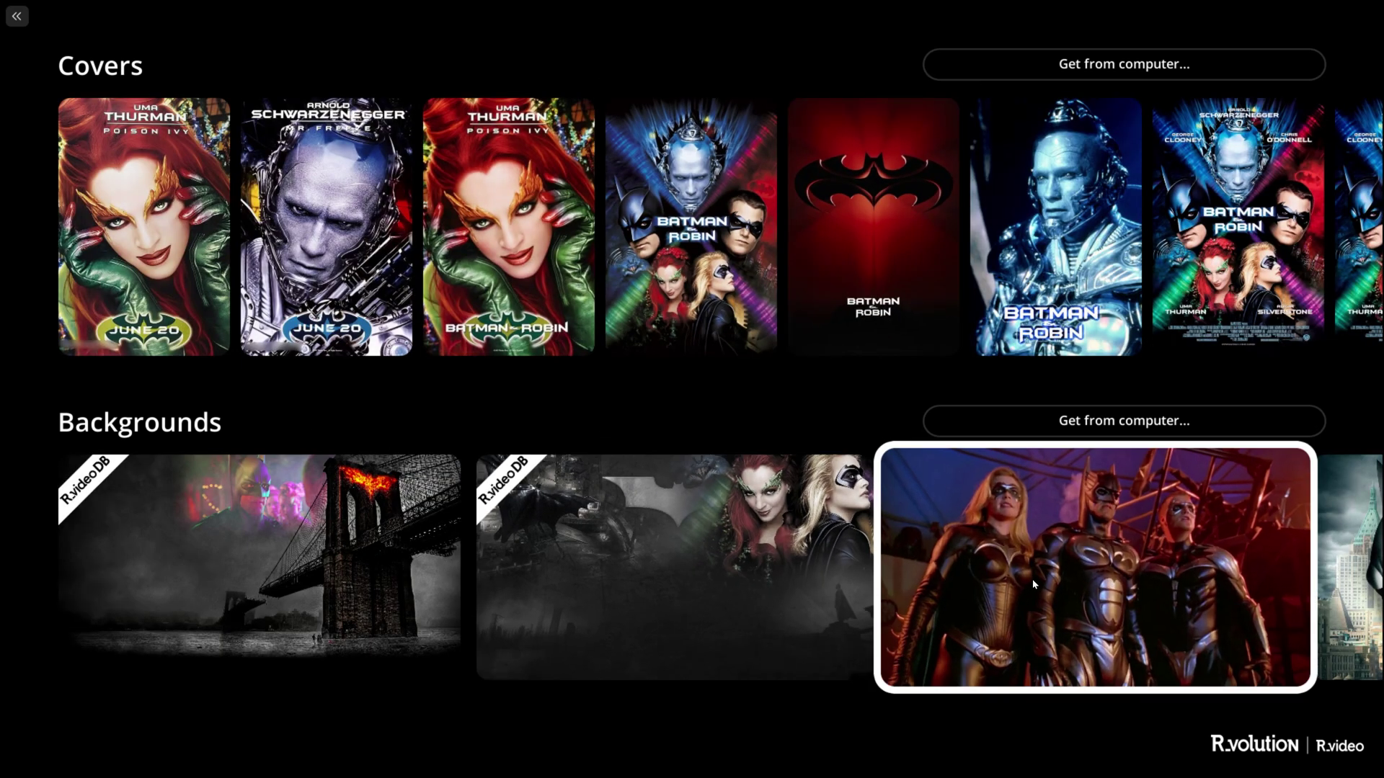
Step: Apply a new background image to Batman & Robin
left_click(598, 568)
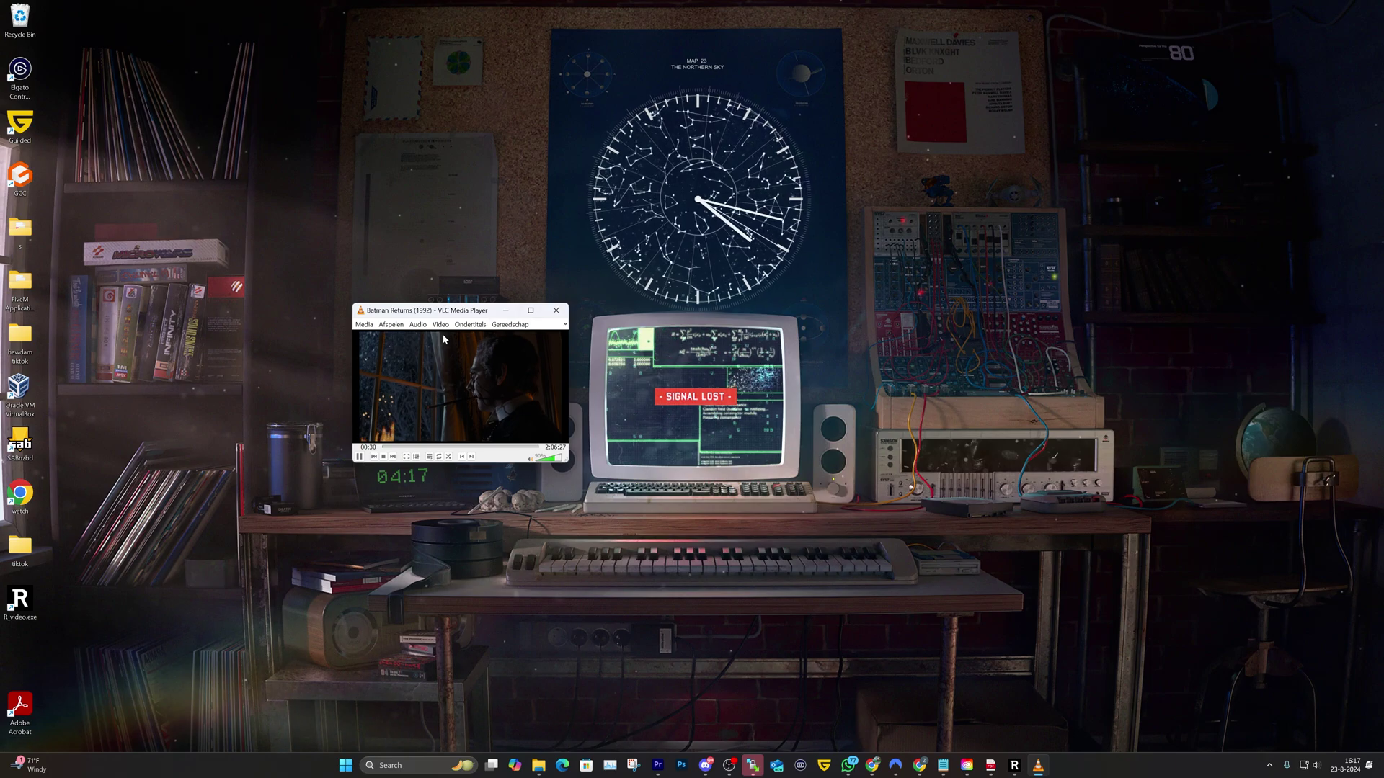
Step: Stop Batman Returns playback and back out of the Batman Collection
key("ctrl+q")
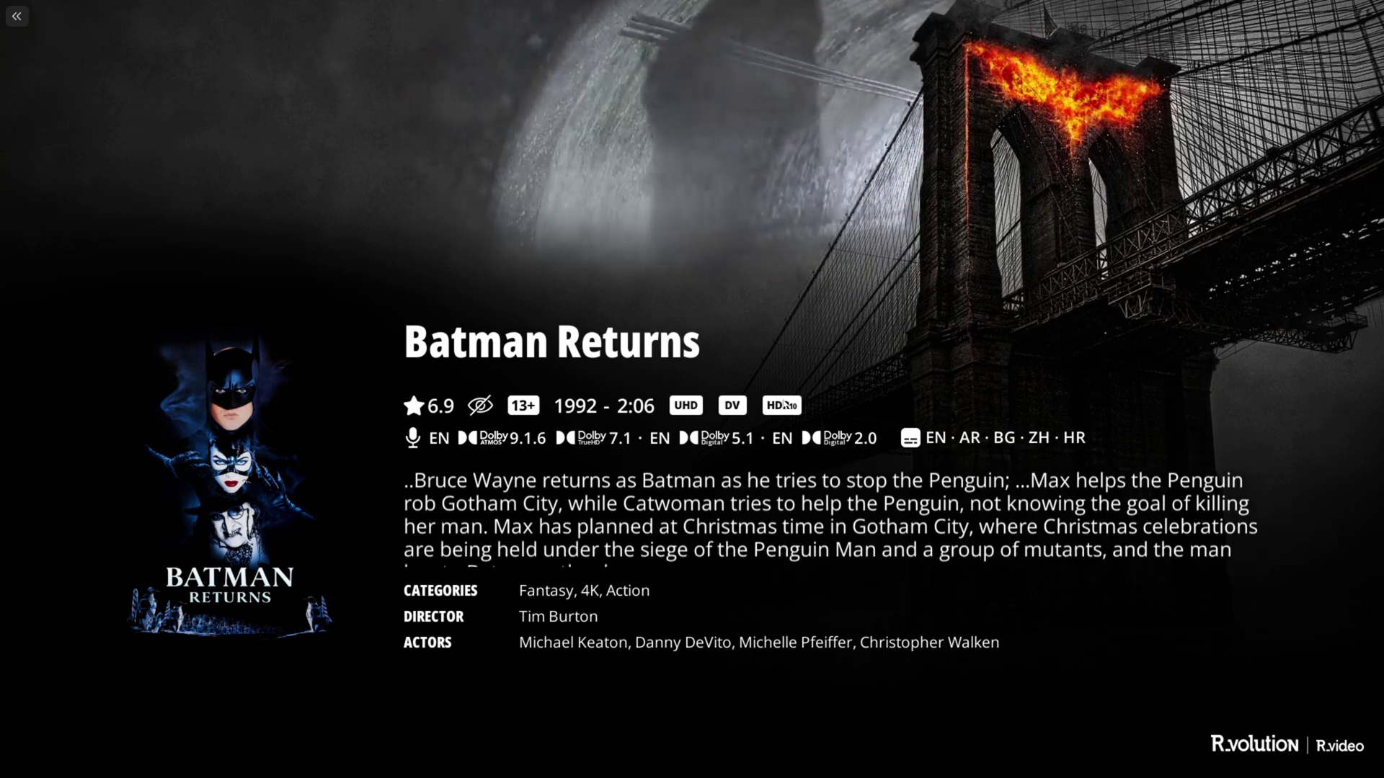
scroll(465, 555, "down", 3)
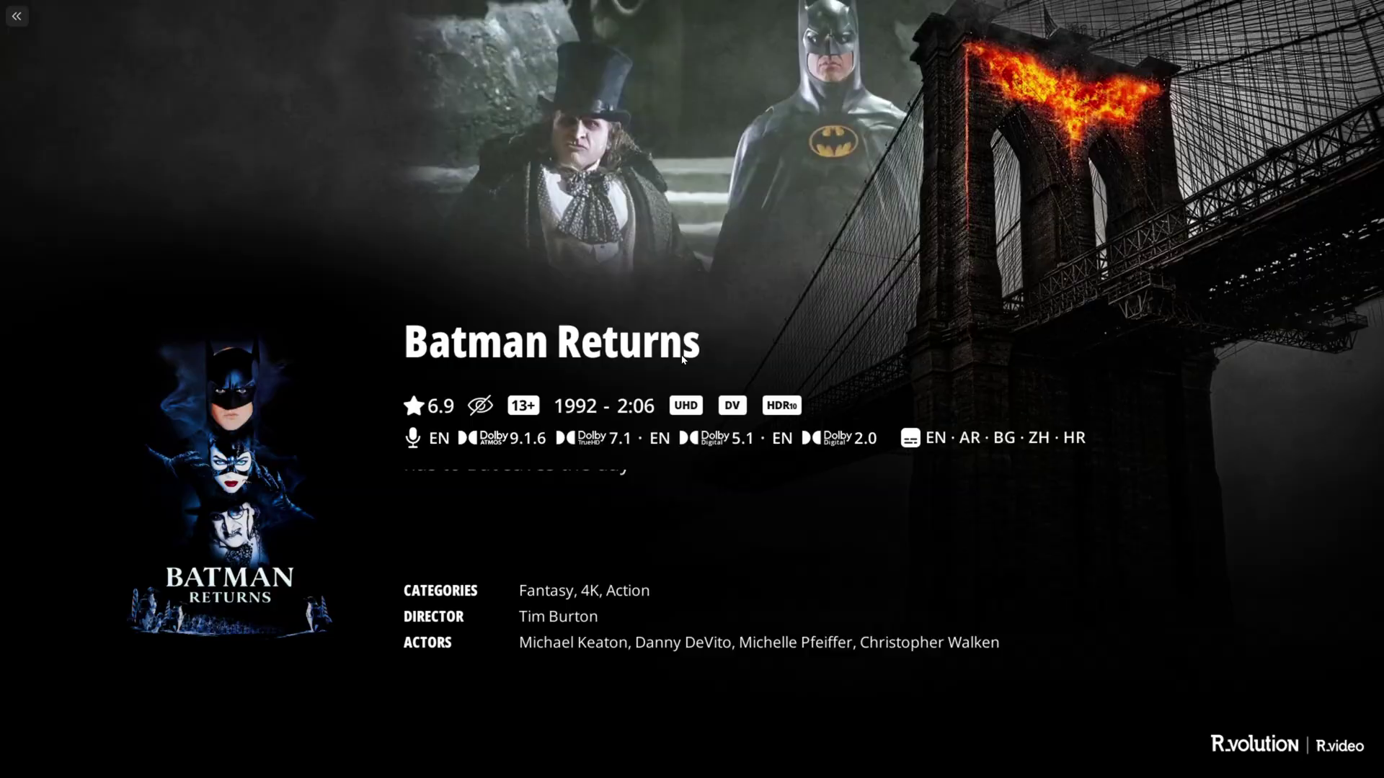
key("Escape")
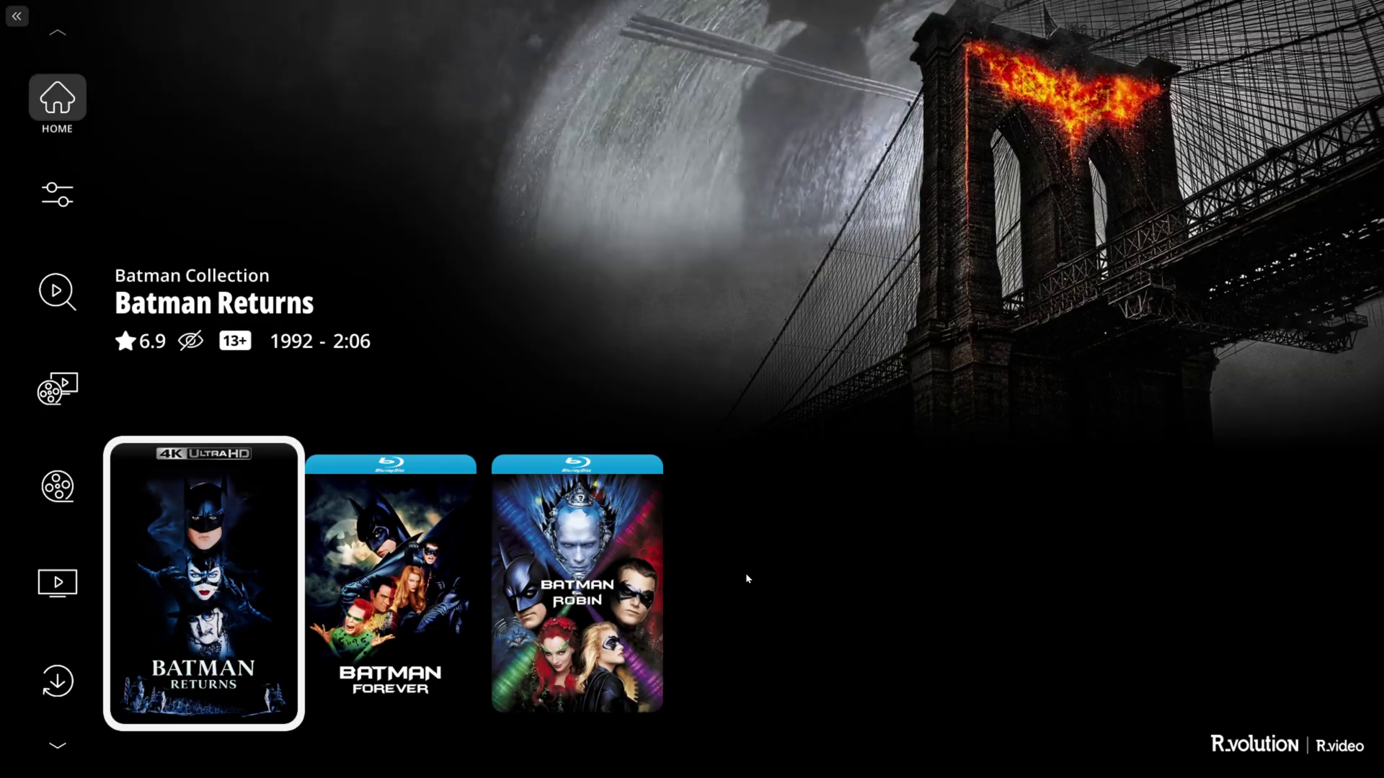
key("Escape")
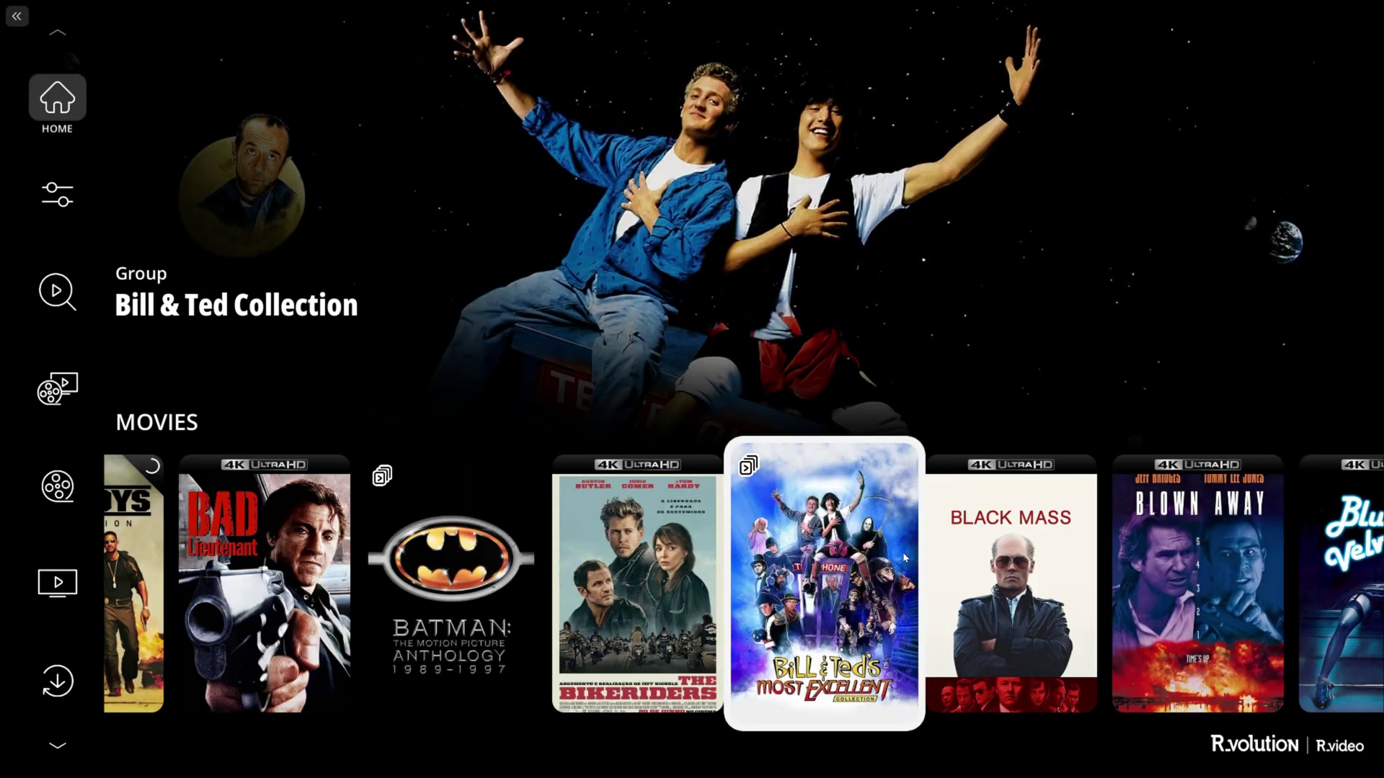
Step: Show the ALL library grid and scroll down to the W titles like Watchmen
scroll(1215, 580, "down", 10)
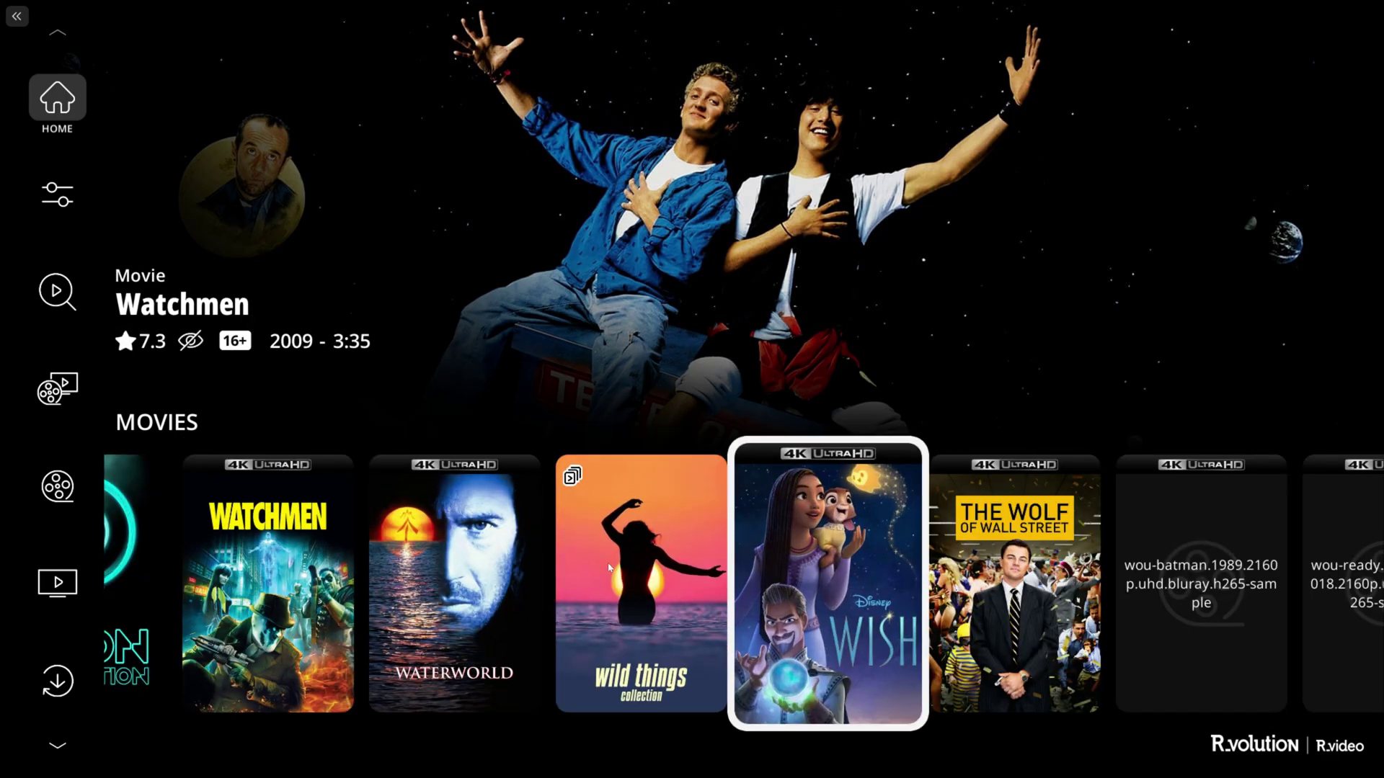
scroll(122, 565, "up", 10)
scroll(123, 566, "down", 10)
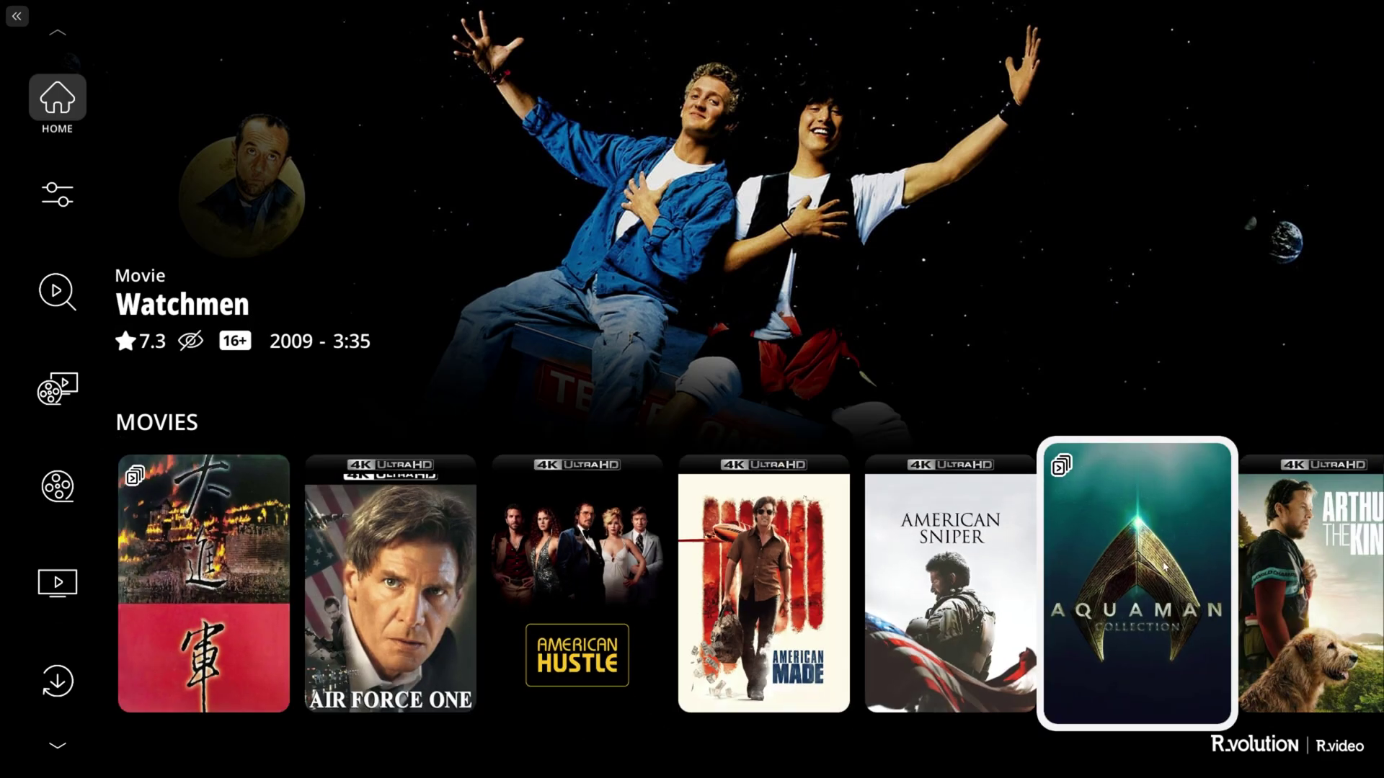
scroll(1146, 585, "down", 10)
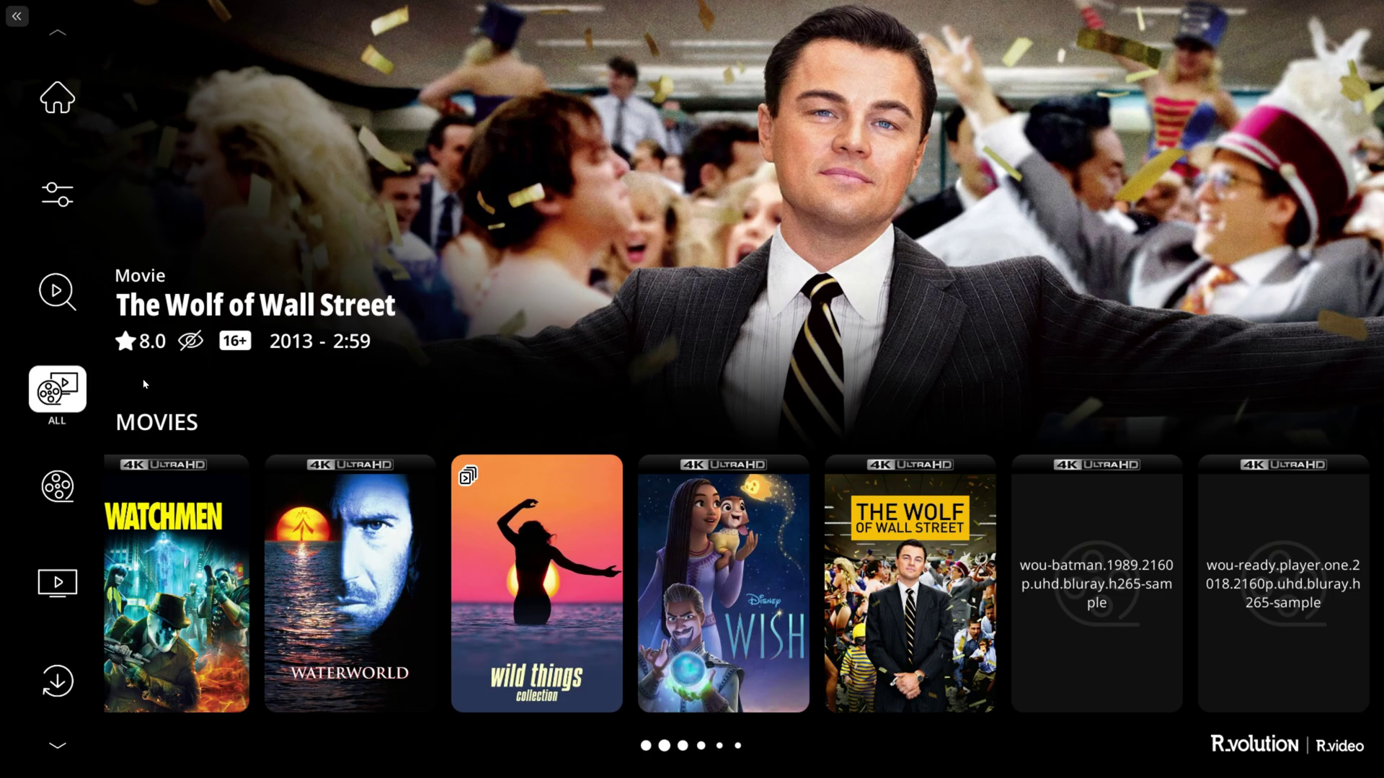
left_click(58, 389)
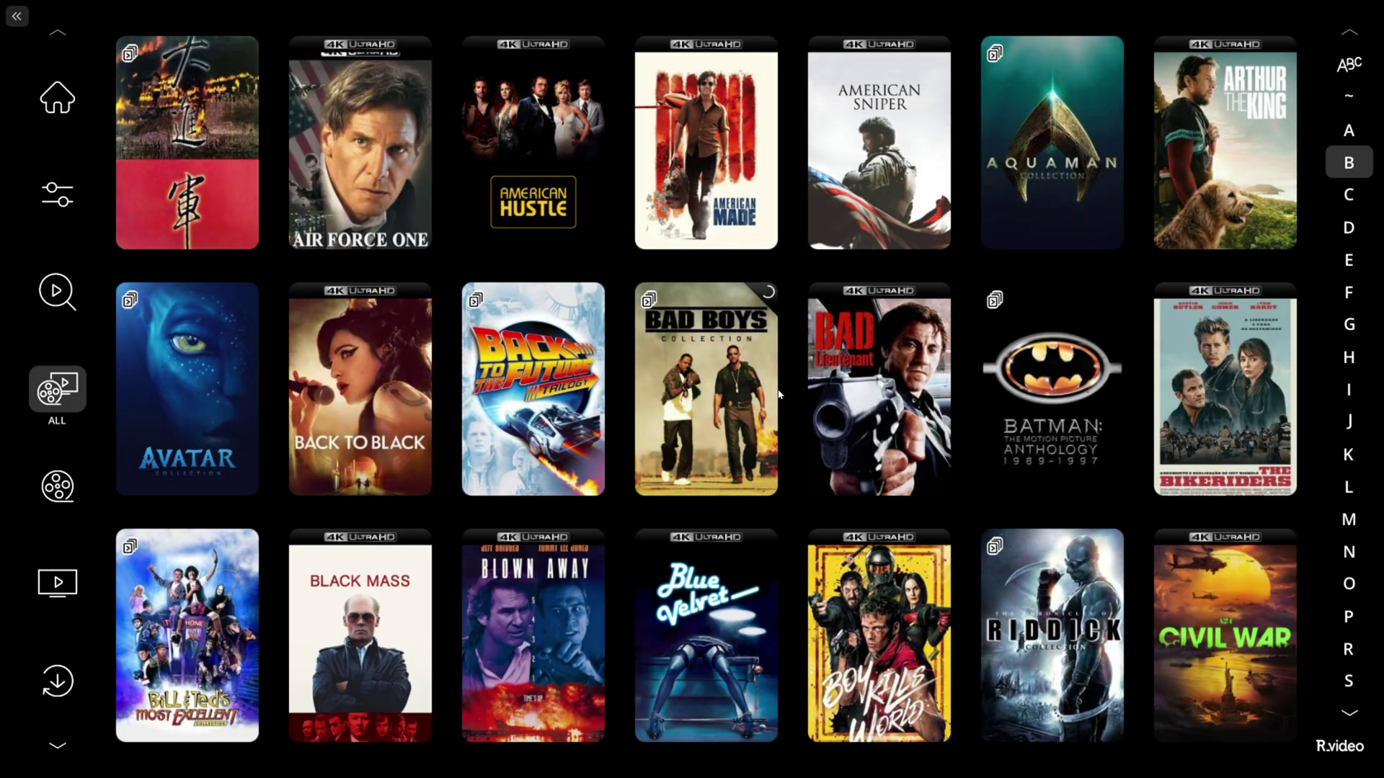
scroll(779, 393, "down", 10)
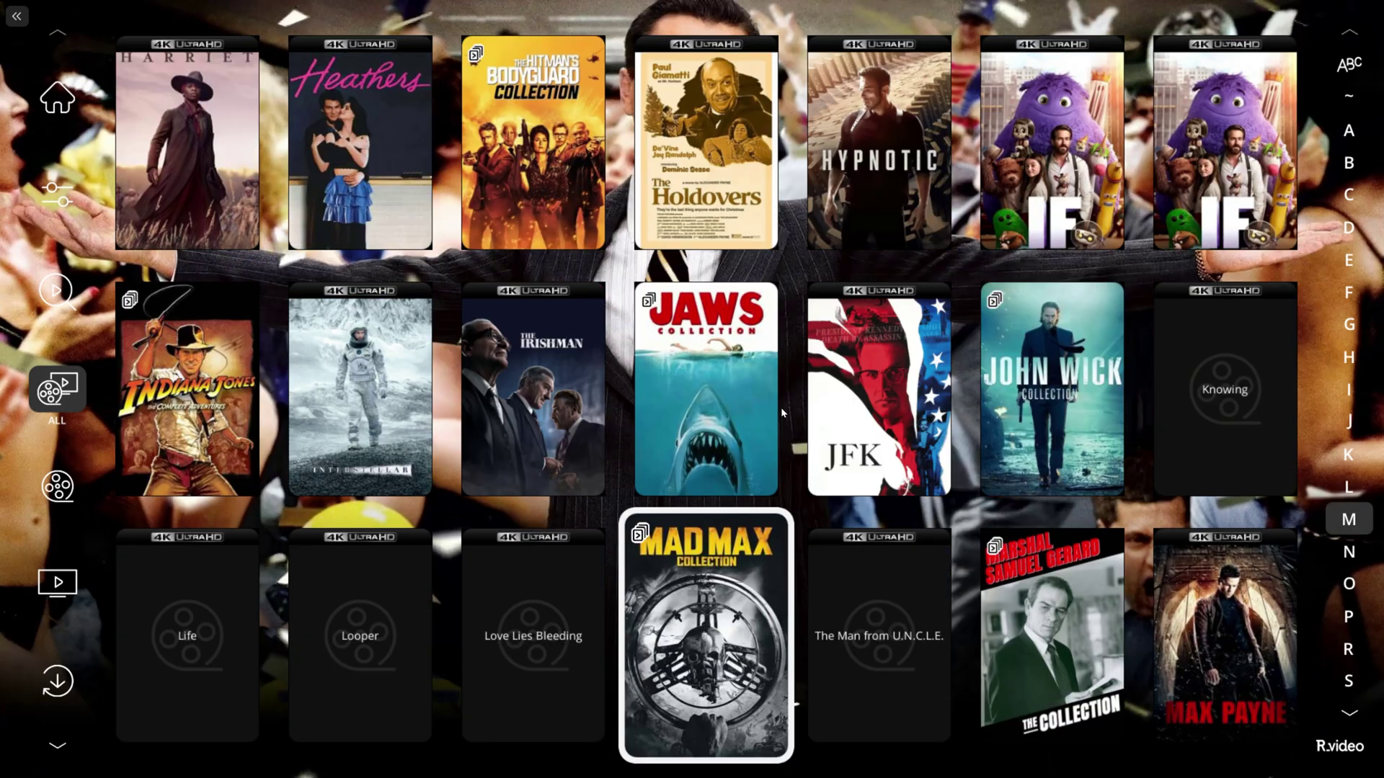
scroll(781, 408, "down", 6)
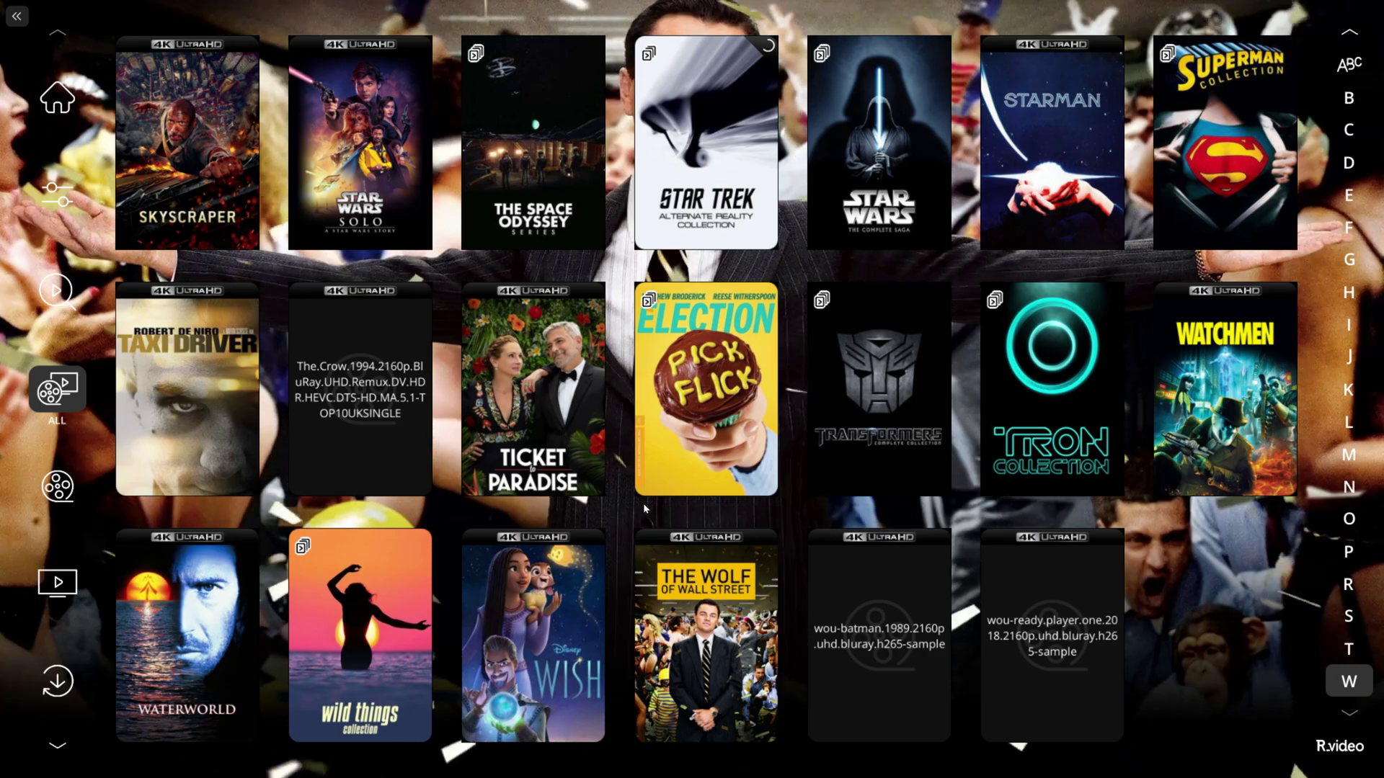
right_click(602, 511)
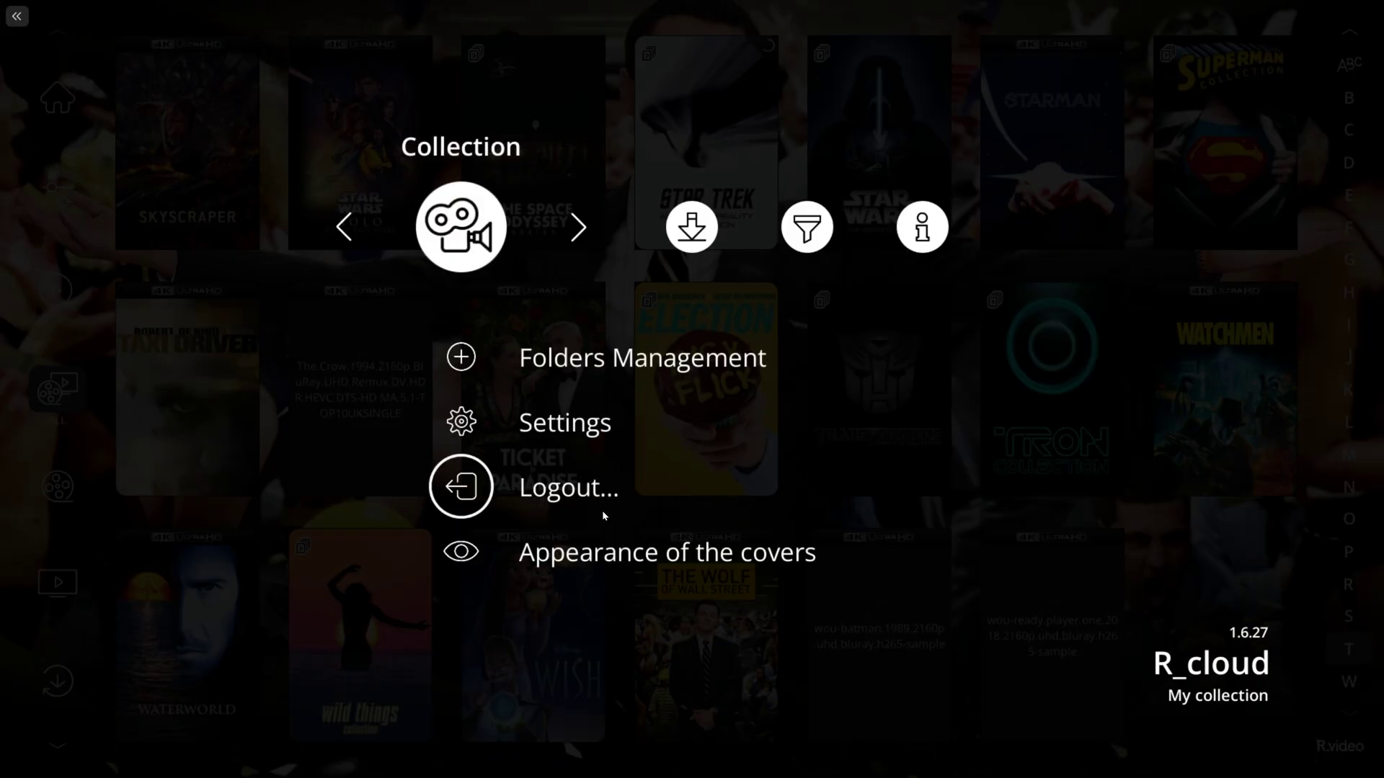
left_click(568, 383)
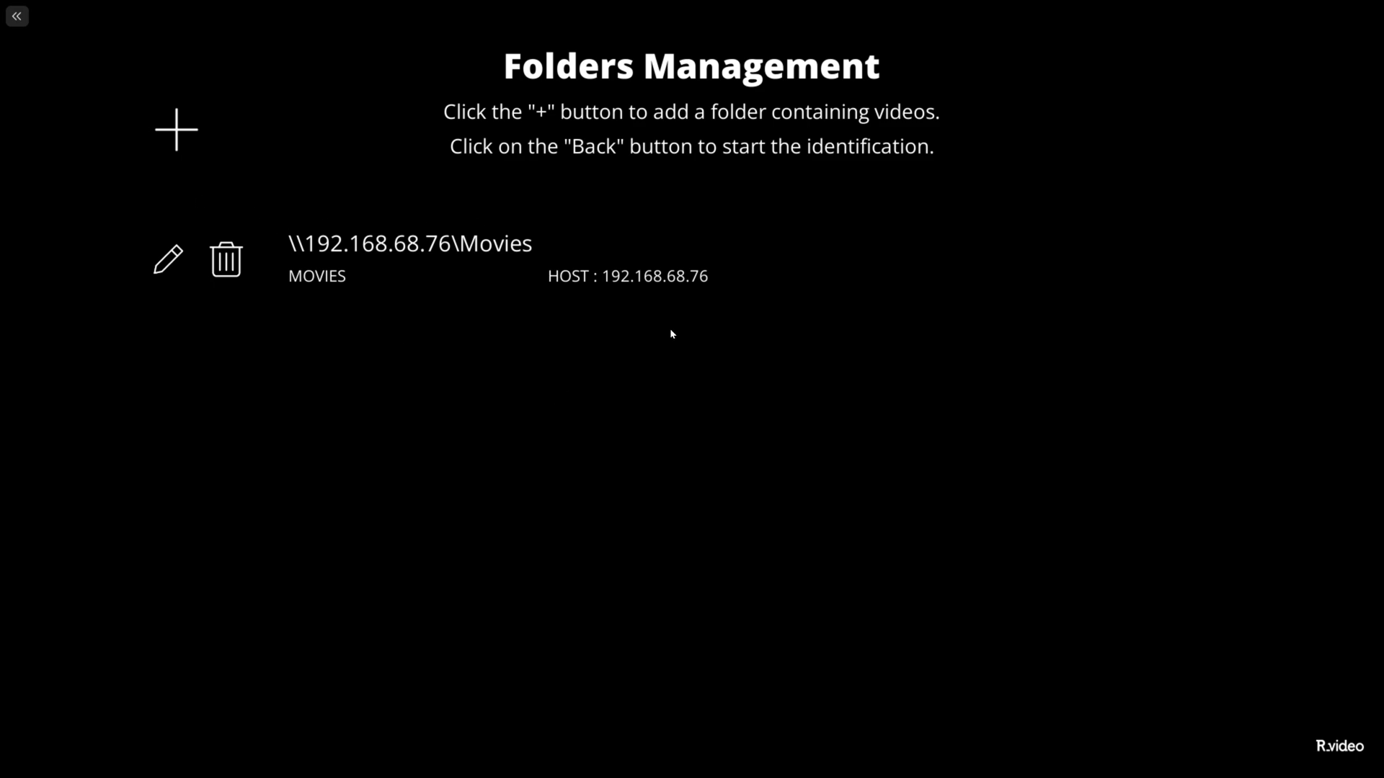
left_click(23, 22)
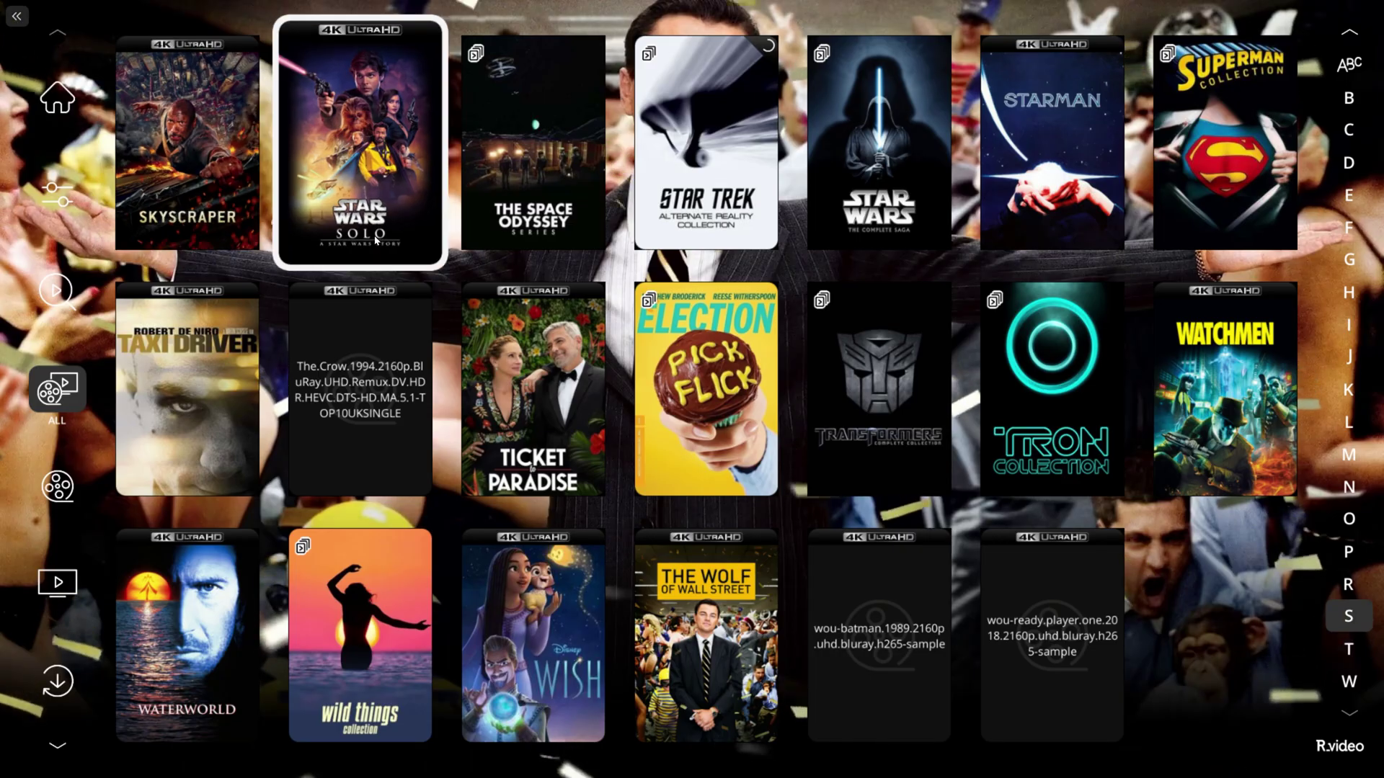
right_click(438, 269)
left_click(551, 421)
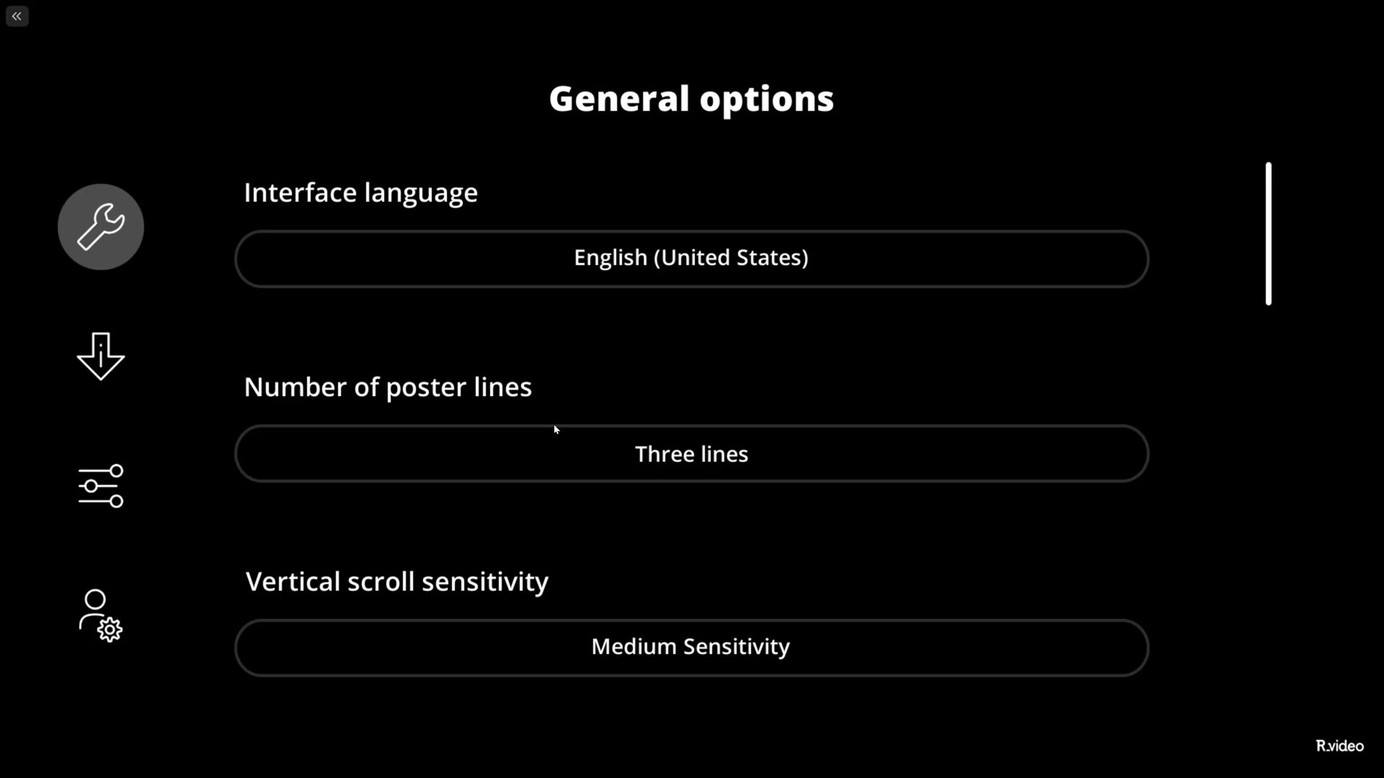
scroll(454, 331, "down", 15)
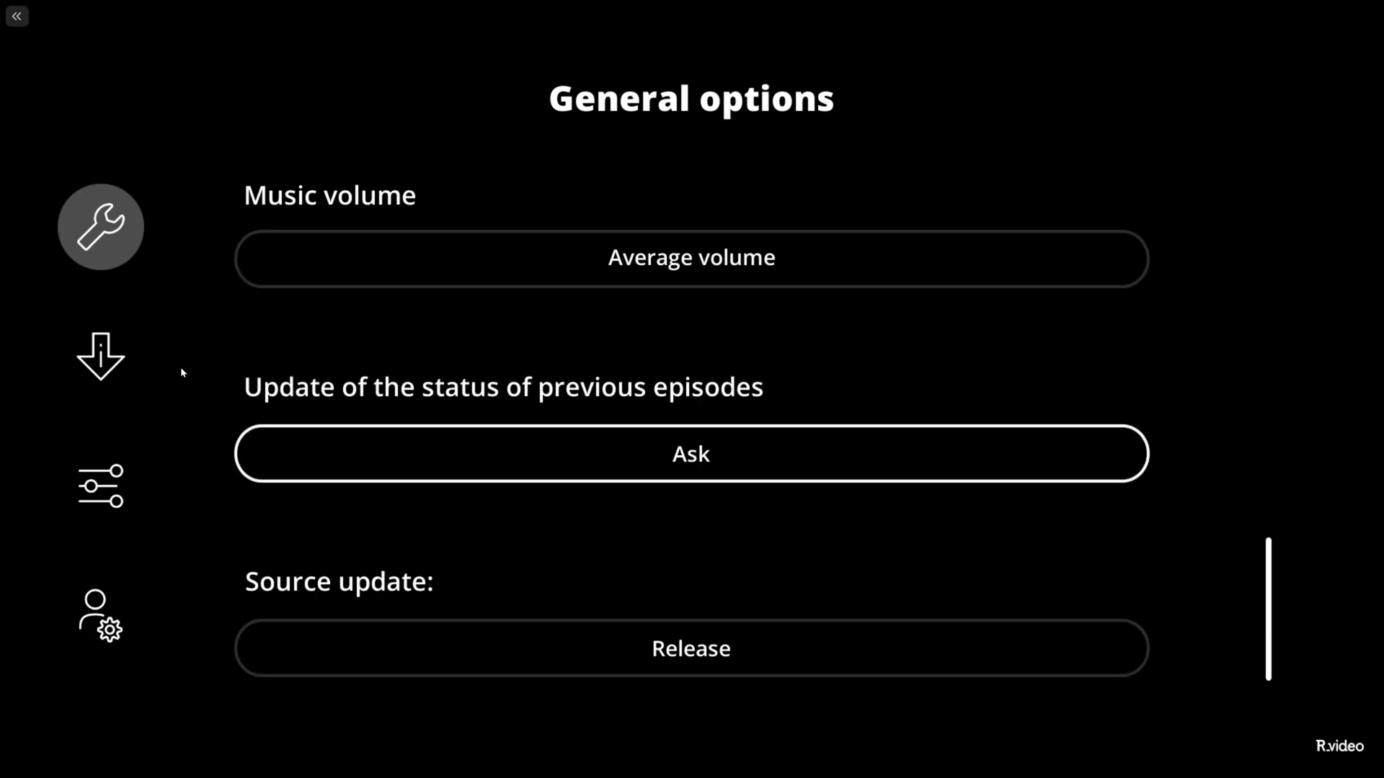
left_click(126, 374)
scroll(544, 422, "down", 3)
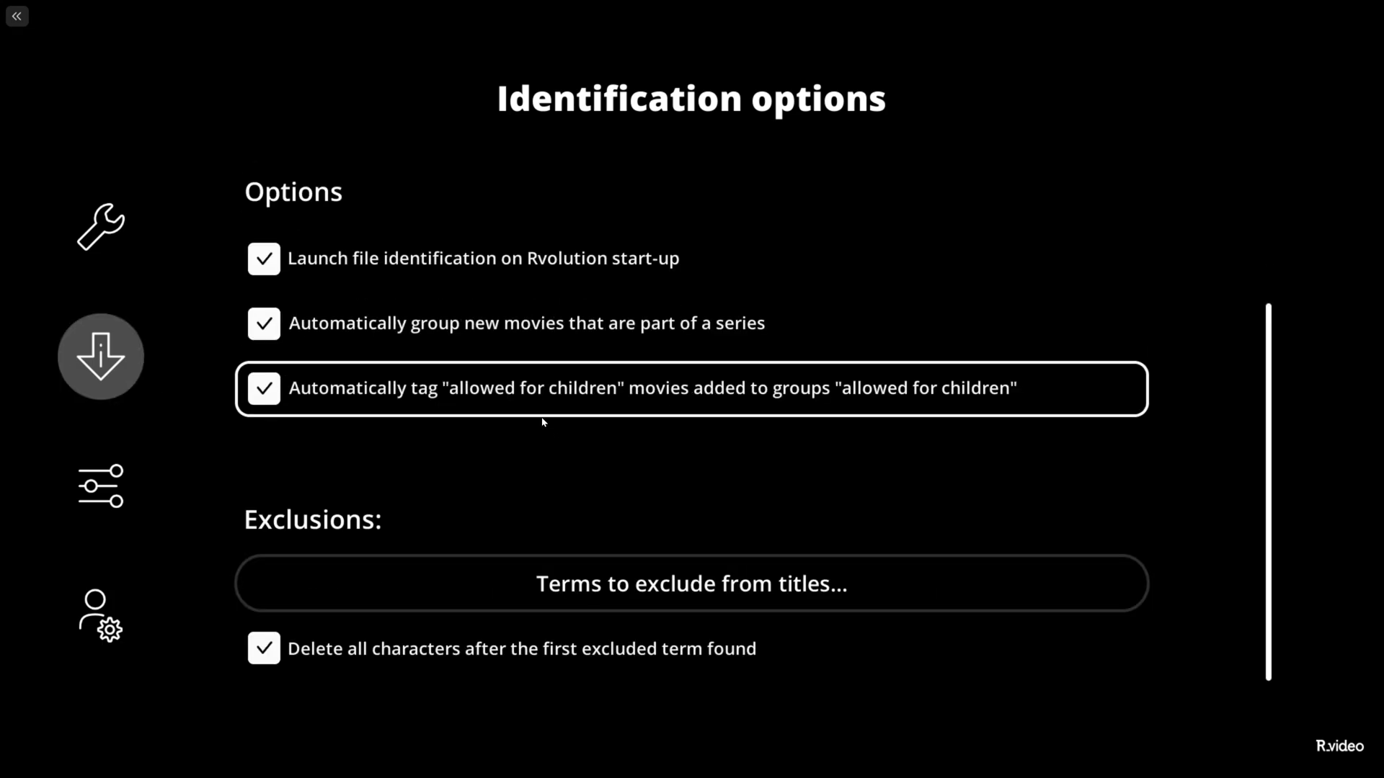
left_click(101, 487)
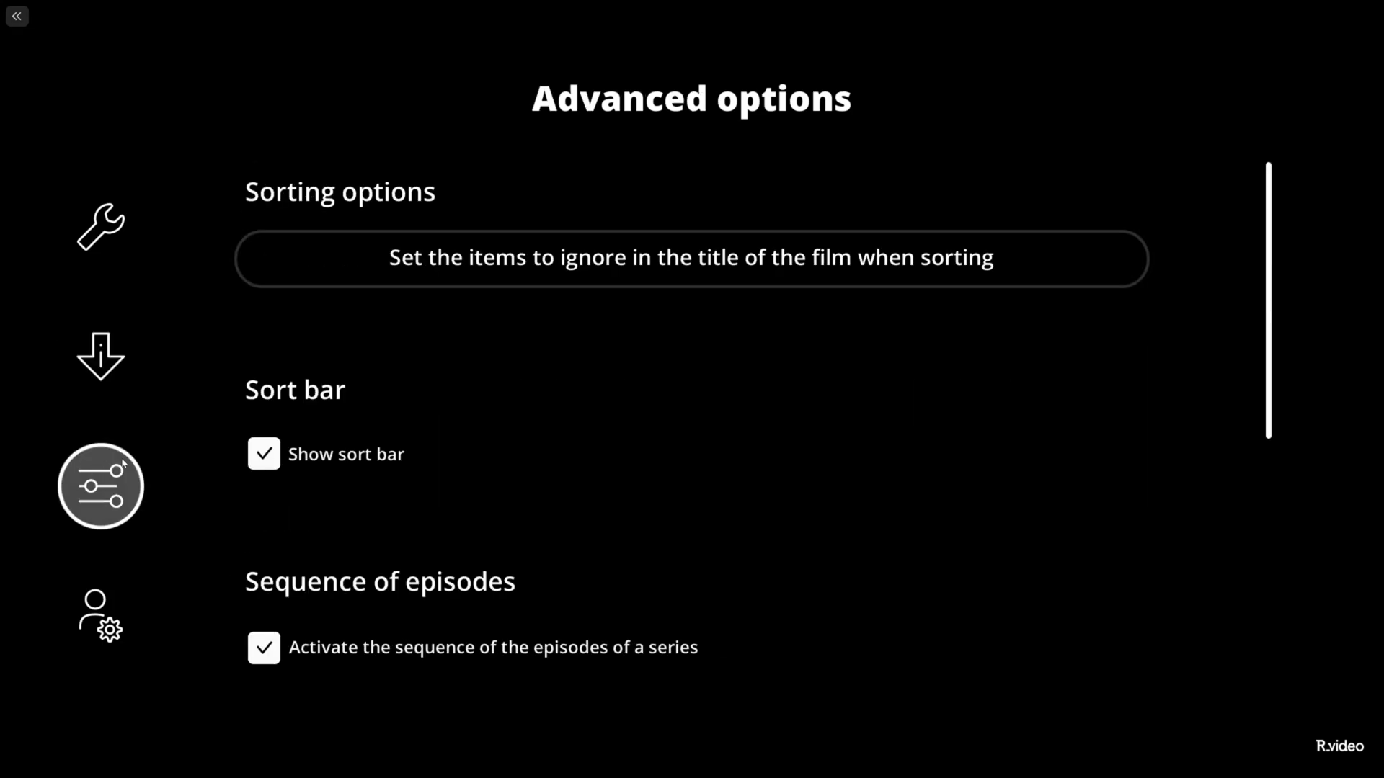
scroll(448, 489, "down", 7)
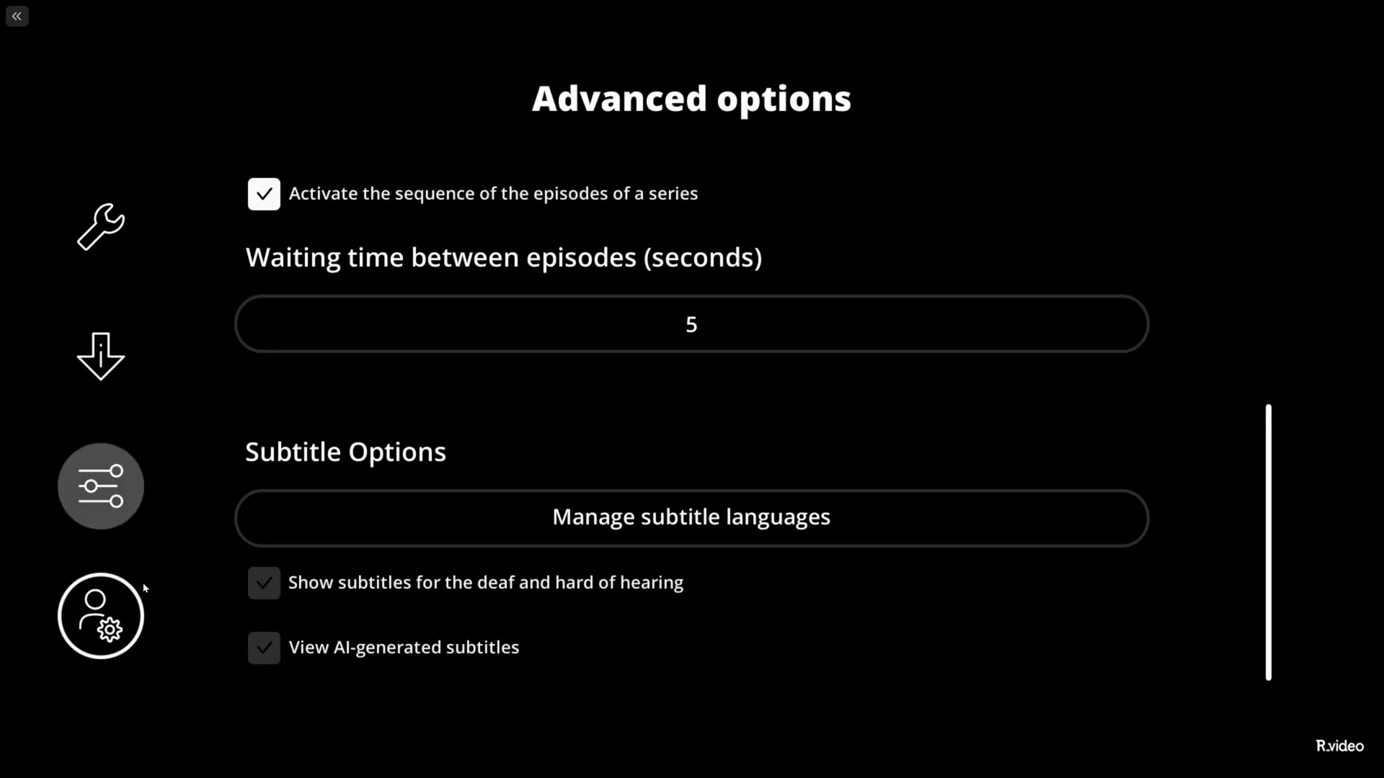
left_click(116, 610)
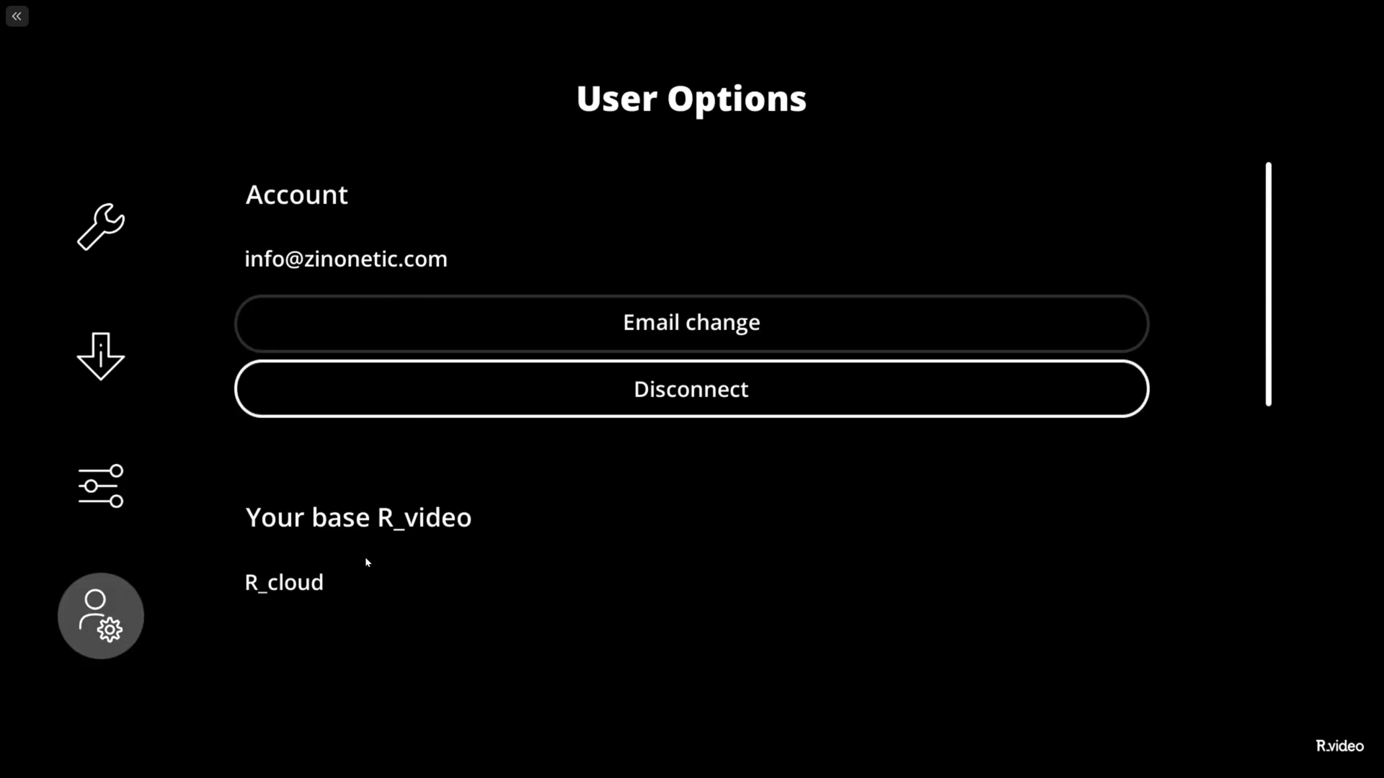
scroll(429, 452, "down", 5)
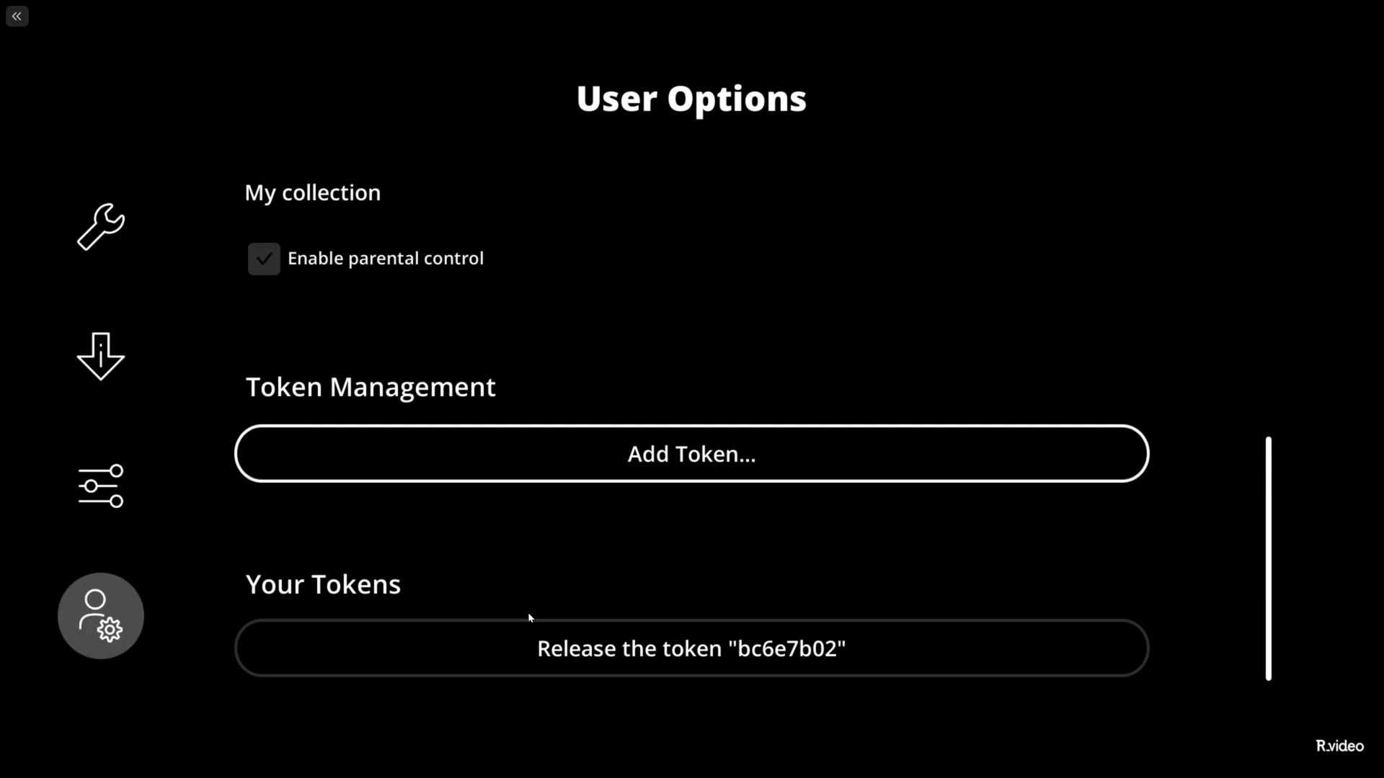
scroll(757, 587, "up", 5)
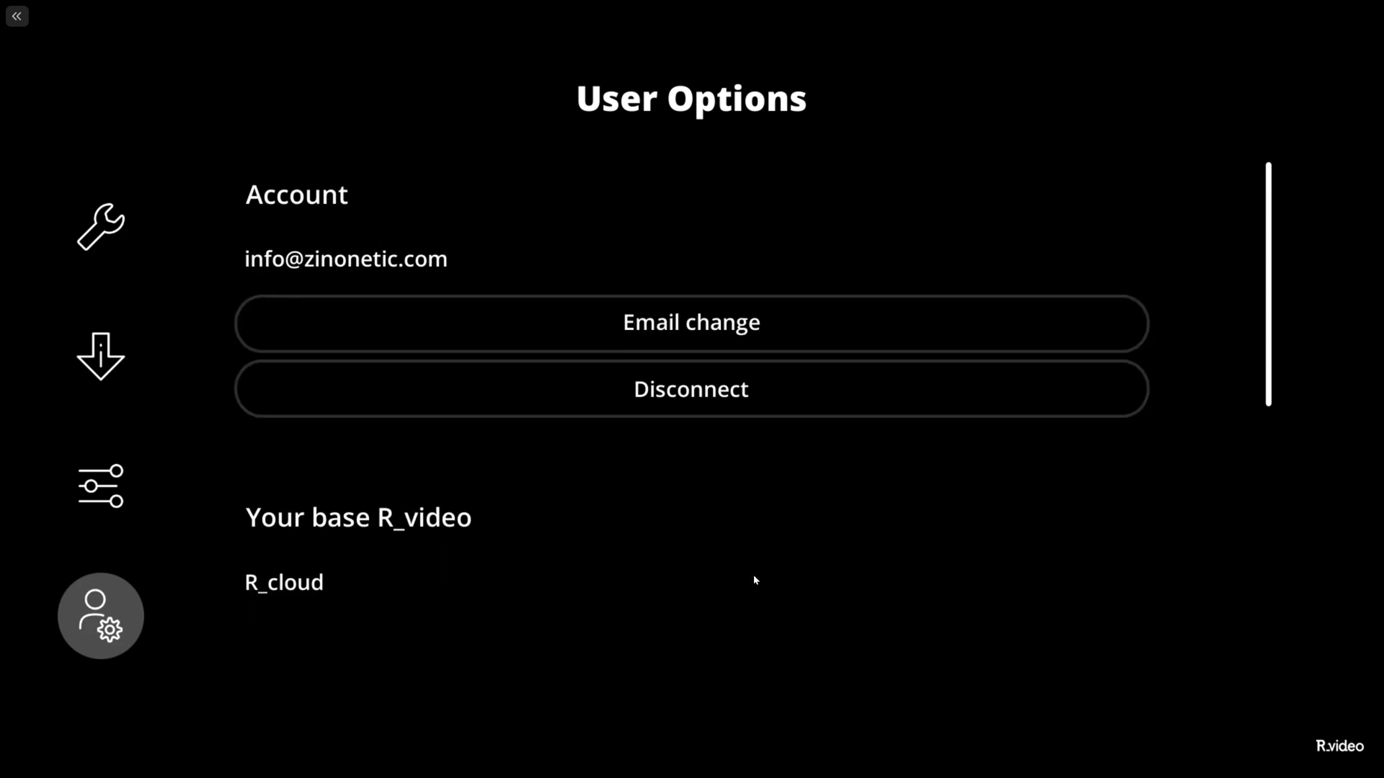
scroll(753, 579, "down", 4)
scroll(752, 574, "up", 2)
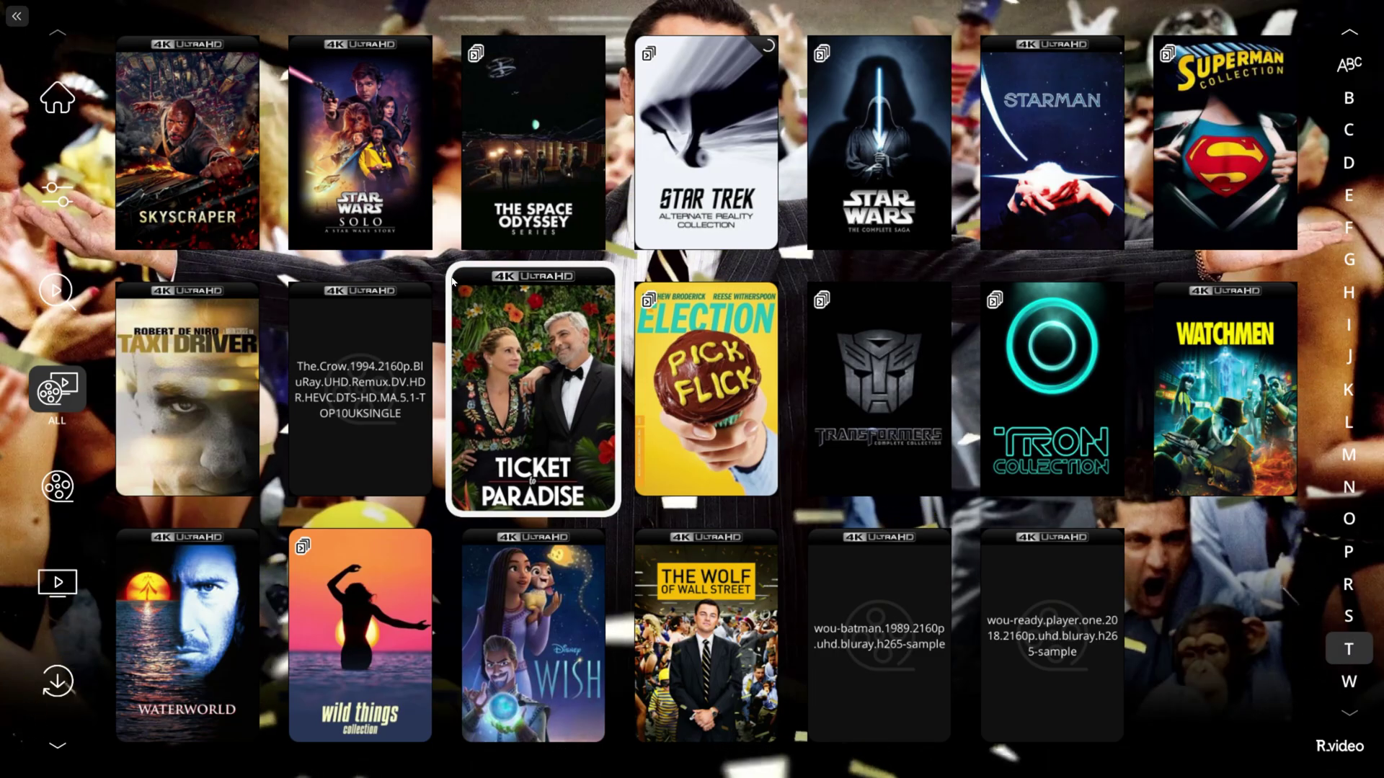
Step: Bring up the collection options overlay and cycle its pages back to Collection
right_click(452, 281)
left_click(349, 238)
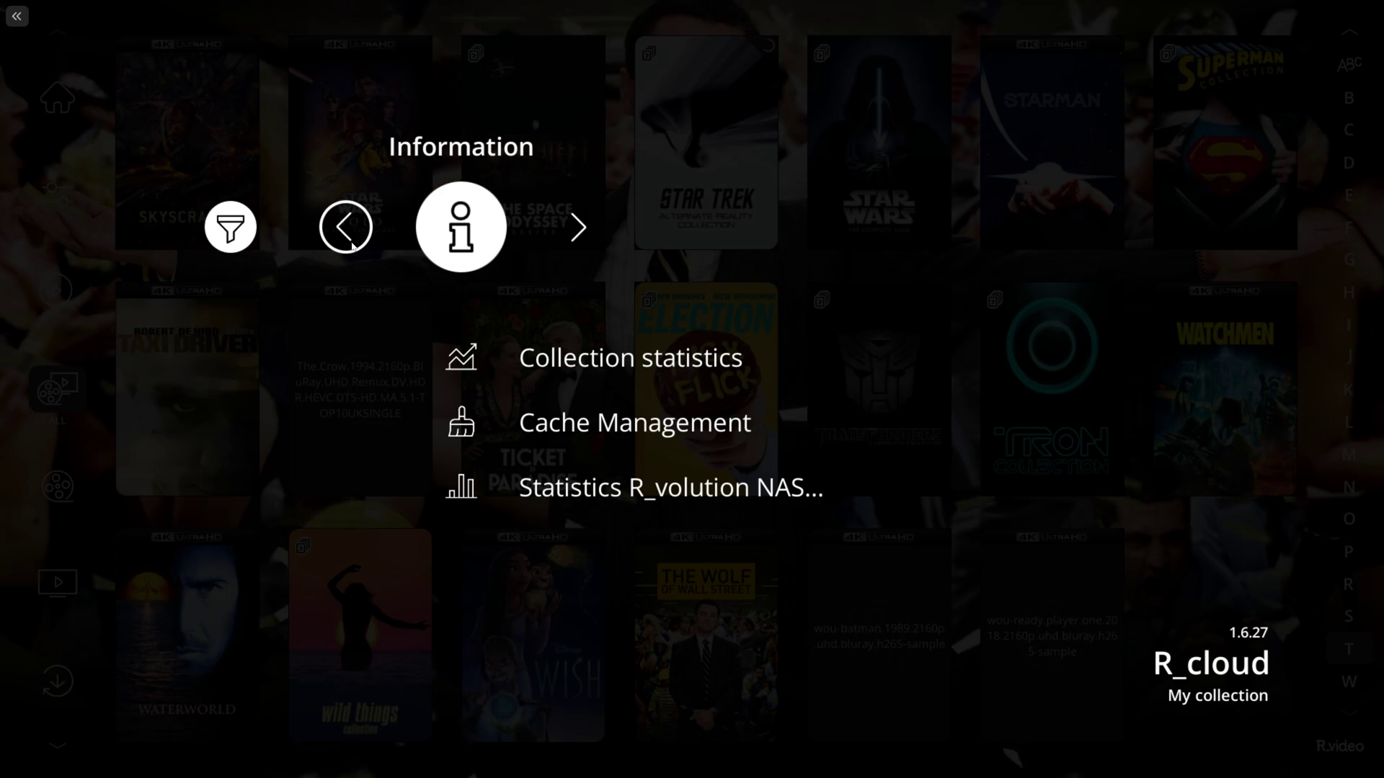
left_click(346, 228)
left_click(346, 228)
left_click(346, 228)
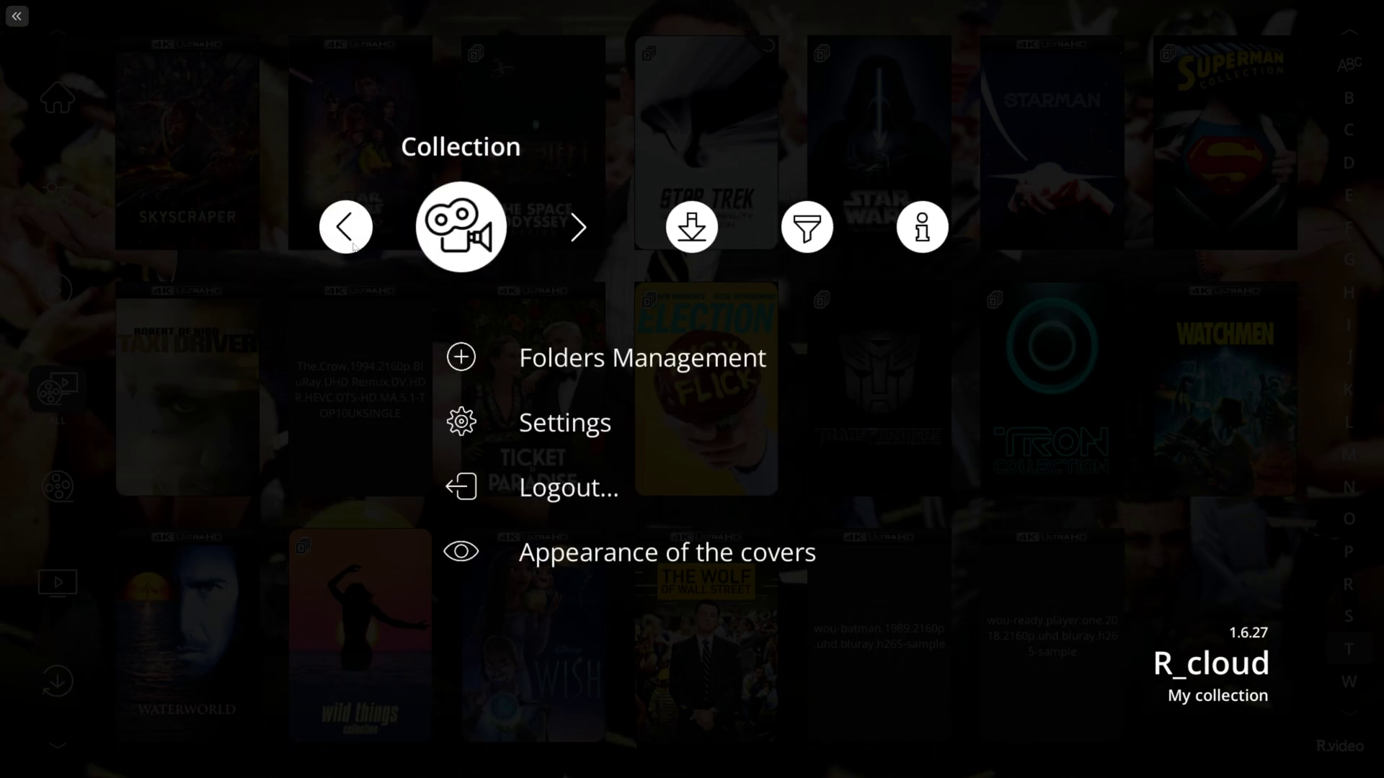
left_click(353, 245)
left_click(353, 245)
left_click(355, 245)
left_click(356, 245)
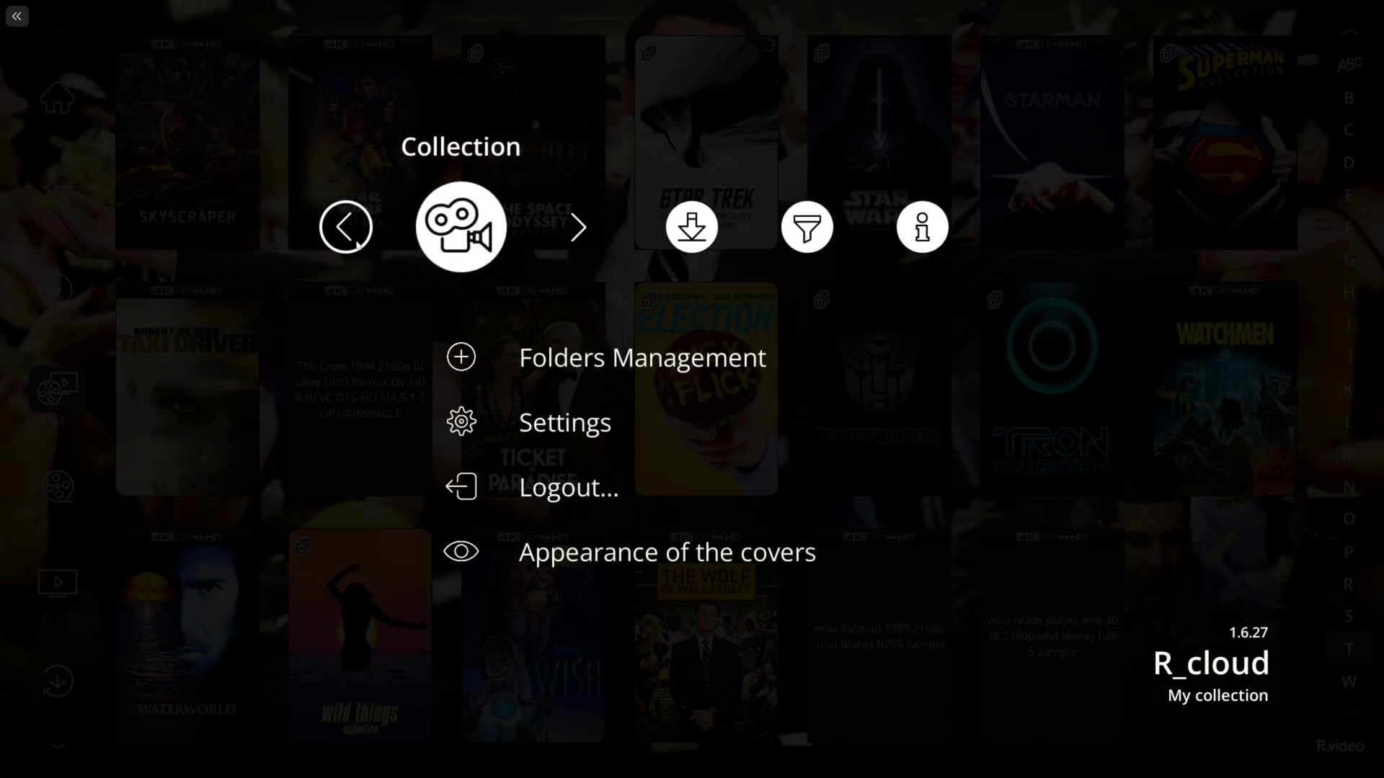
Step: In cover appearance, enable the 4K top banner, keeping the children's icon and viewing status badge
left_click(567, 571)
left_click(734, 385)
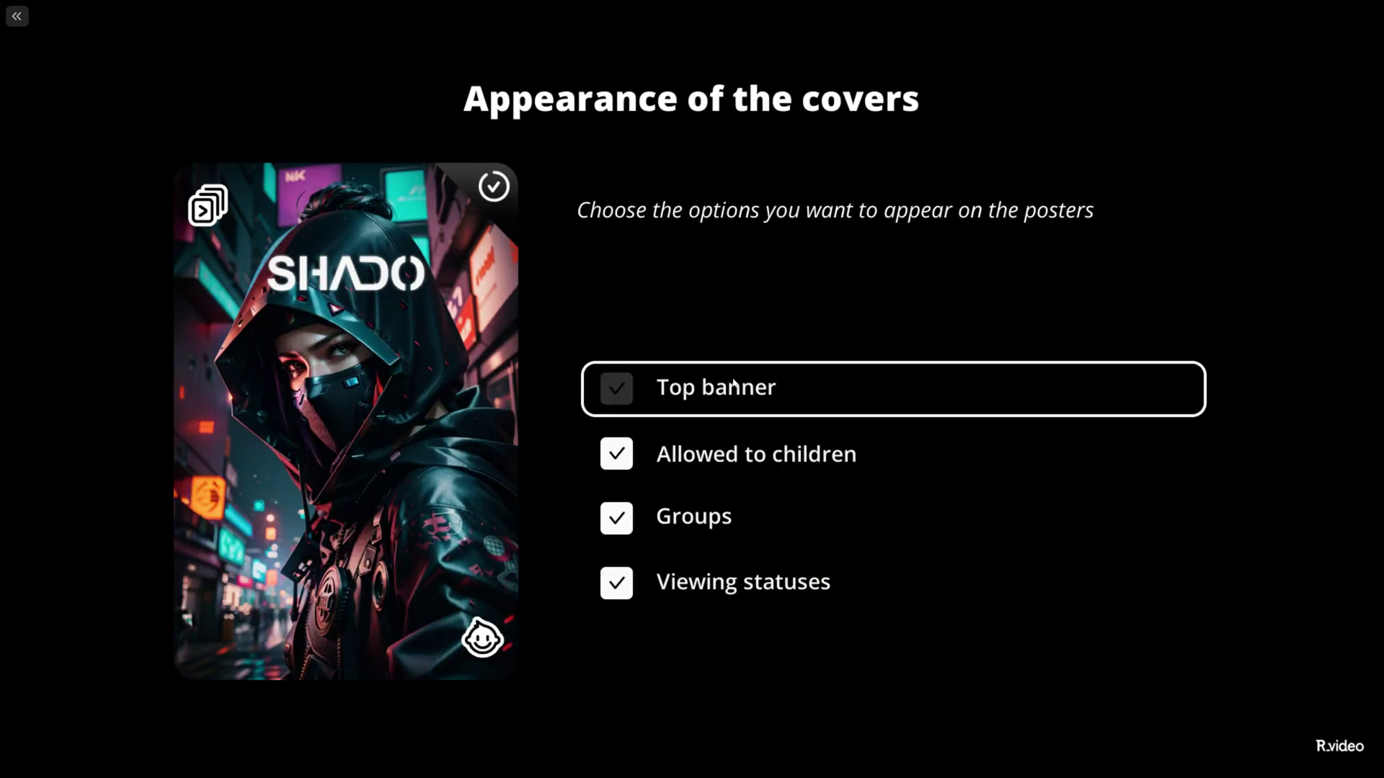
left_click(733, 386)
left_click(734, 386)
left_click(750, 452)
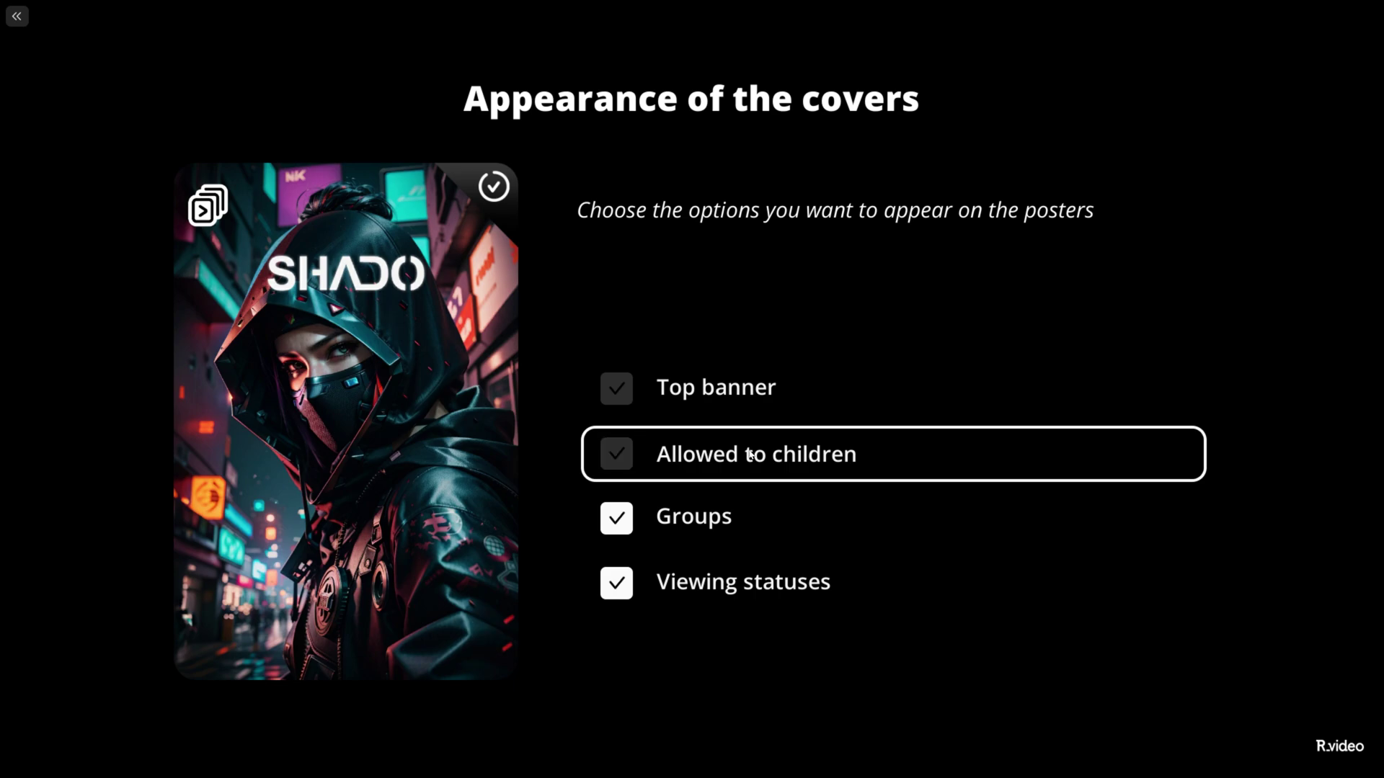
left_click(706, 507)
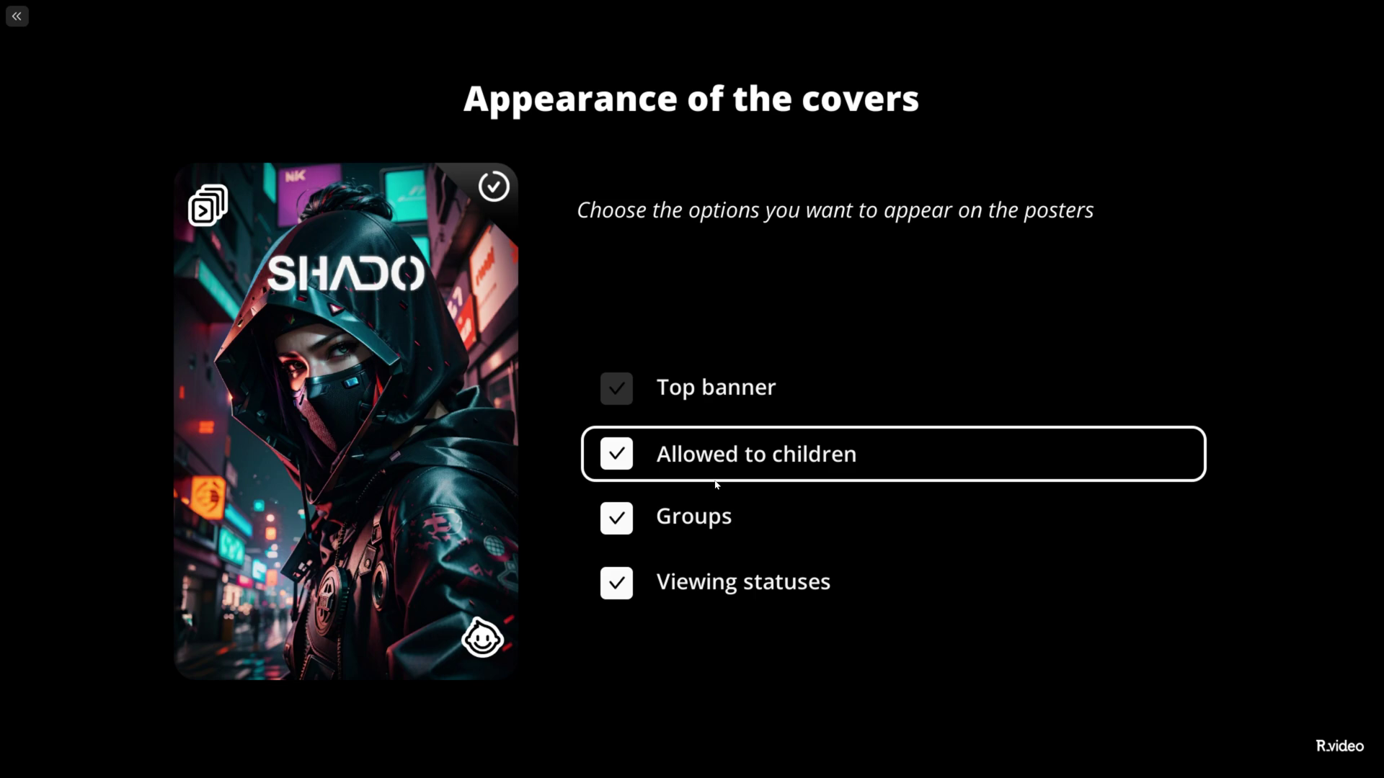
left_click(712, 581)
left_click(656, 414)
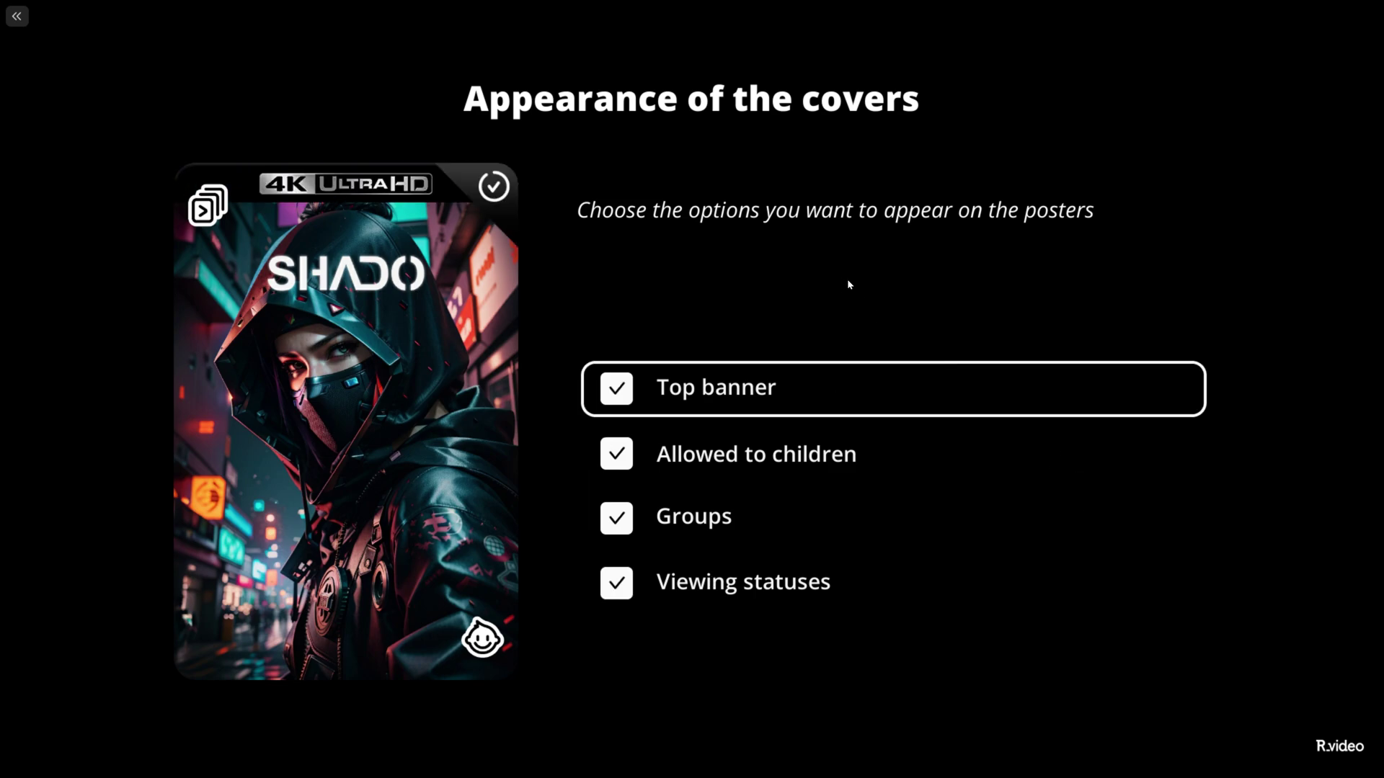
left_click(16, 17)
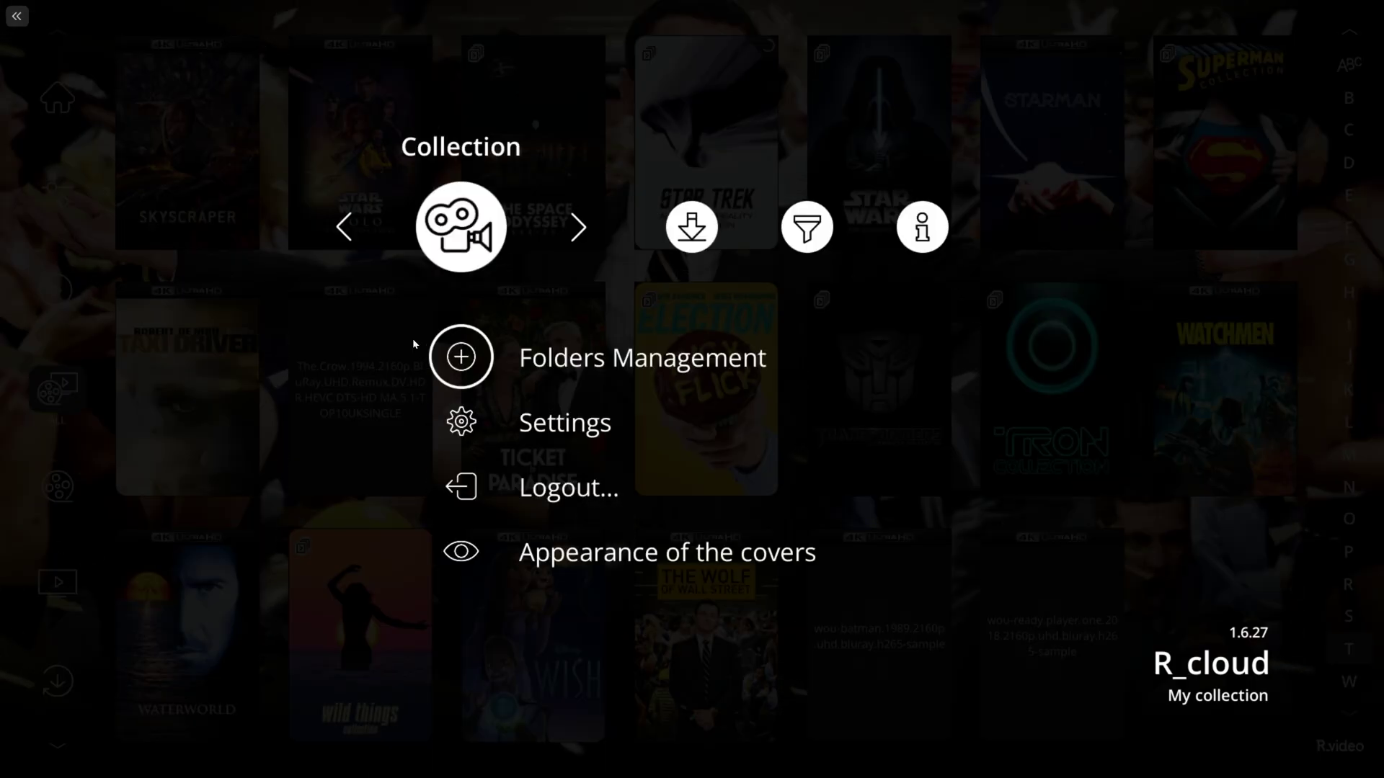
Step: From the Identification page, list the 29 files to identify and play Matrix Reloaded in VLC
left_click(354, 229)
left_click(381, 232)
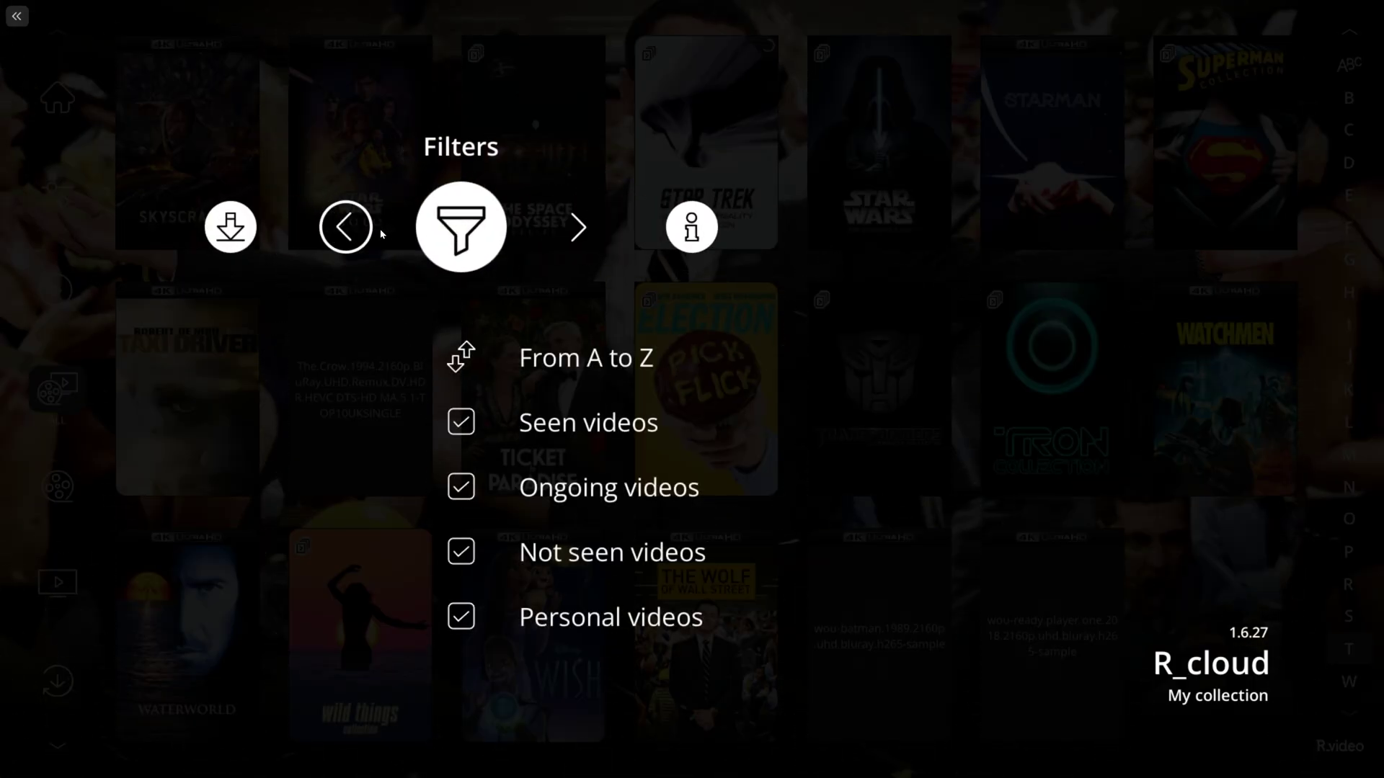
left_click(380, 232)
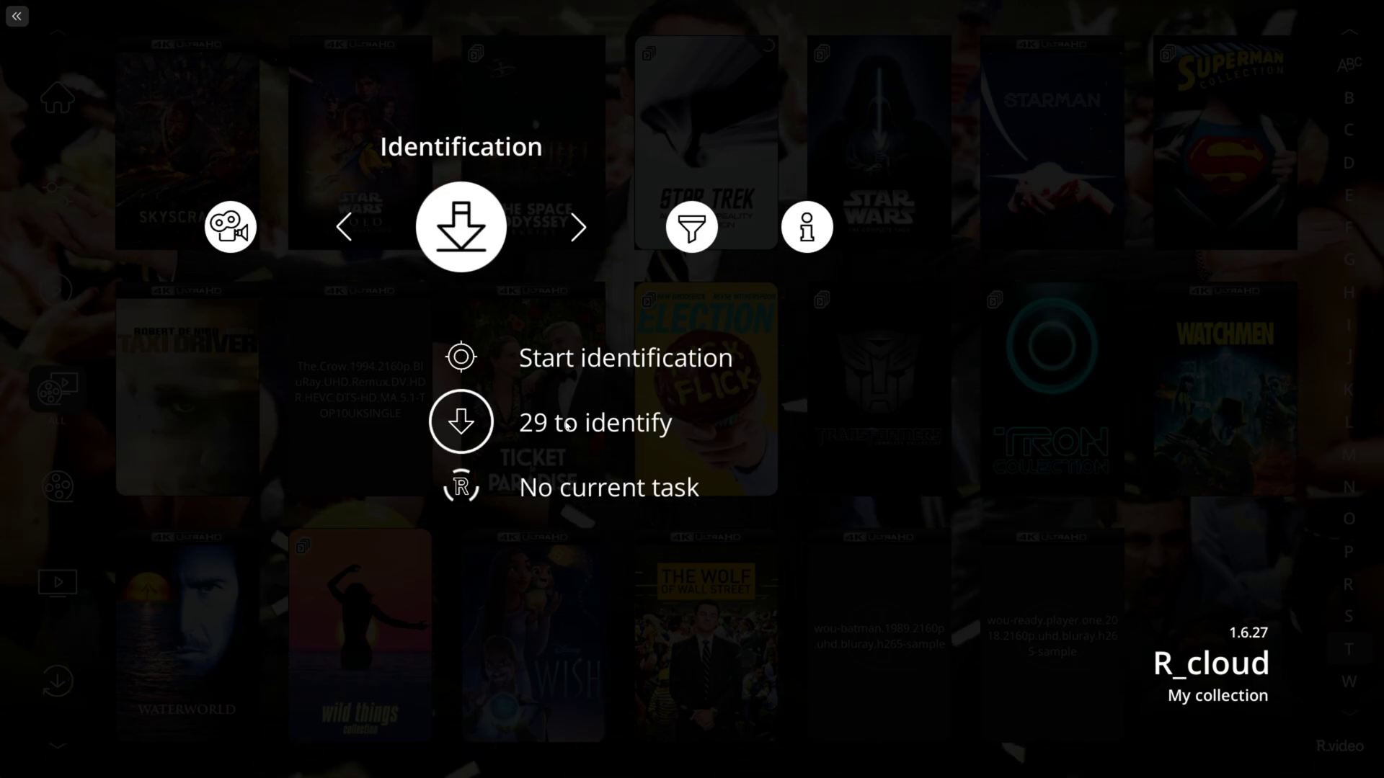
left_click(569, 424)
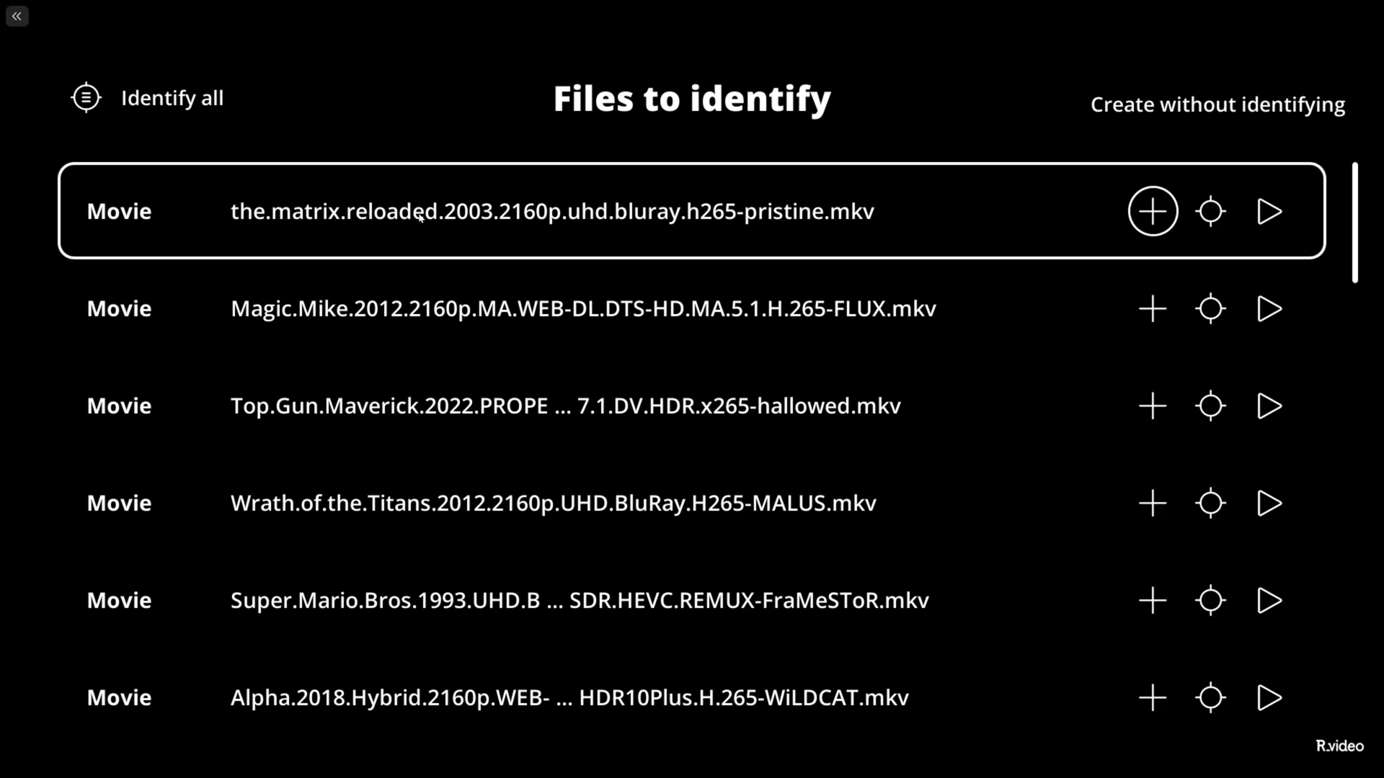
left_click(1289, 218)
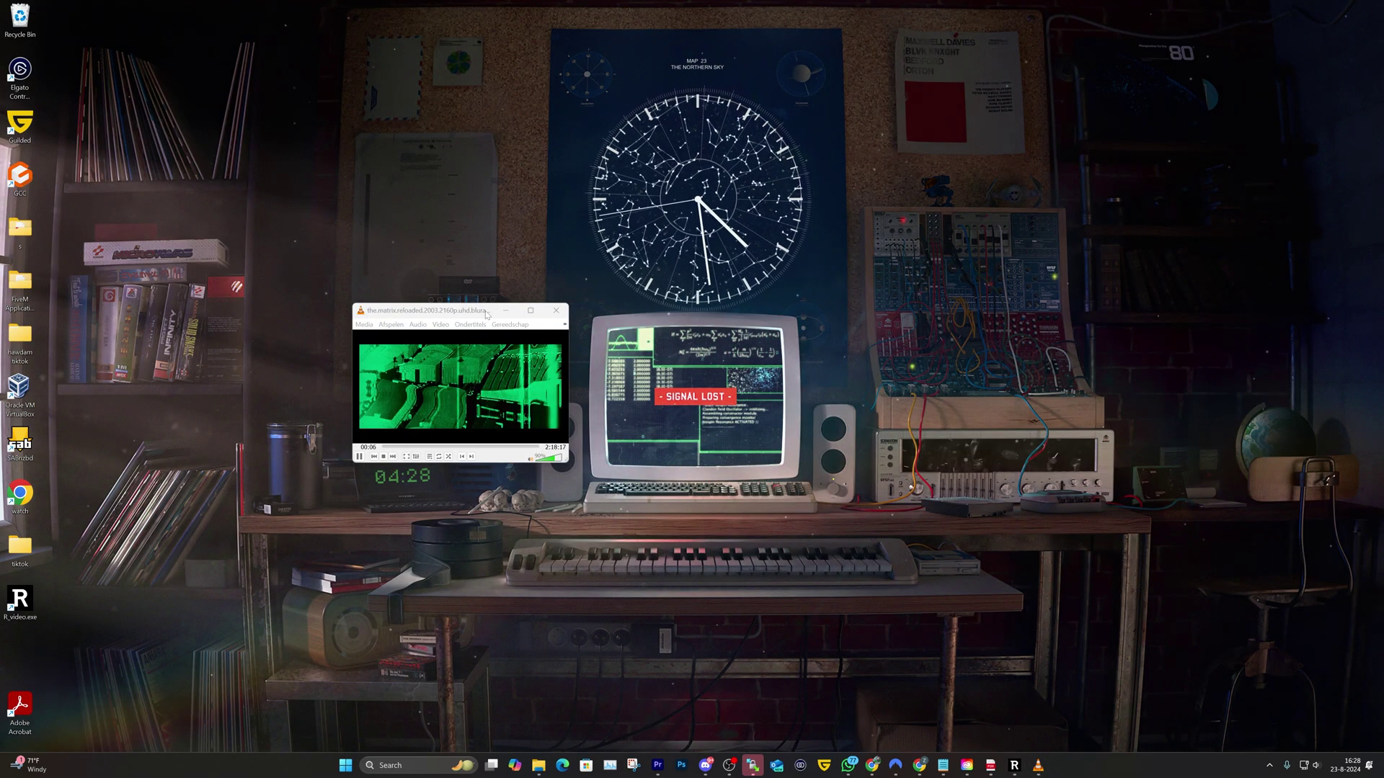
Step: Close the VLC preview and start identifying the Matrix Reloaded file
left_click(557, 308)
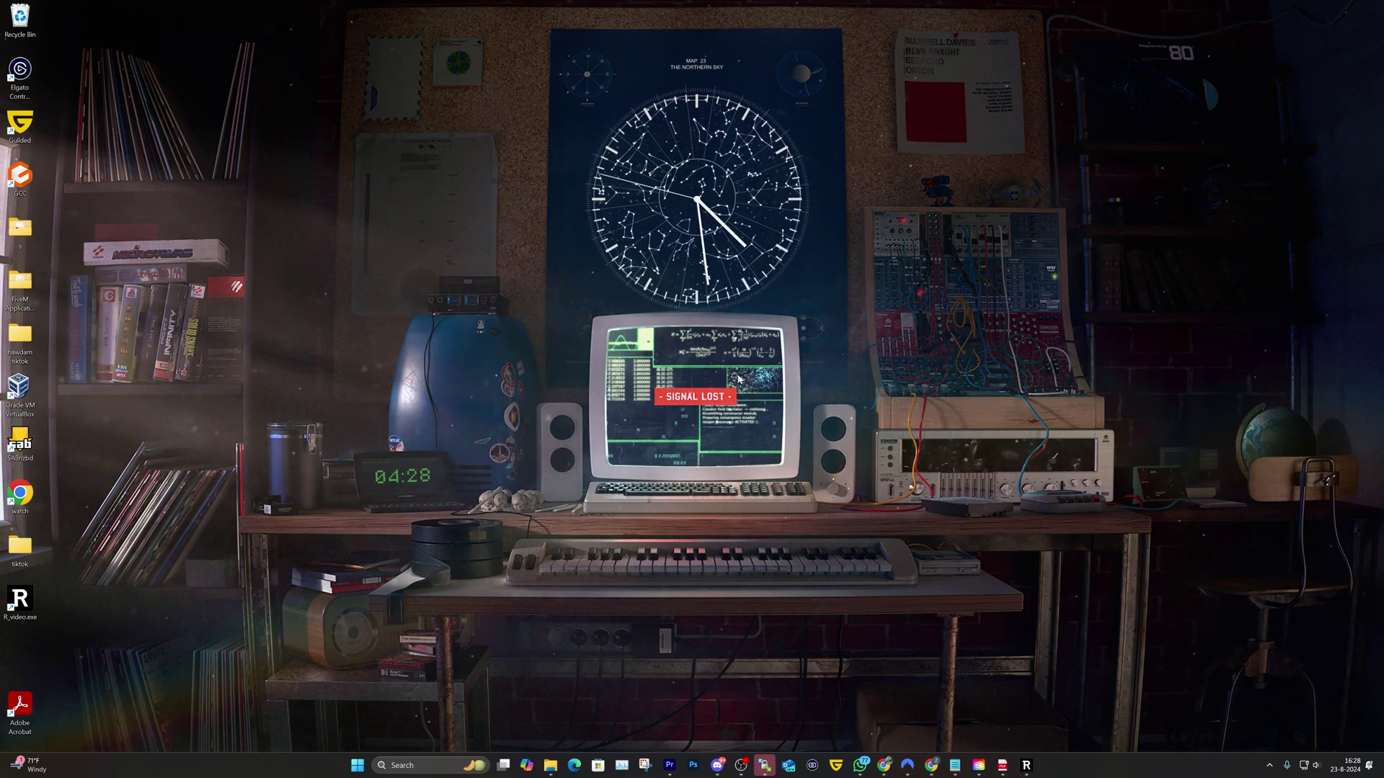
left_click(1026, 766)
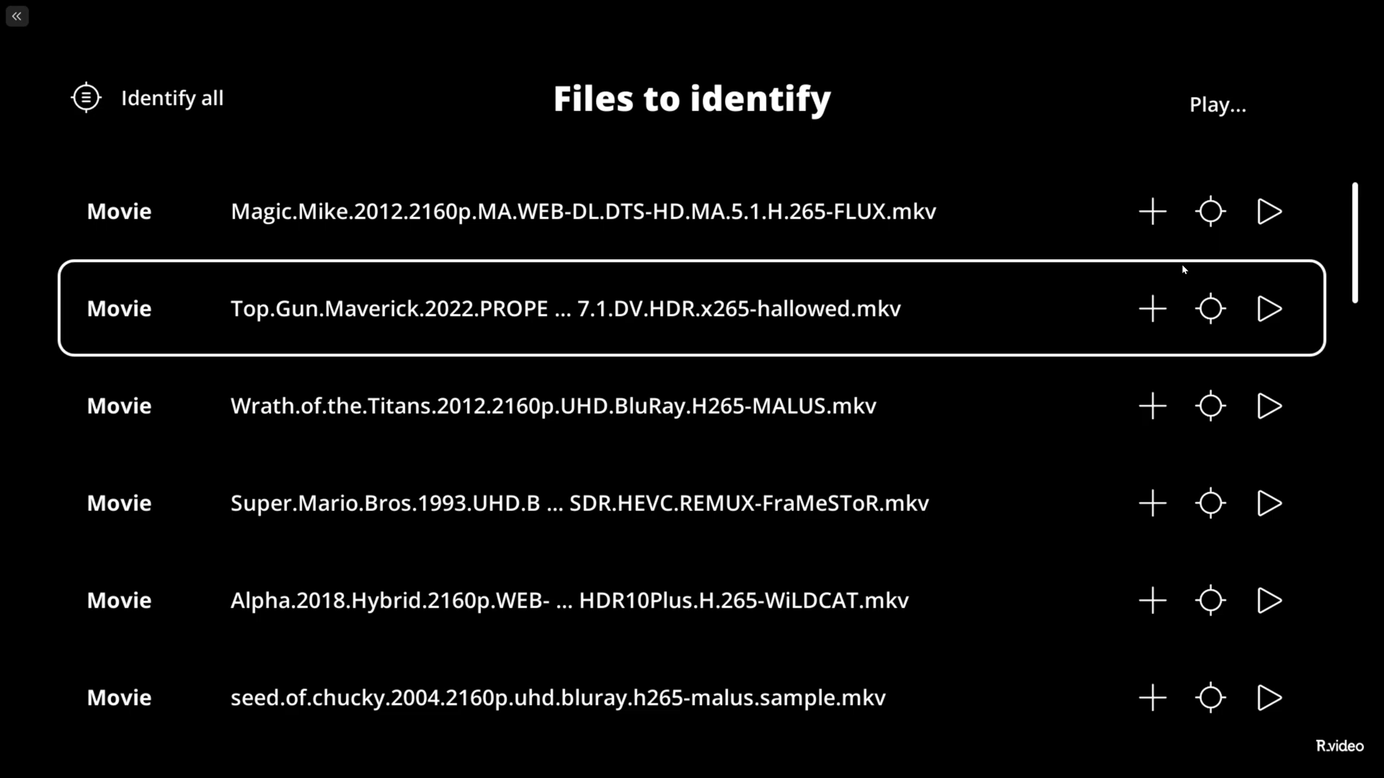
left_click(1211, 214)
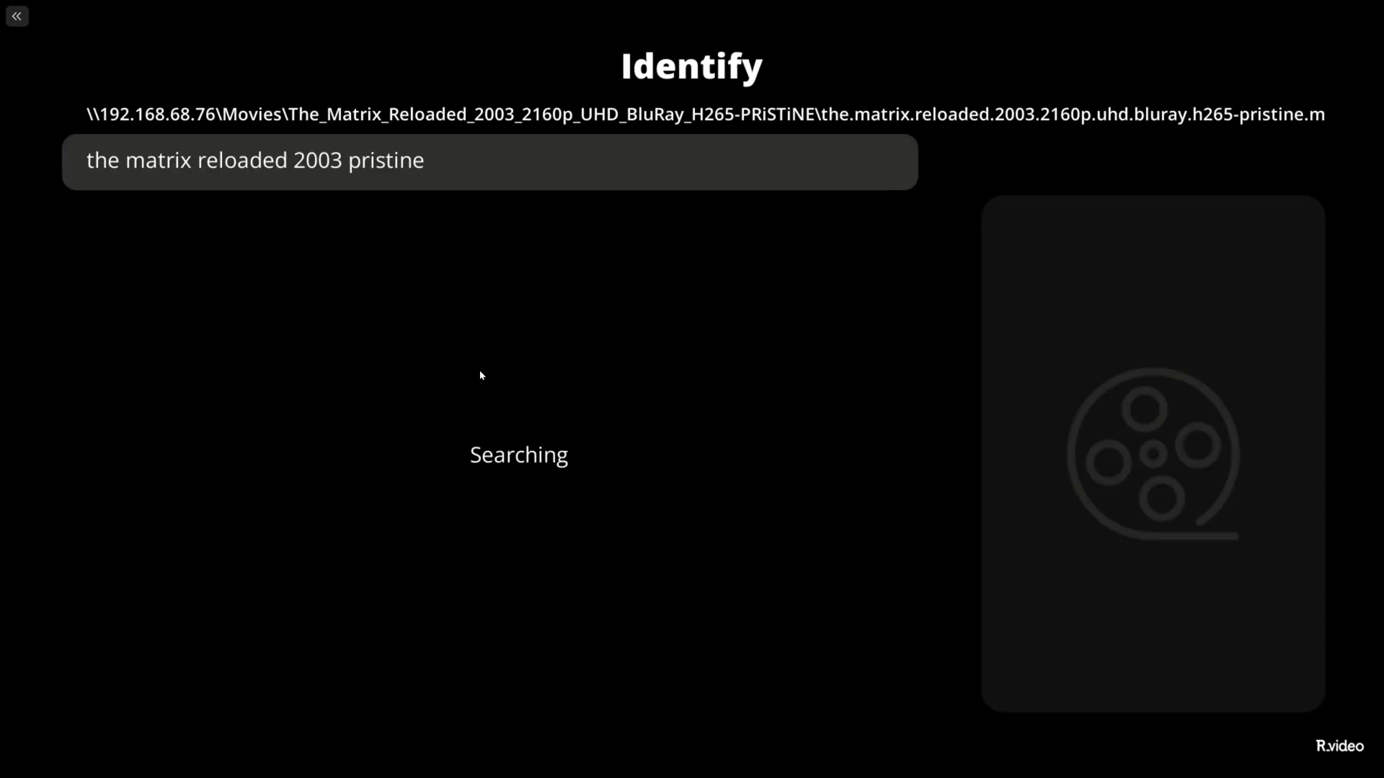
Step: Trim the search to 'the matrix reloaded' and pick The Matrix Reloaded (2003) as the match
left_click(435, 159)
left_click(426, 151)
key("BackSpace")
key("BackSpace")
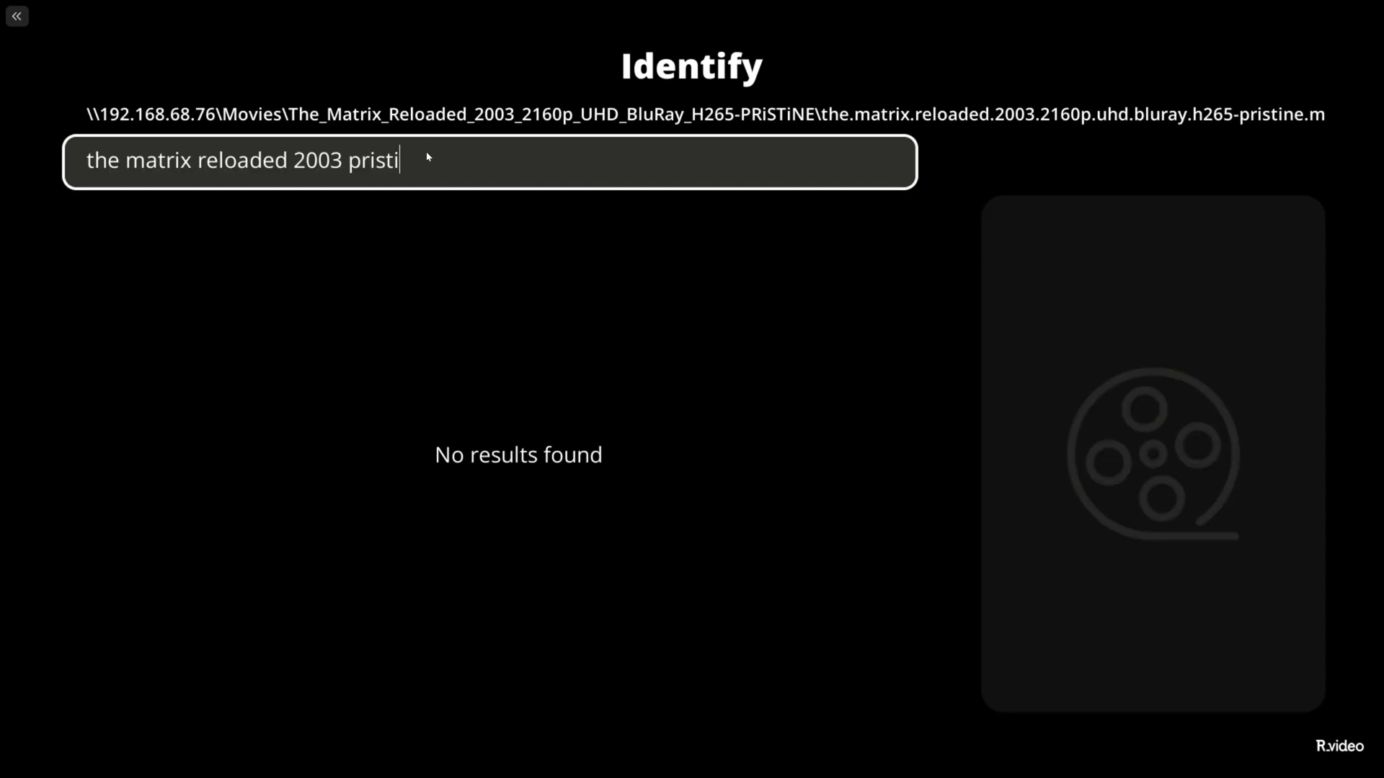
key("BackSpace")
key("BackSpace")
triple_click(348, 163)
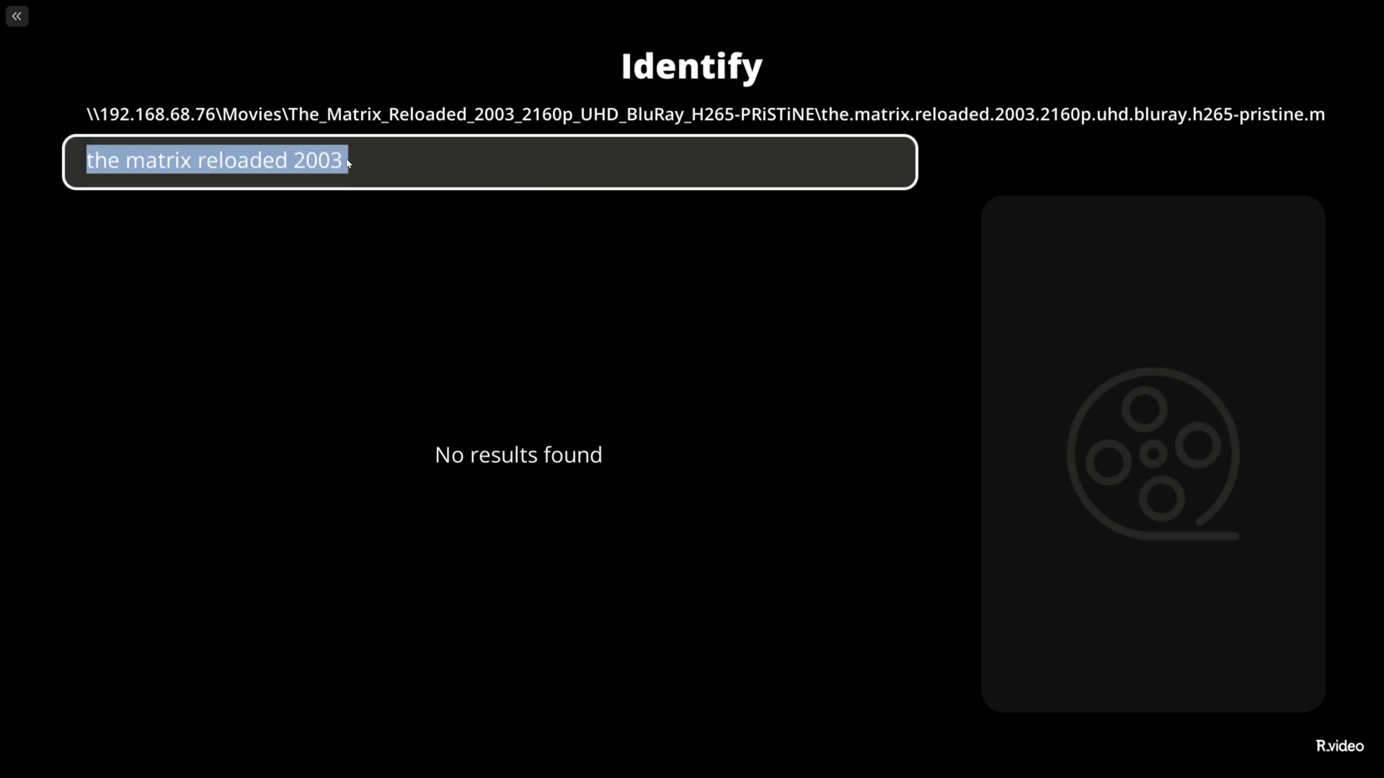
left_click(348, 163)
key("BackSpace")
key("BackSpace")
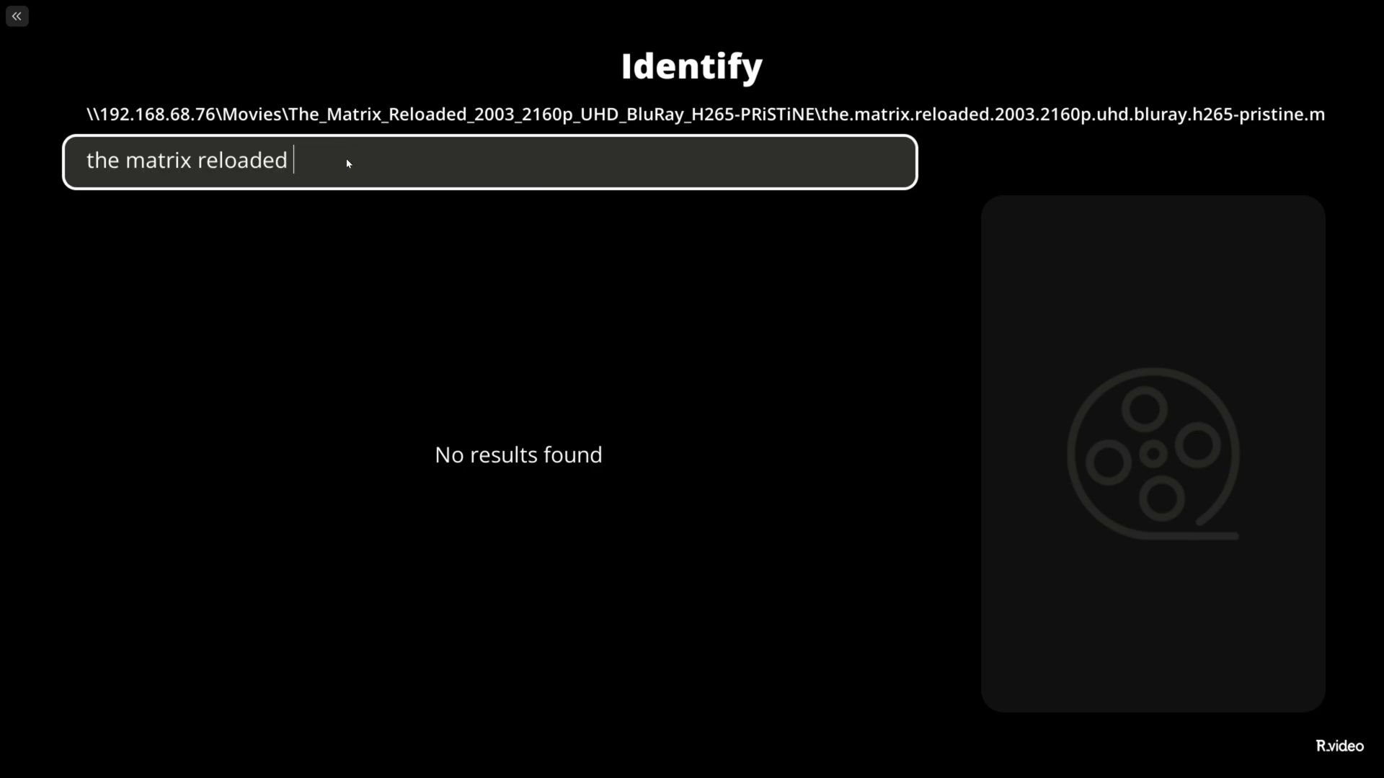
key("Return")
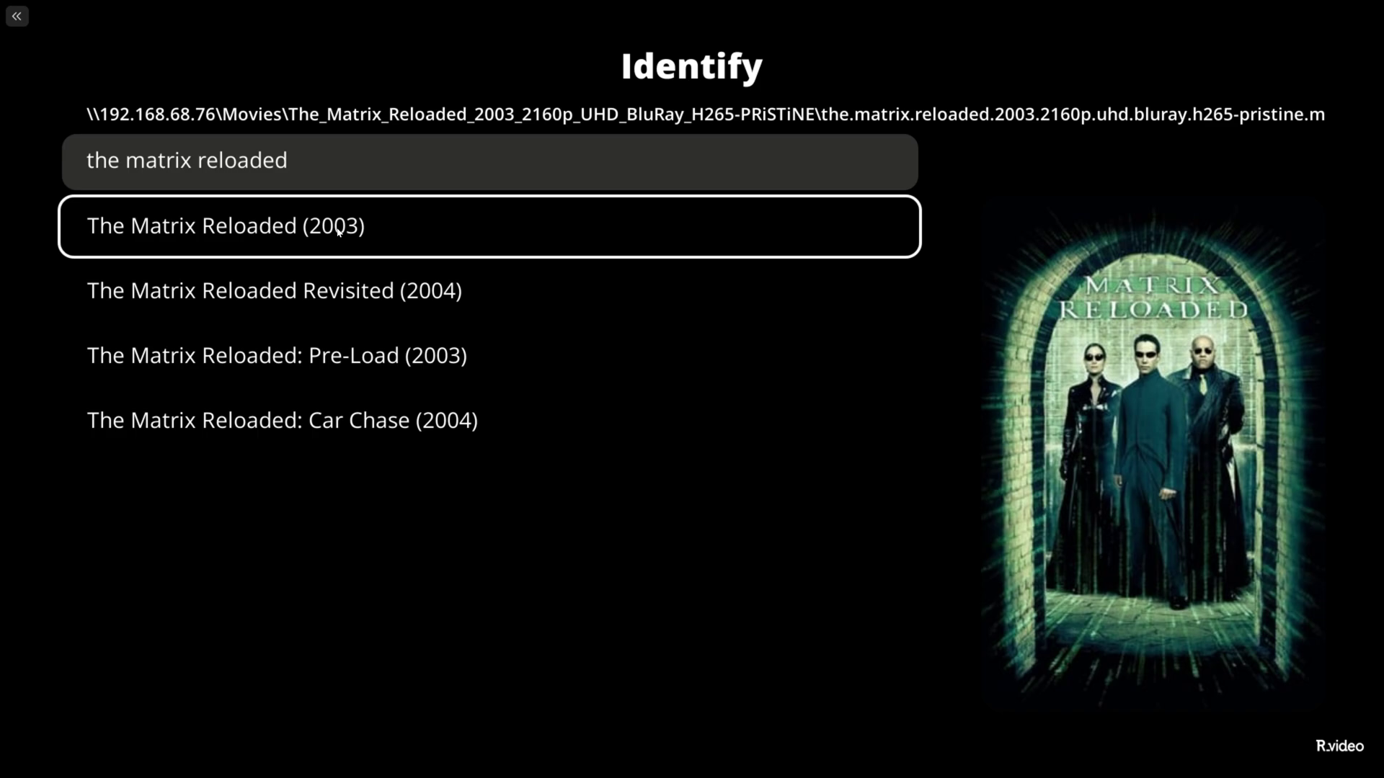
left_click(338, 229)
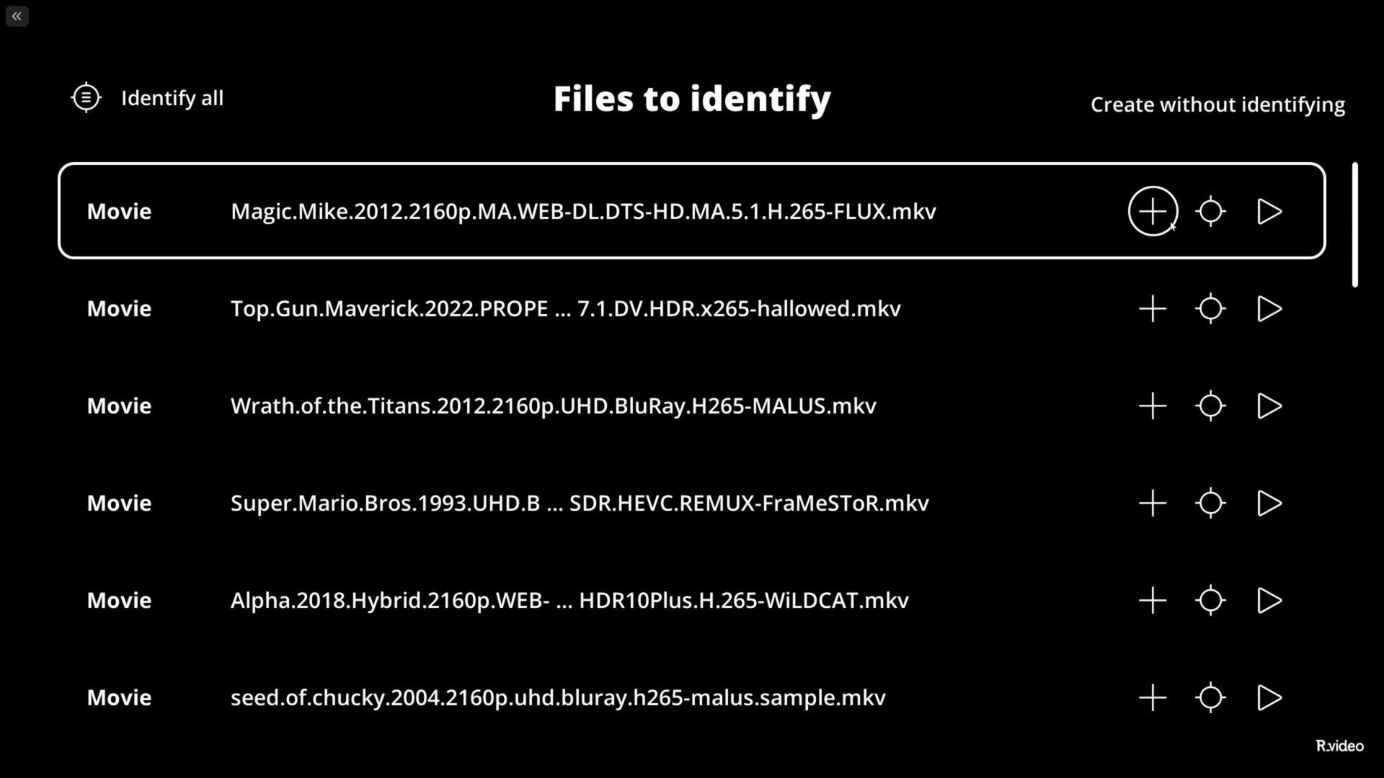
Step: Start identifying the Magic Mike file and delete the release tags from its search query
left_click(1203, 225)
key("ctrl+a")
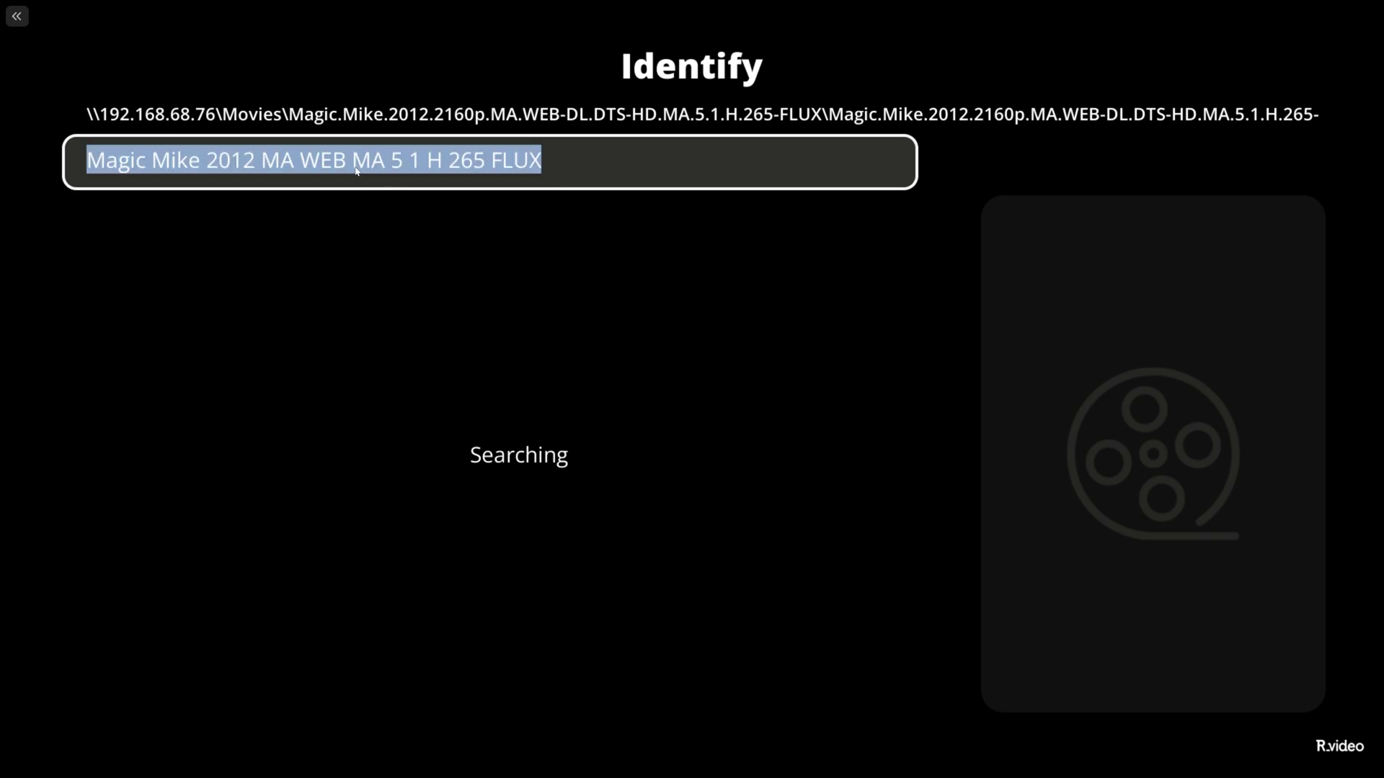
key("Home")
key("ctrl+Right")
key("ctrl+Right")
key("ctrl+Right")
key("shift+End")
key("BackSpace")
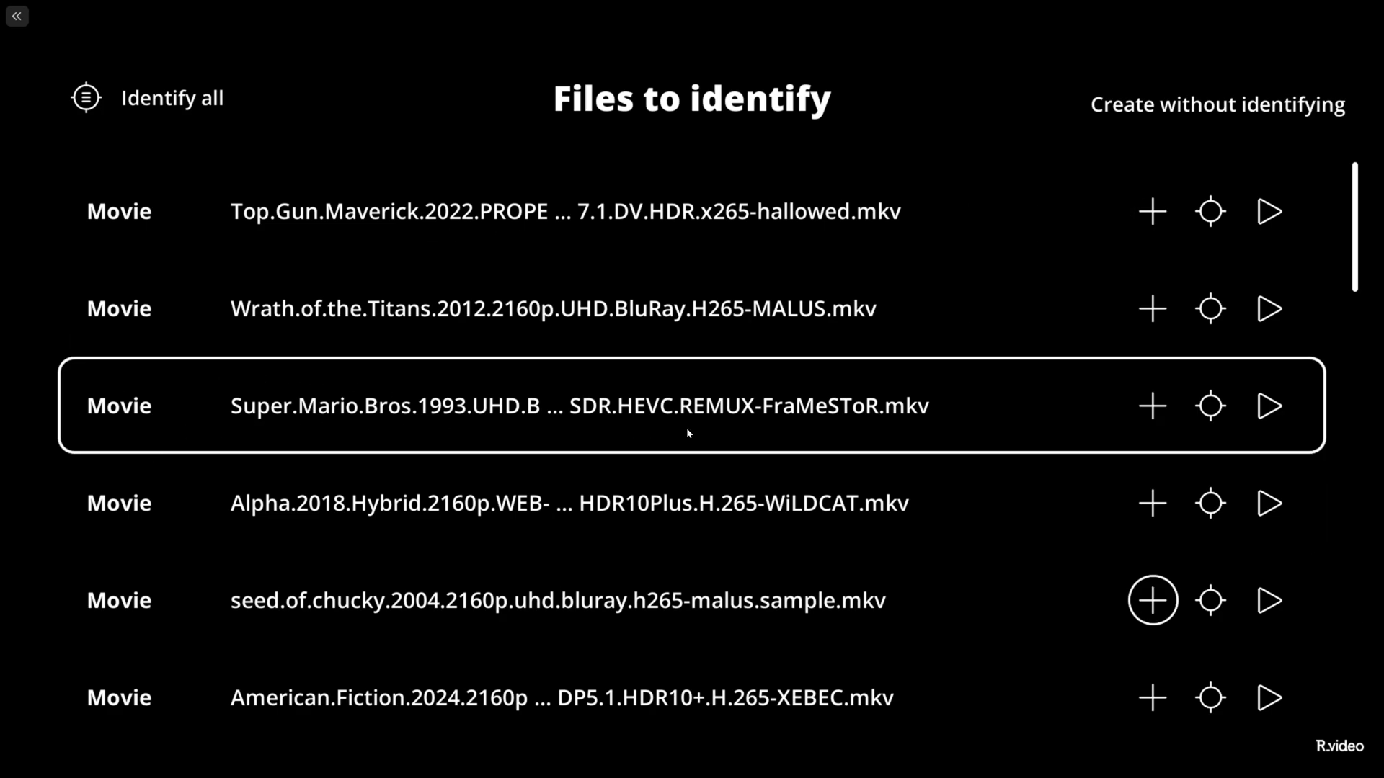
Step: Adjust the Super Mario Bros file's search title and match it to Super Mario Bros. (1993)
left_click(1210, 405)
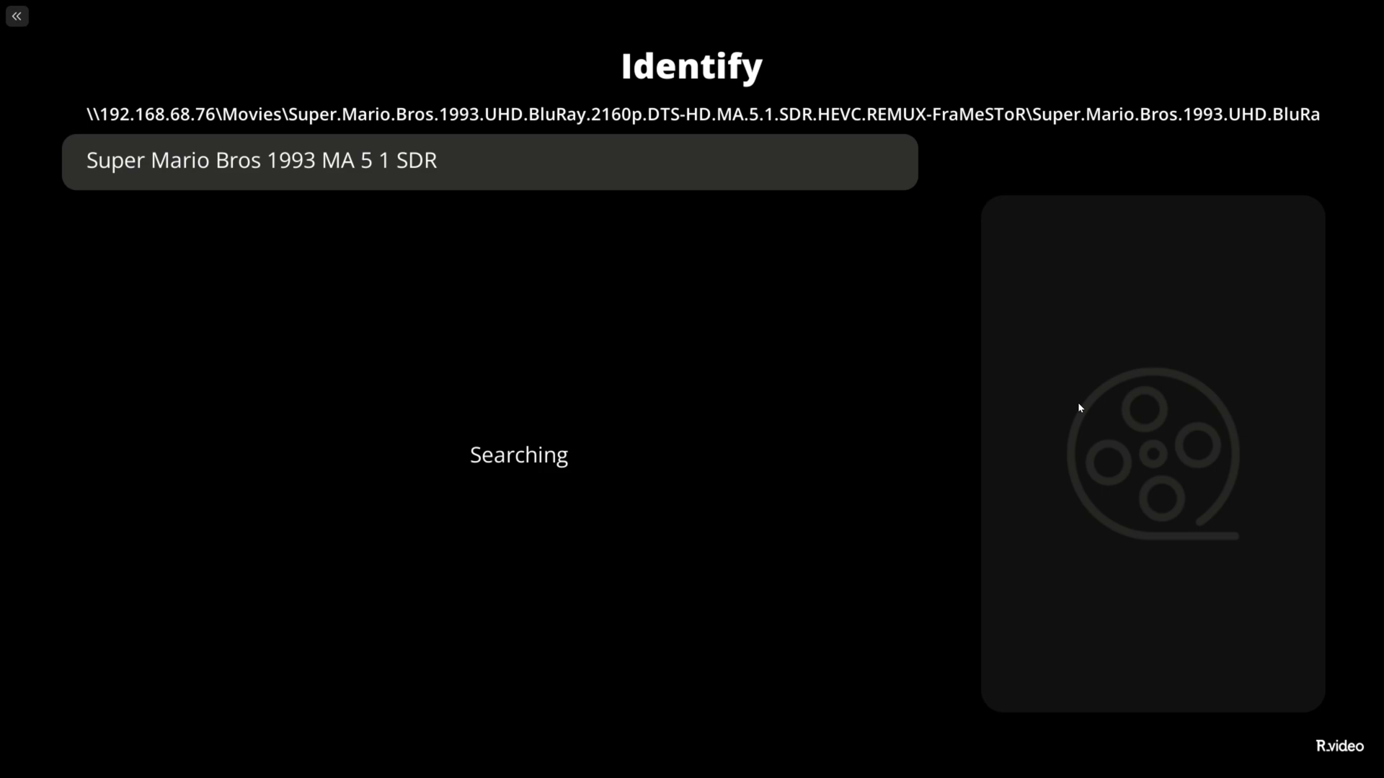
left_click(312, 160)
left_click(312, 160)
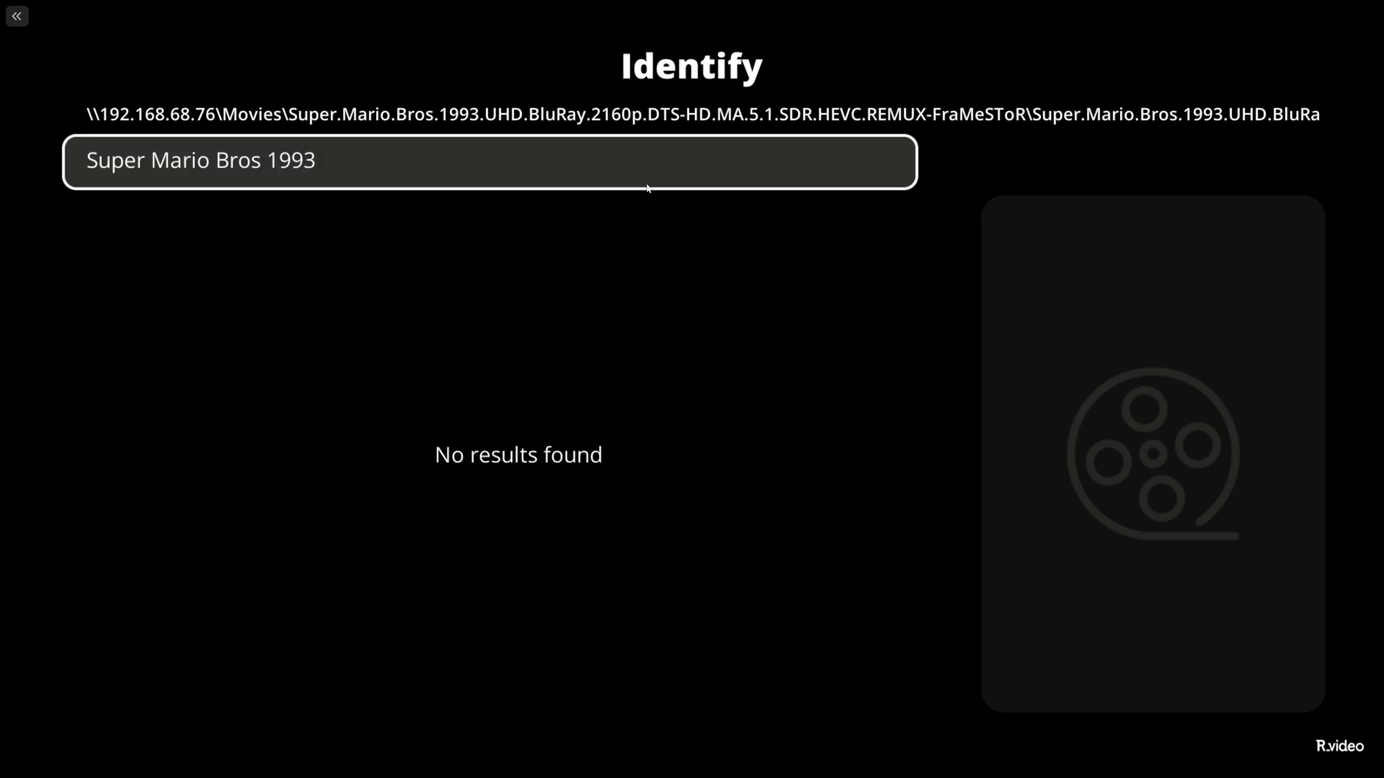
left_click(263, 161)
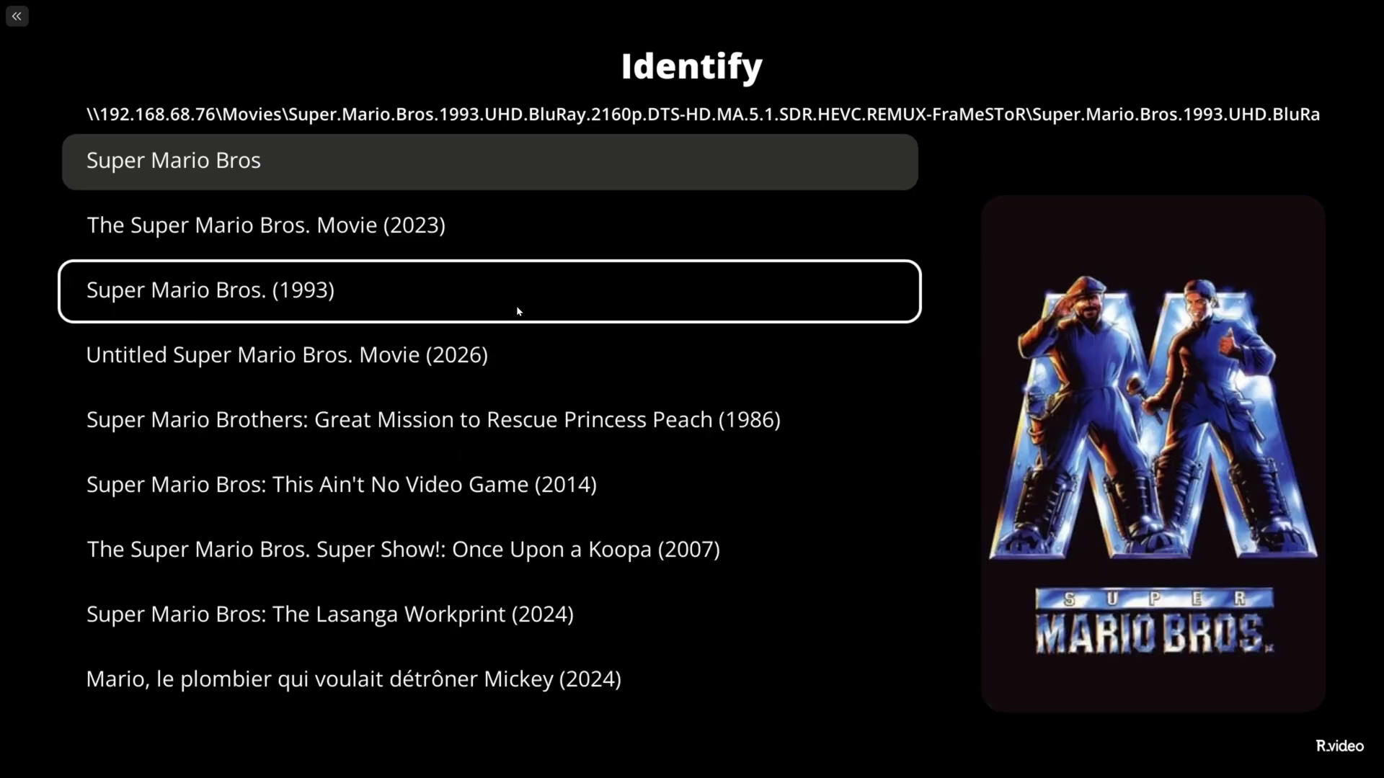
left_click(278, 301)
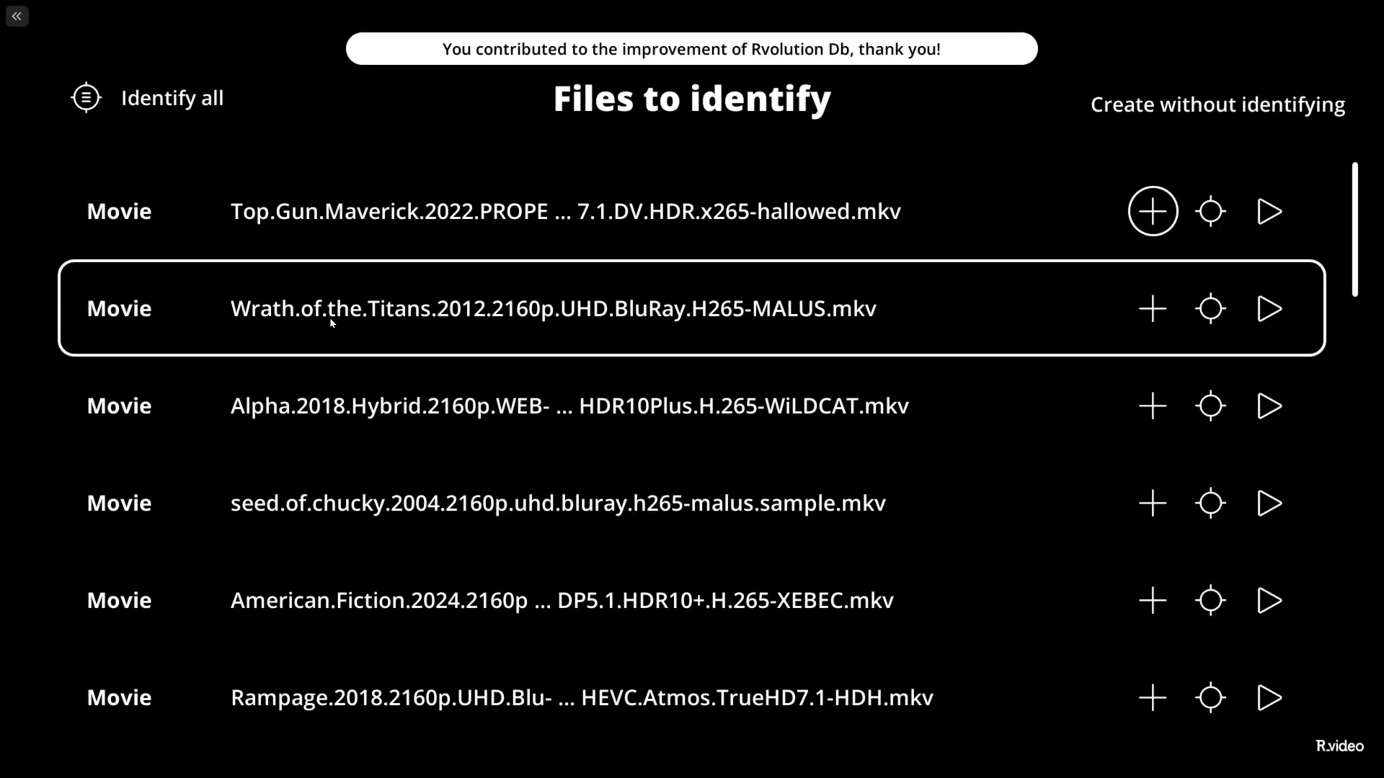
Step: Back in the library, open Modify > Change the picture for the Mario Bros poster
left_click(17, 16)
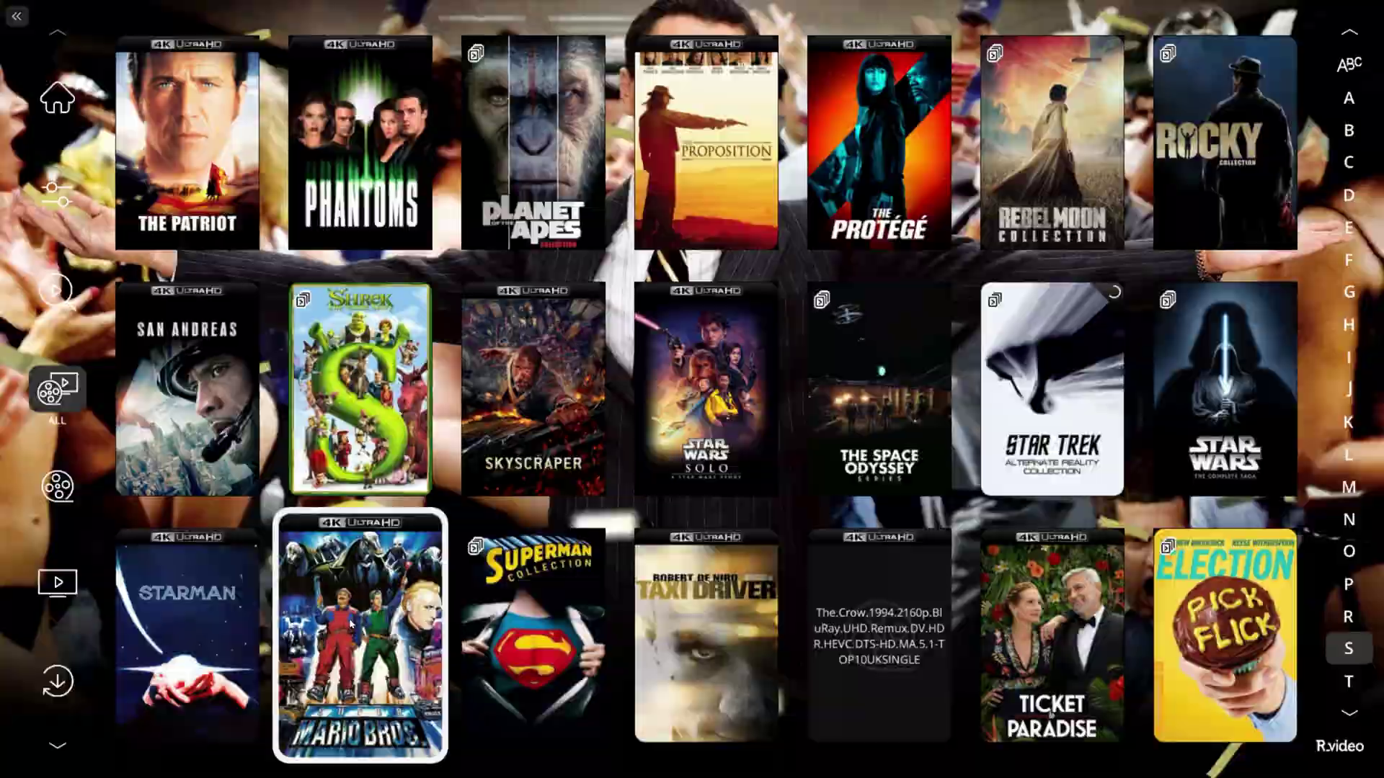
left_click(350, 626)
left_click(687, 226)
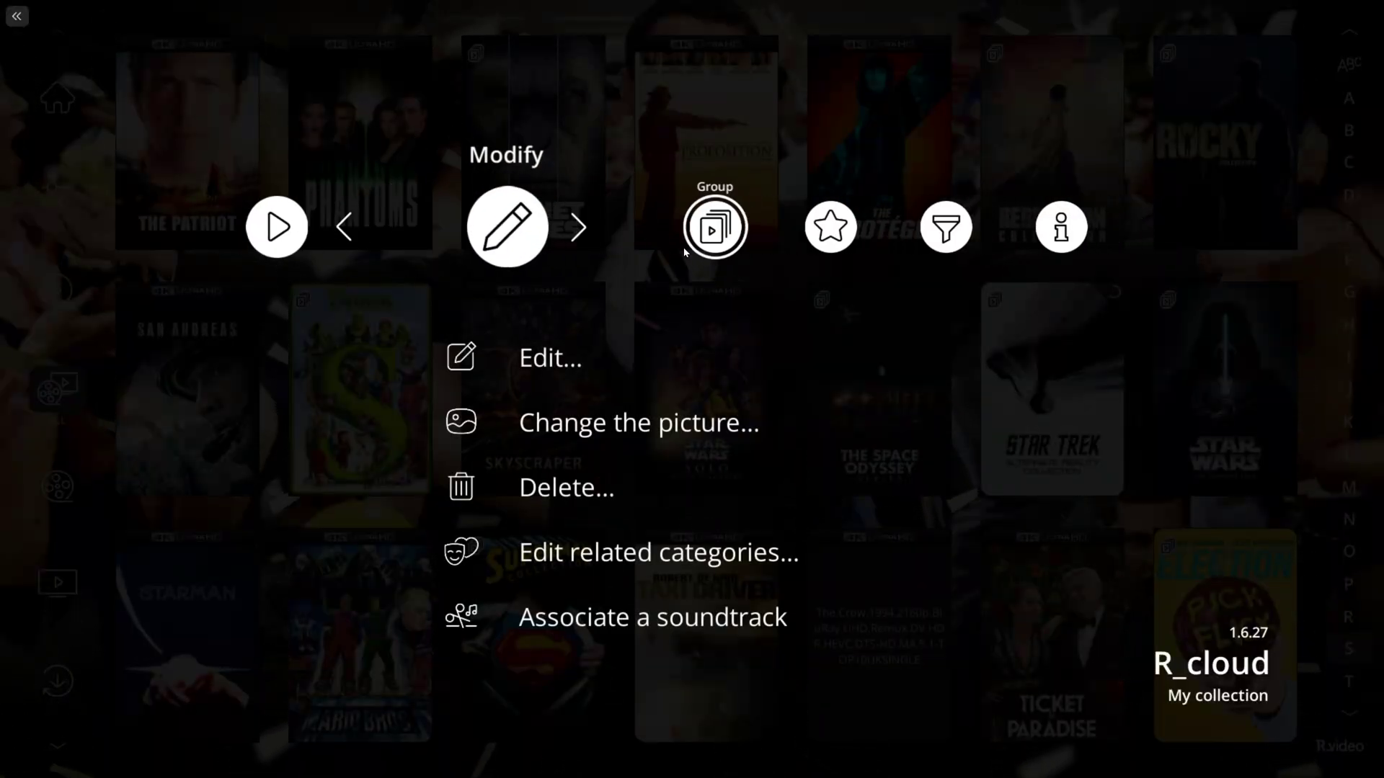
left_click(584, 425)
left_click(509, 223)
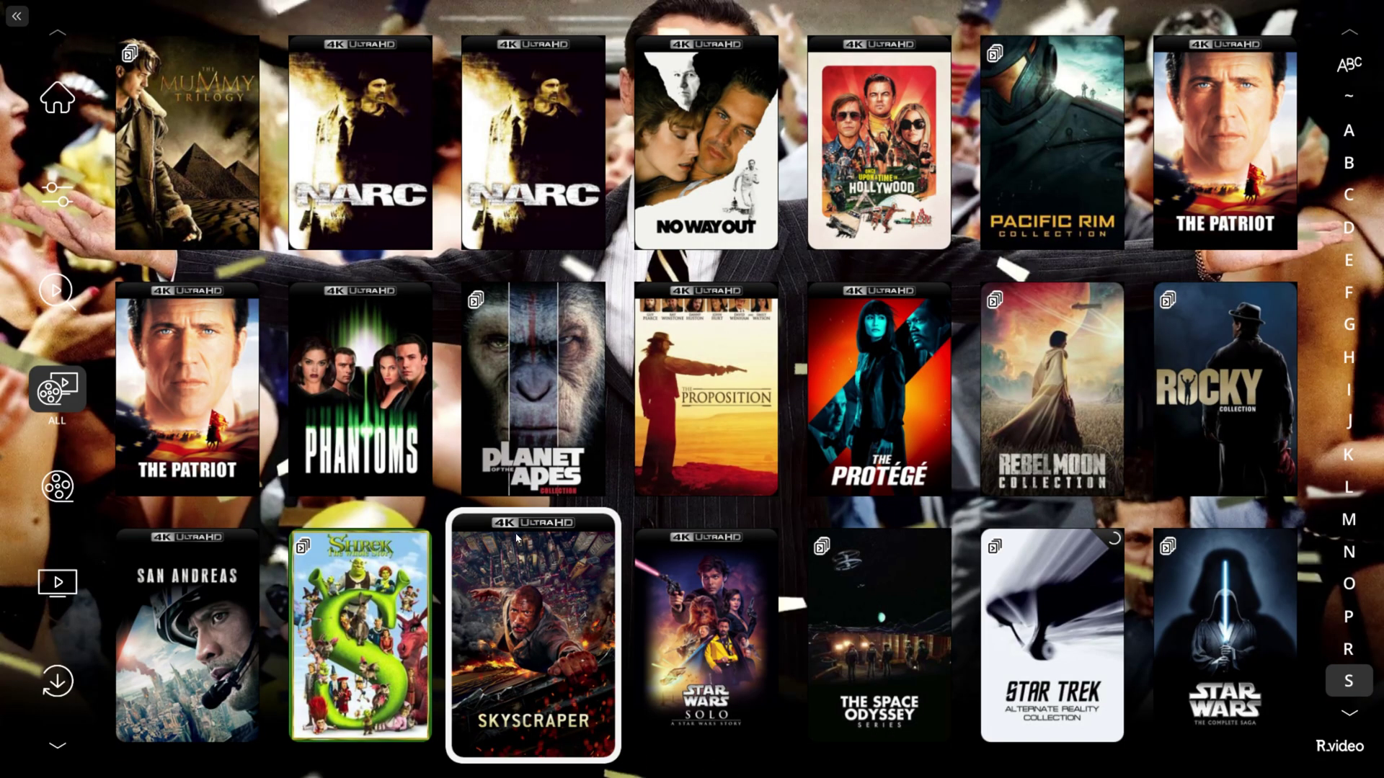
Step: Return to the grid and scroll down to the H titles like Heathers and Hypnotic
key("Escape")
scroll(683, 535, "down", 3)
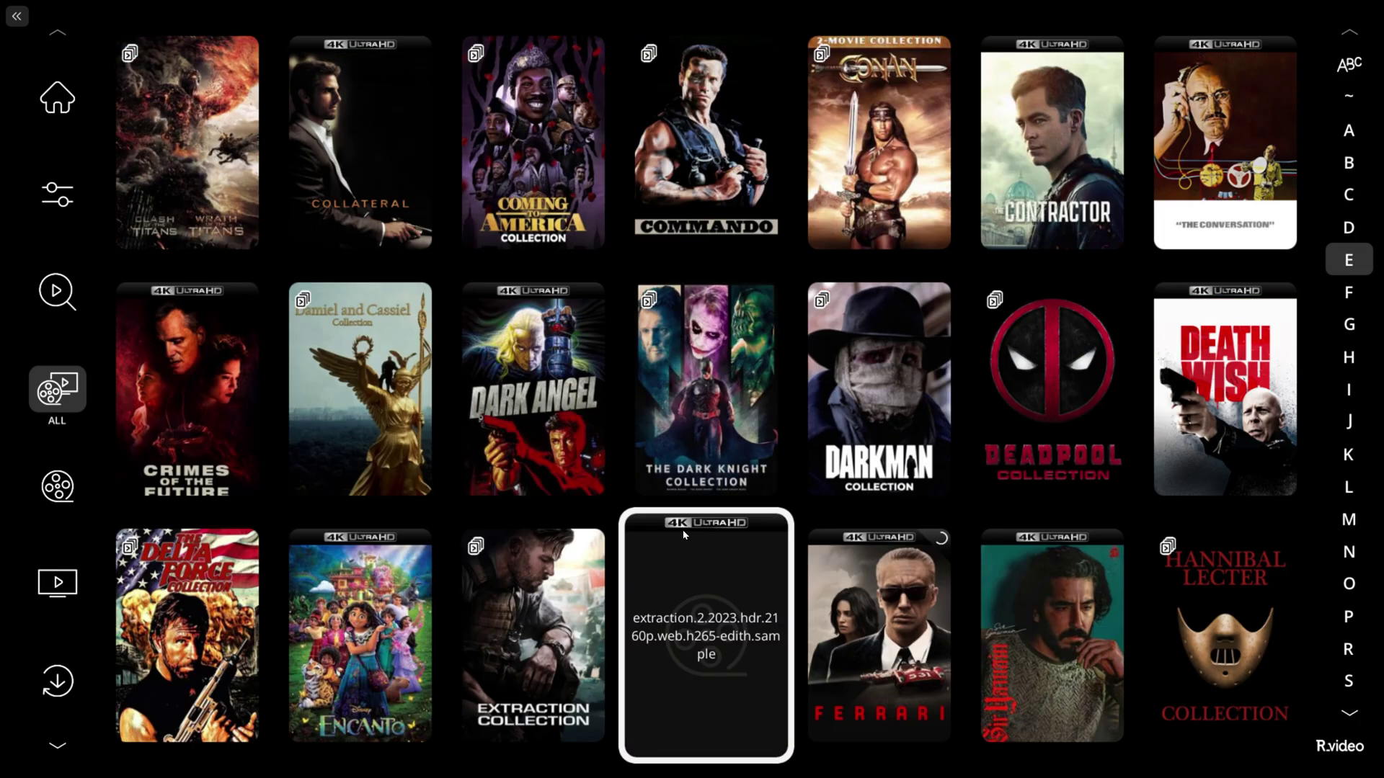
scroll(683, 535, "down", 2)
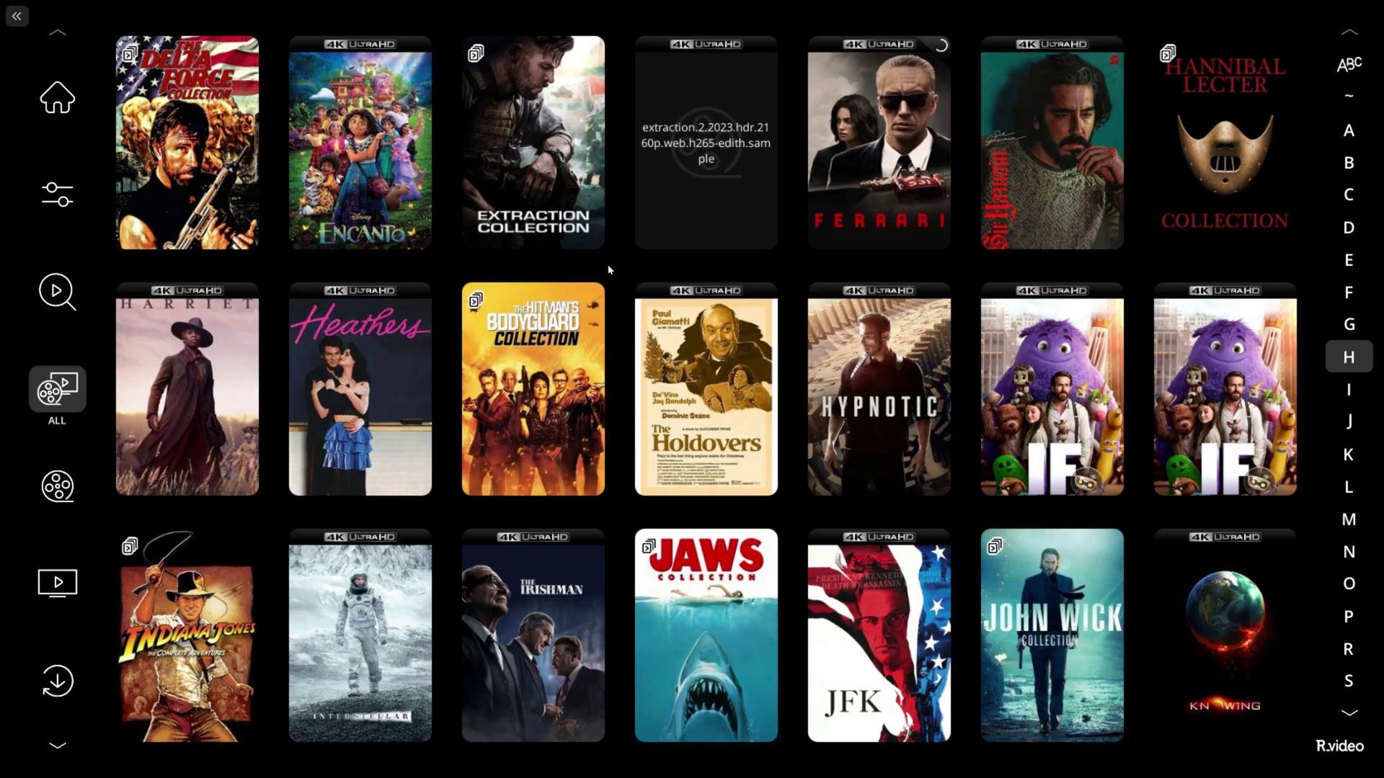
Step: View the collection statistics under the Information options
right_click(705, 276)
left_click(922, 232)
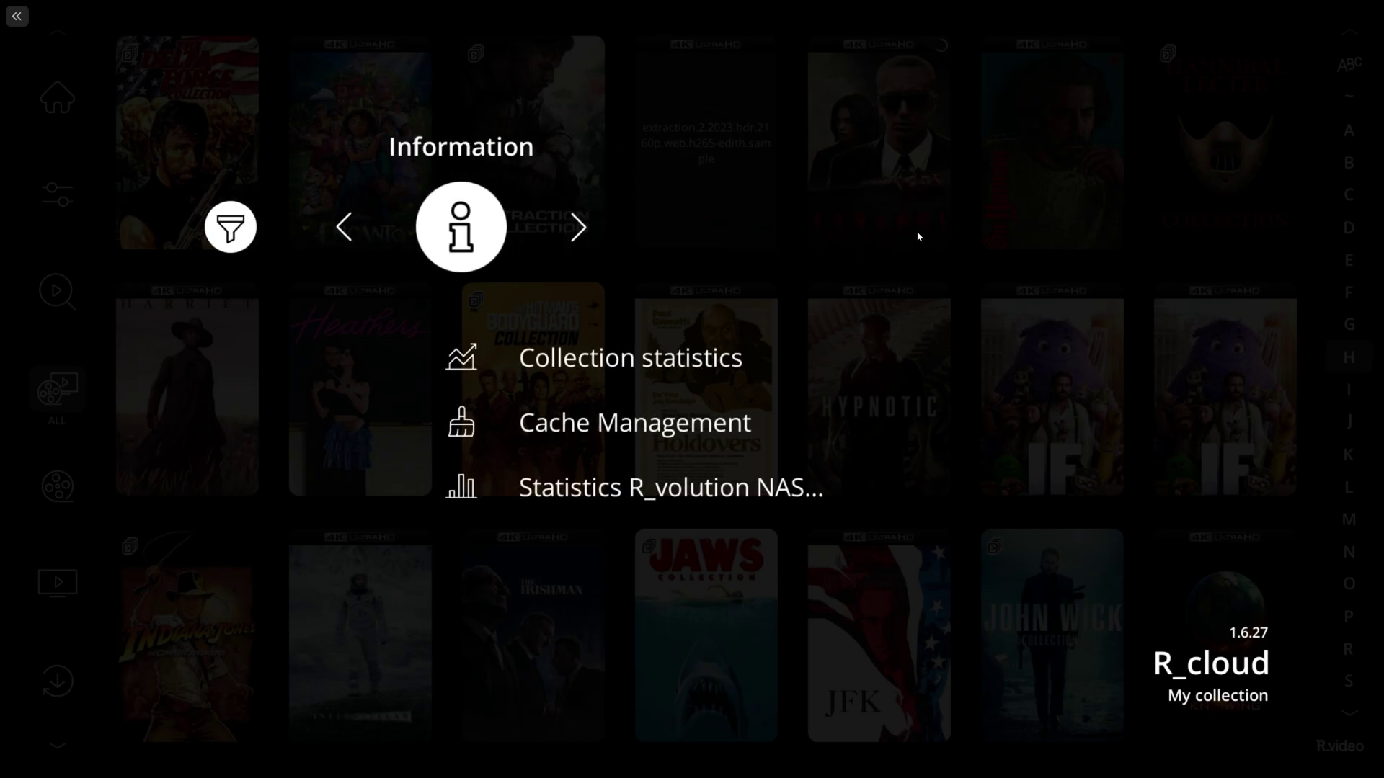
left_click(641, 356)
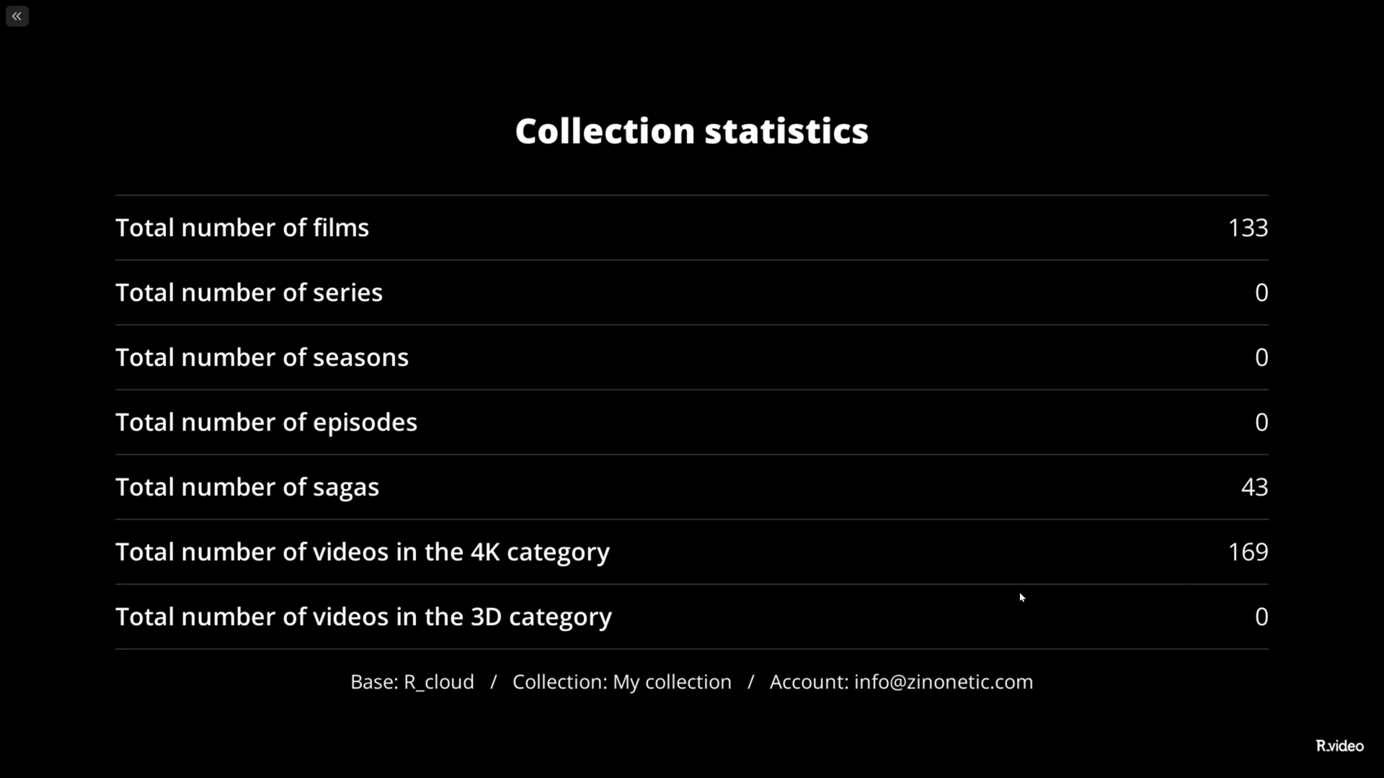
Step: Check the cache sizes in Cache Management, then return to the library
left_click(900, 503)
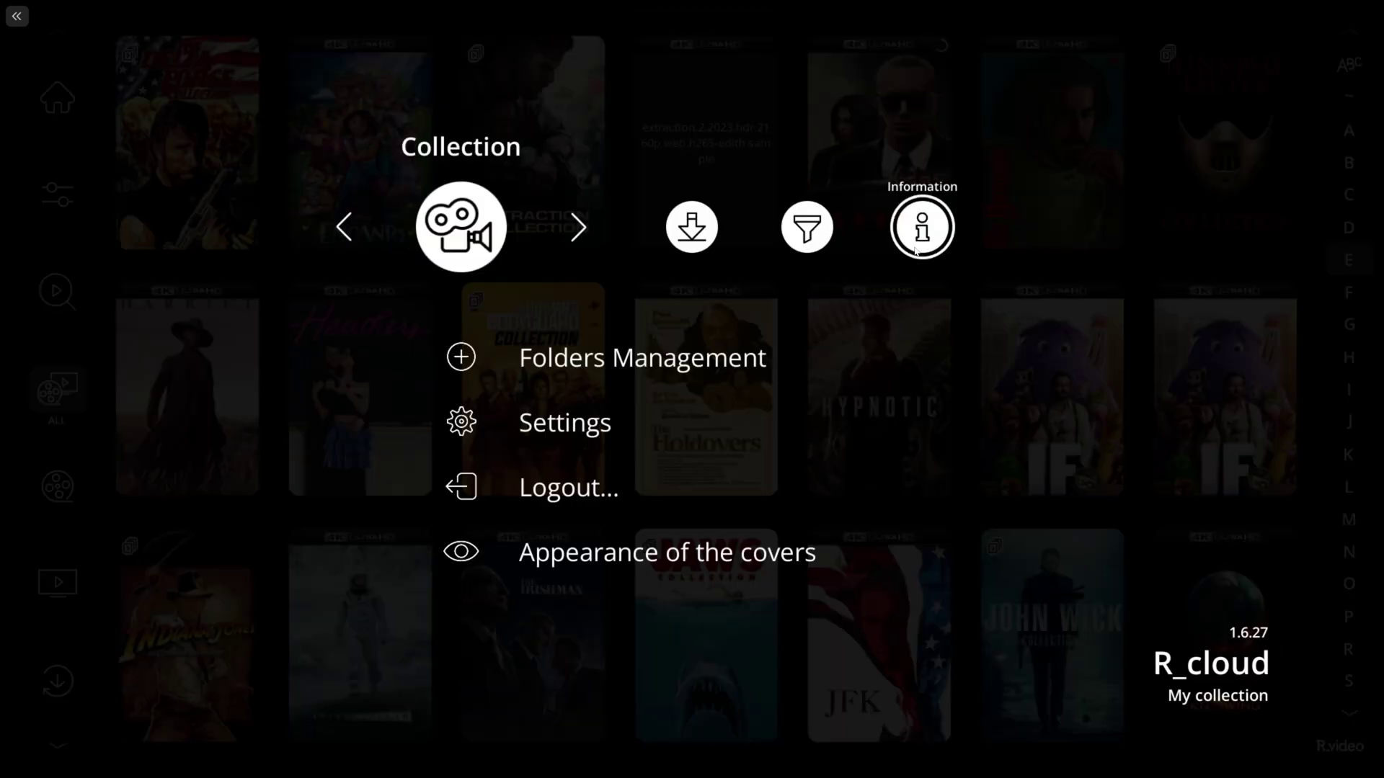
left_click(915, 251)
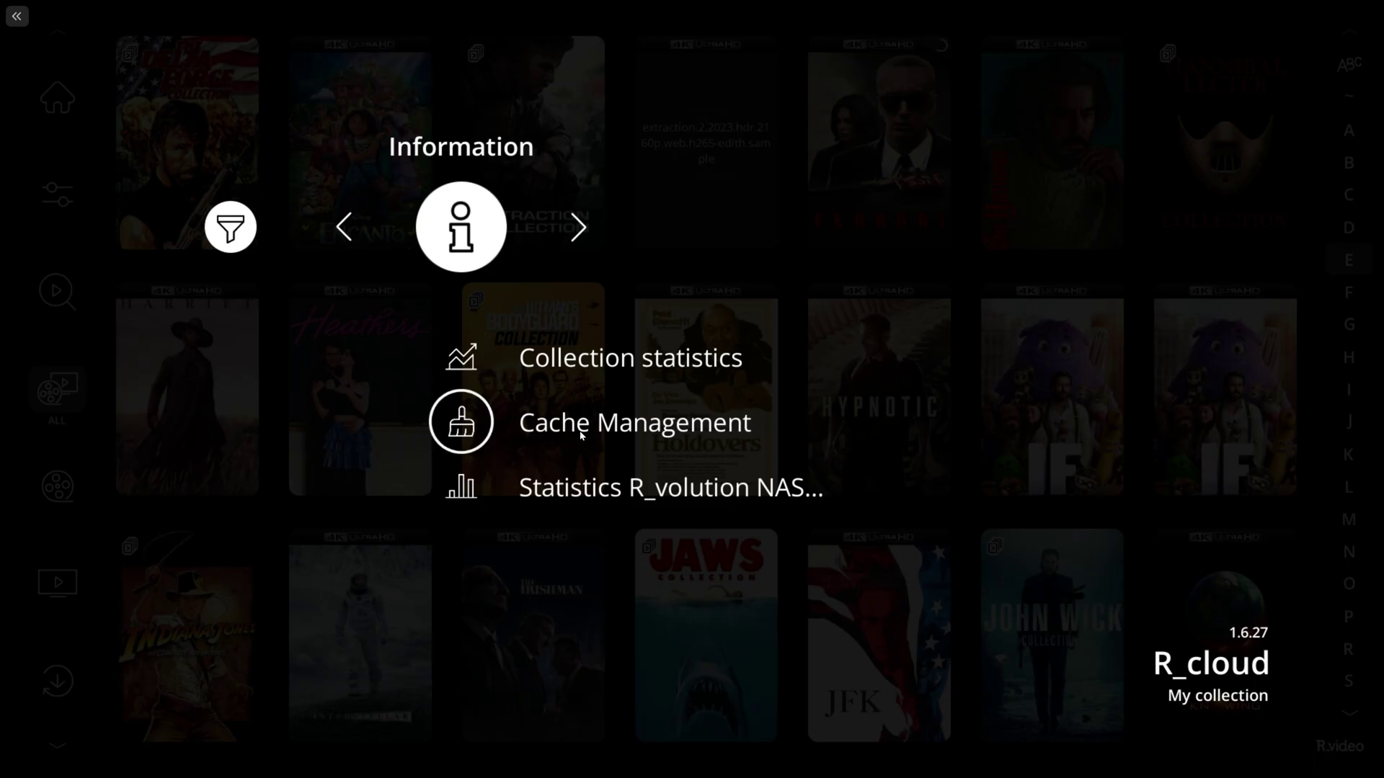
left_click(602, 431)
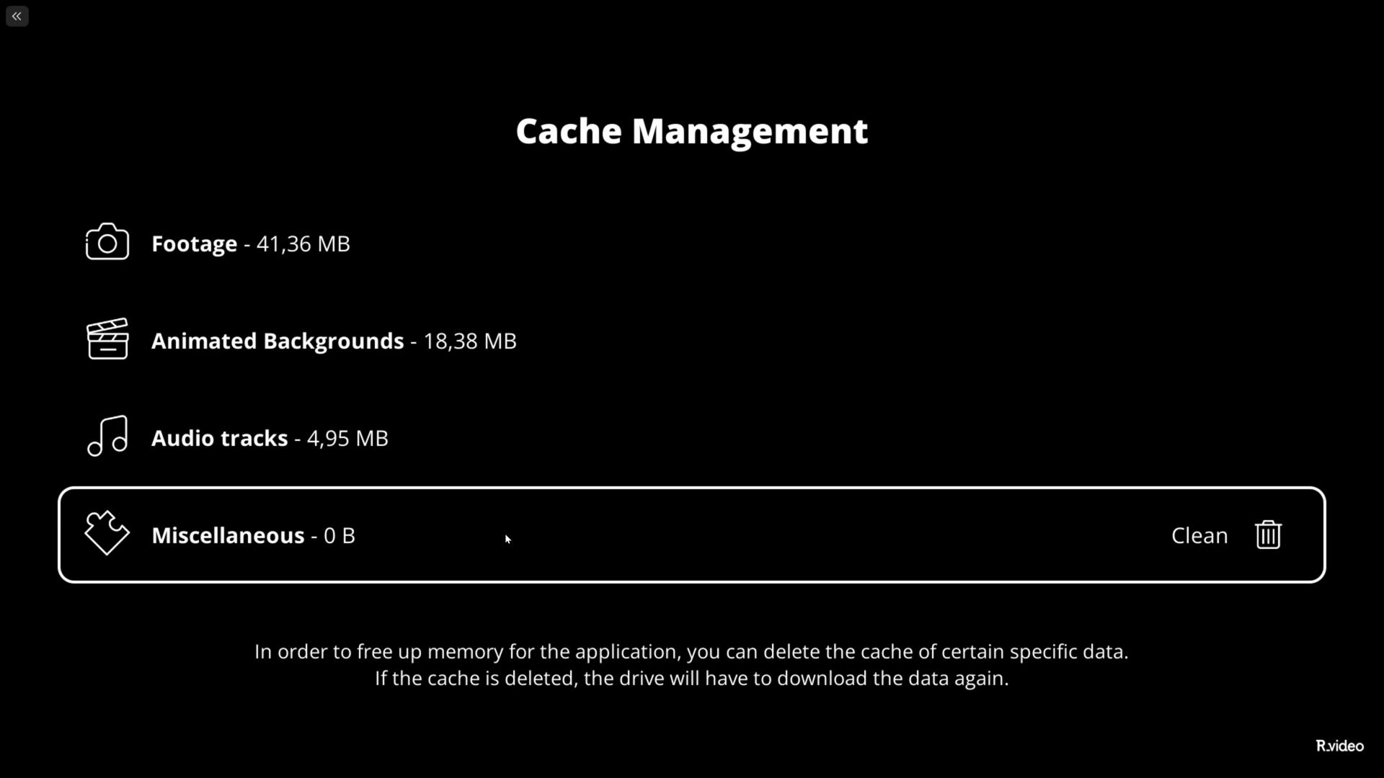
key("Escape")
key("Escape")
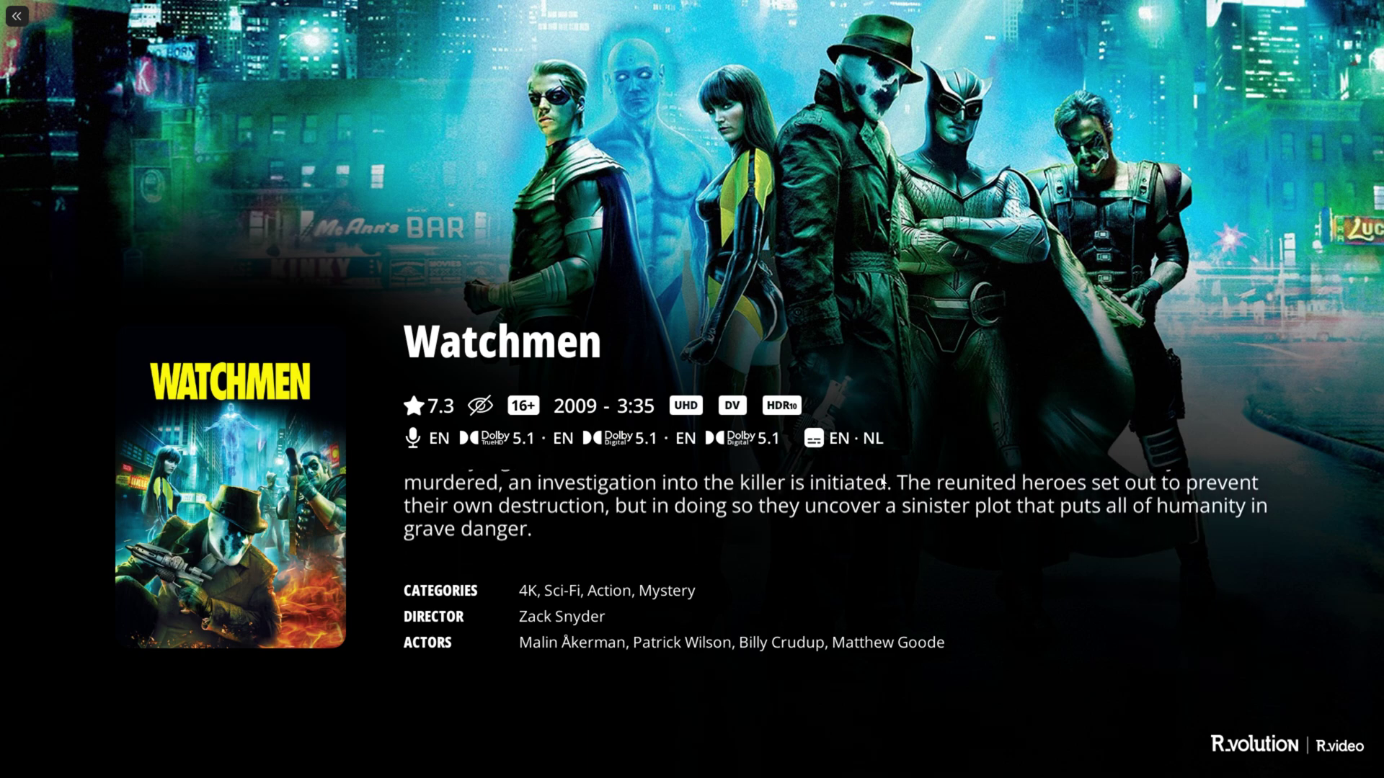
Step: Open Watchmen's Modify options and back out of the delete choices without deleting
key("Return")
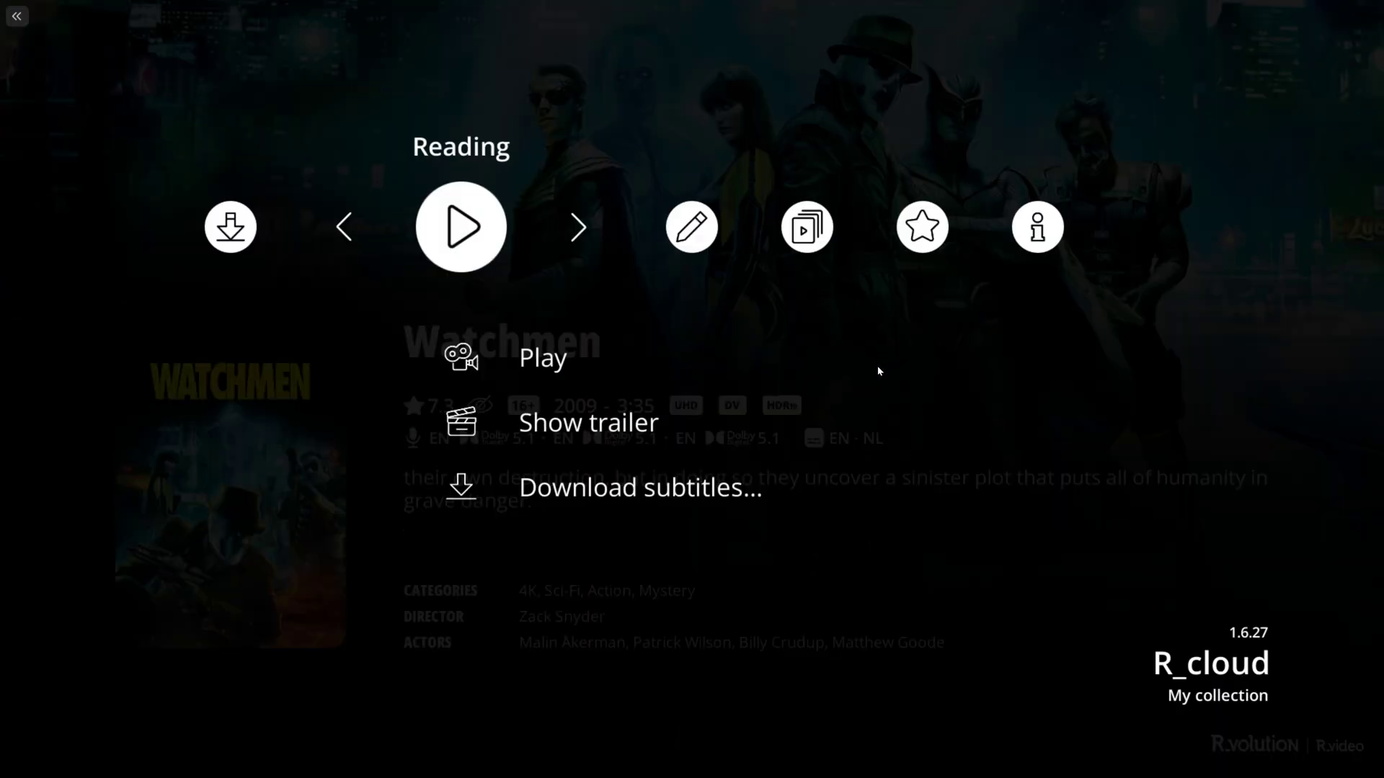
left_click(578, 227)
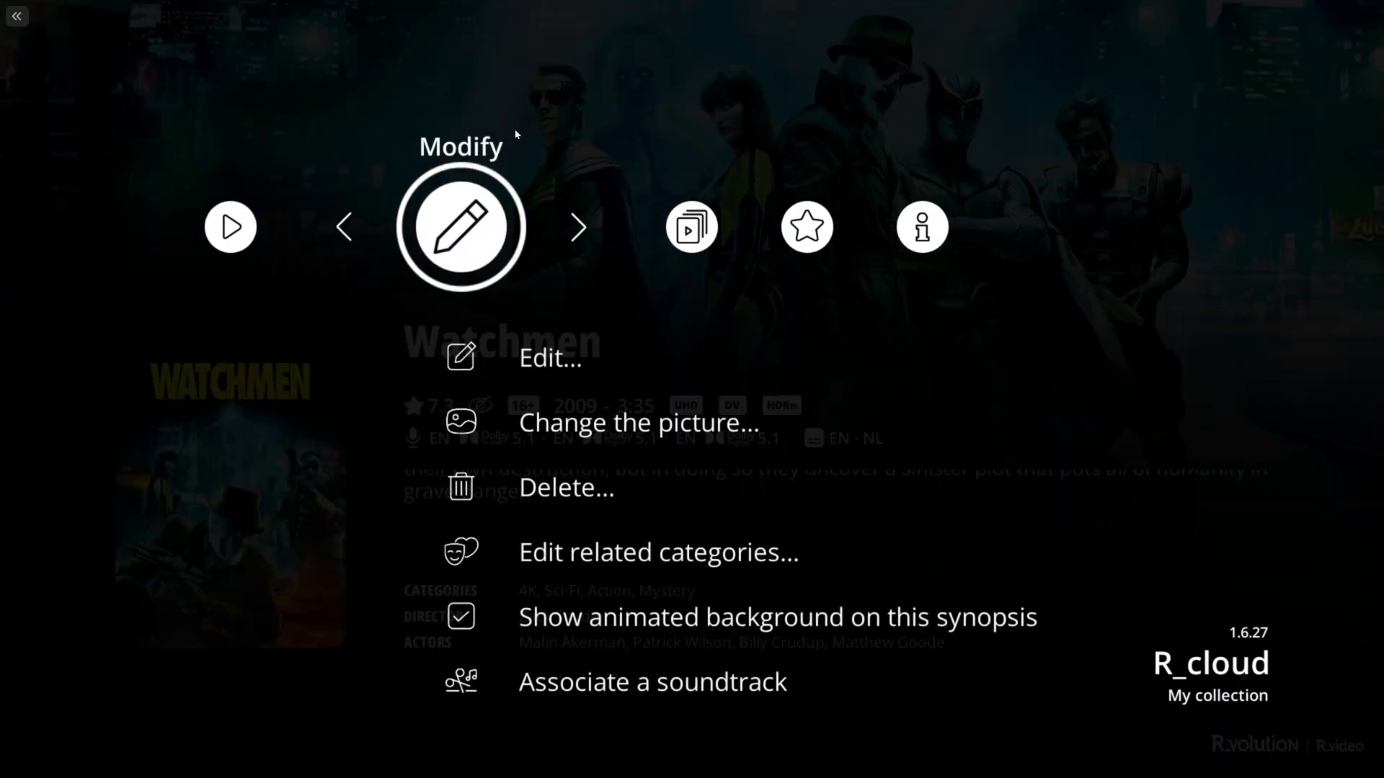
left_click(559, 500)
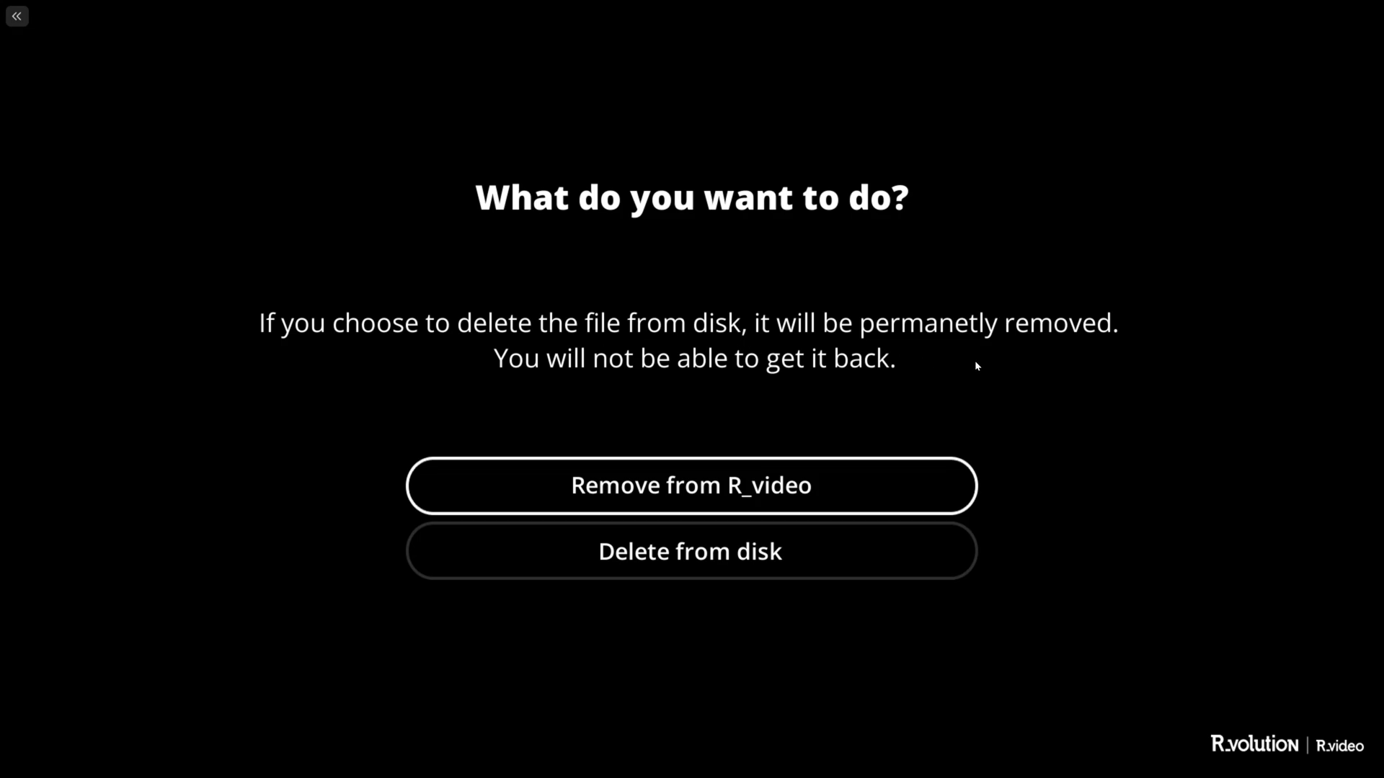
key("Escape")
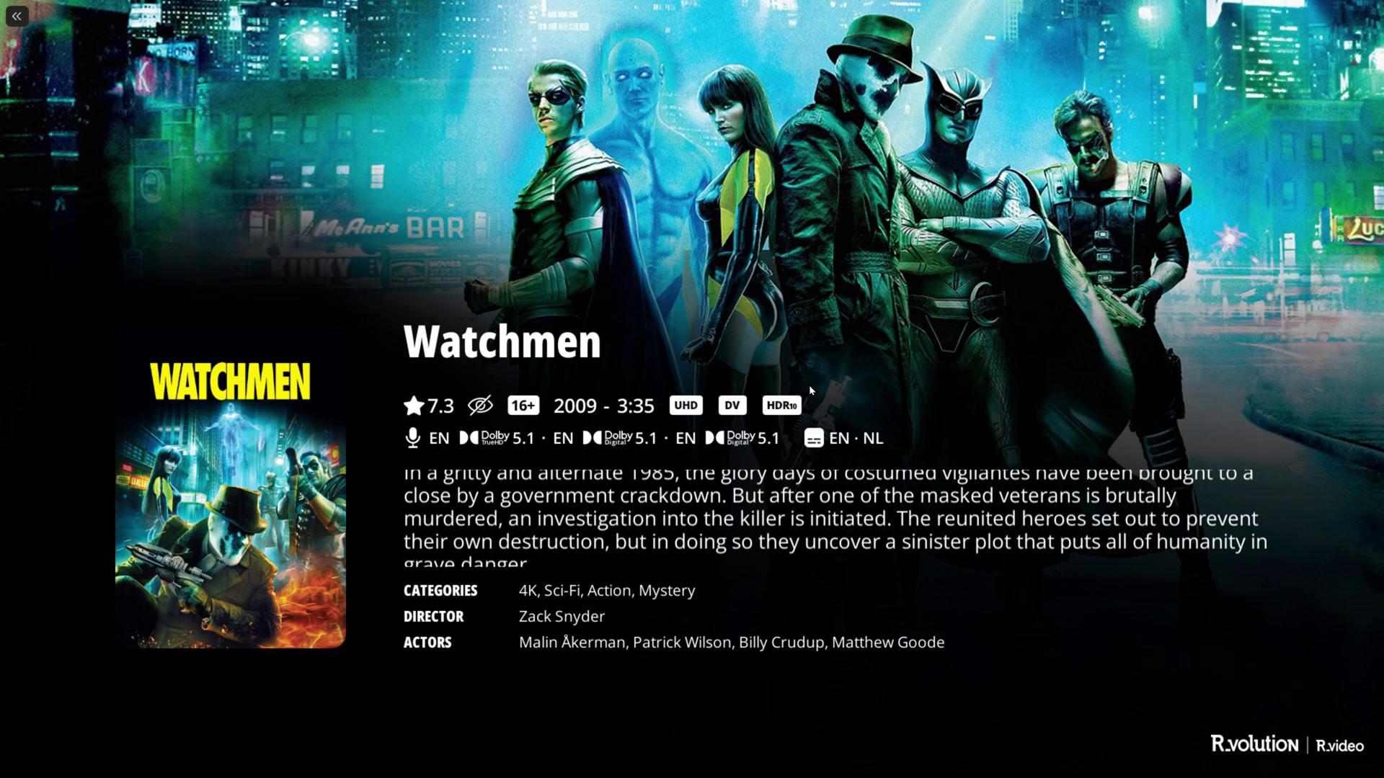
Step: Add the Crime category in Watchmen's category editor and confirm saving the change
right_click(809, 389)
left_click(576, 227)
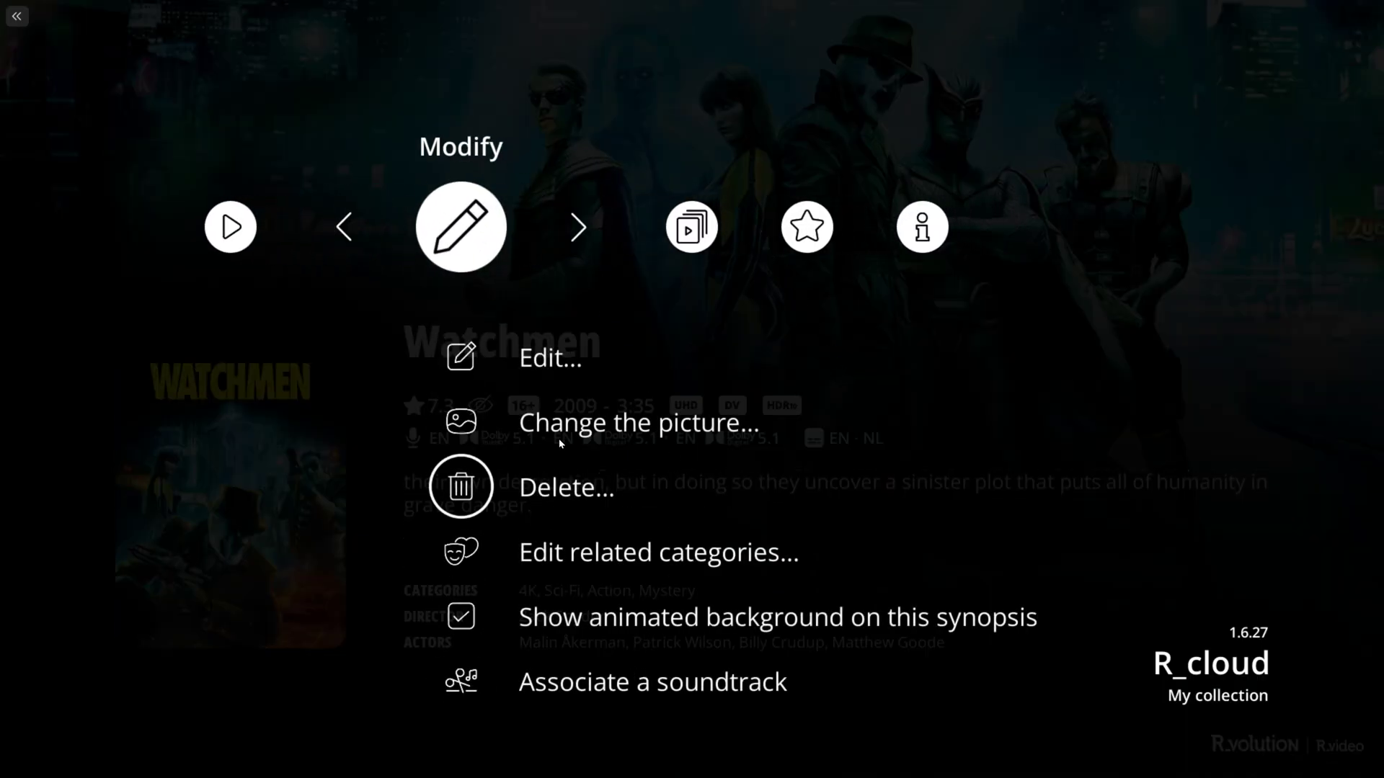
left_click(708, 562)
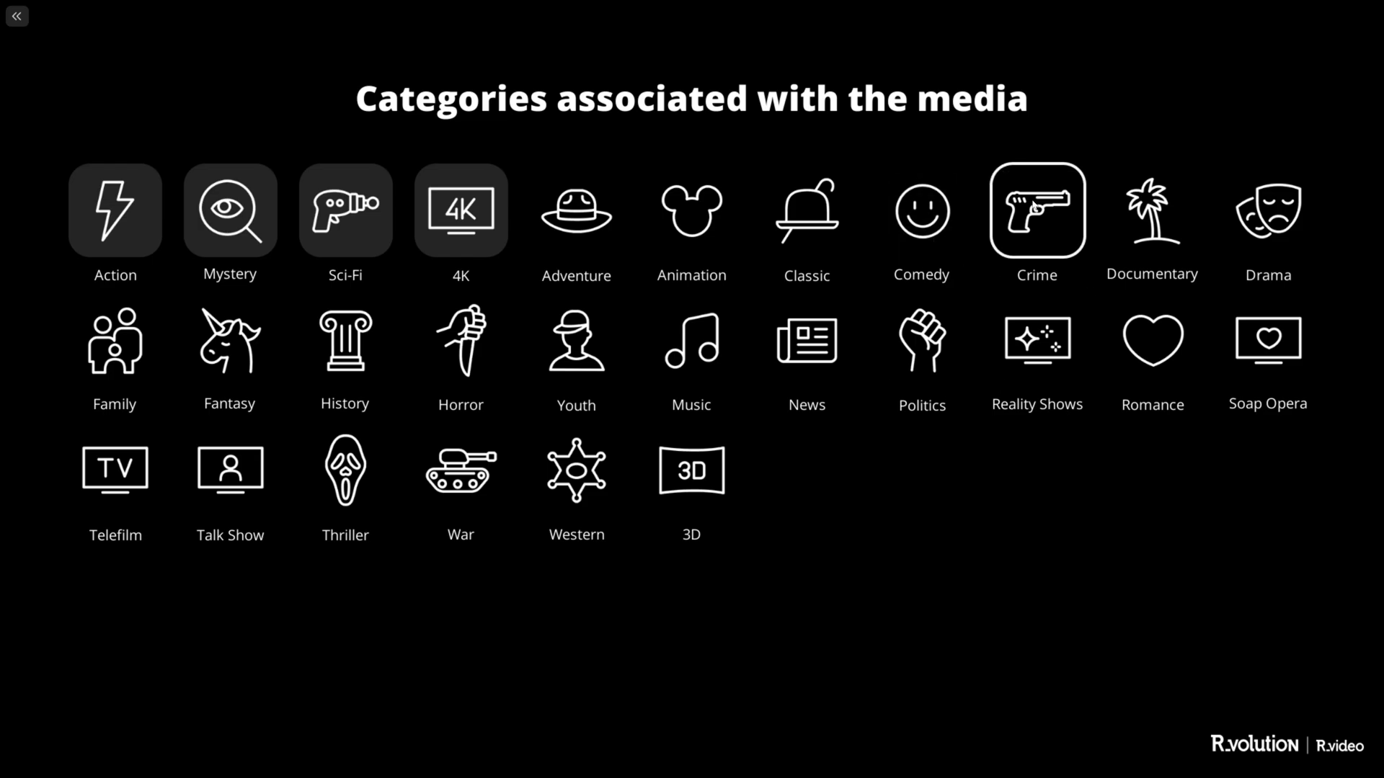
key("Escape")
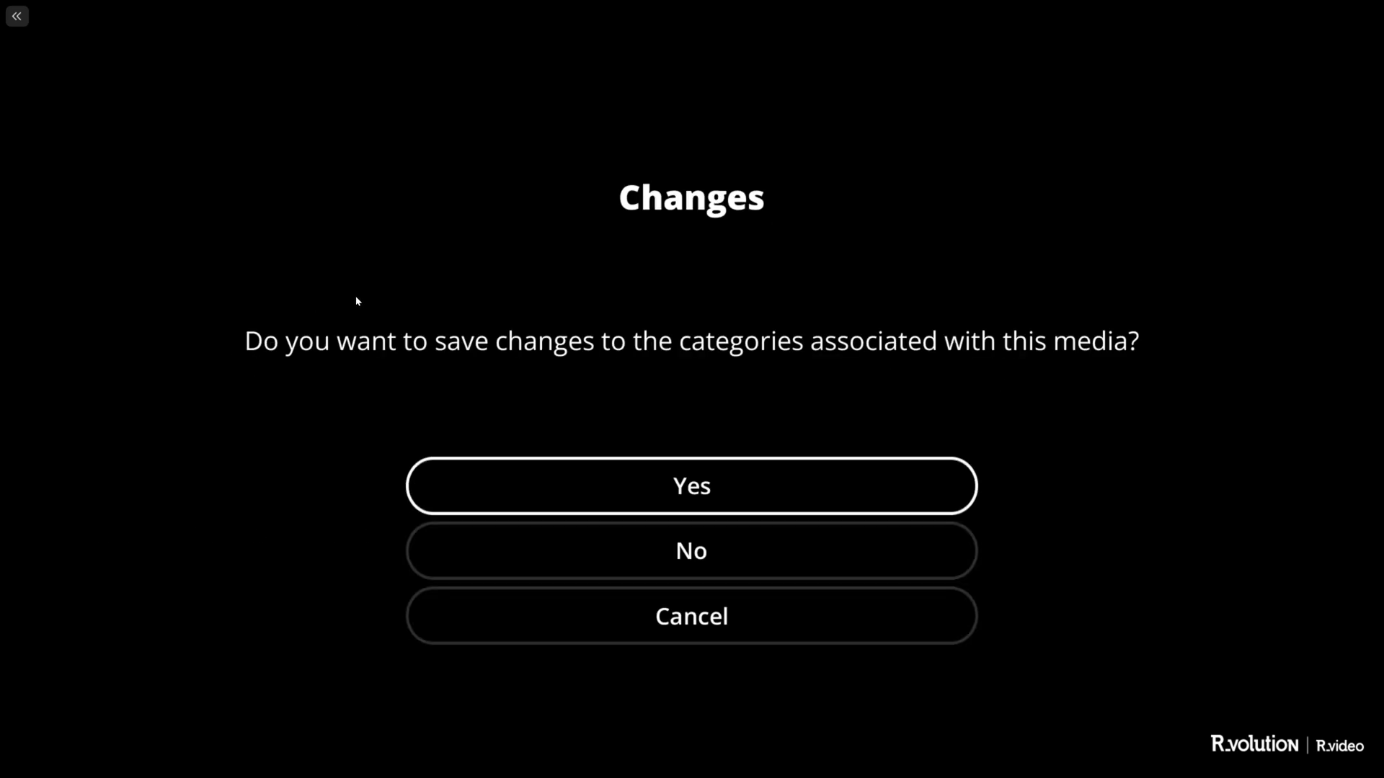
left_click(627, 482)
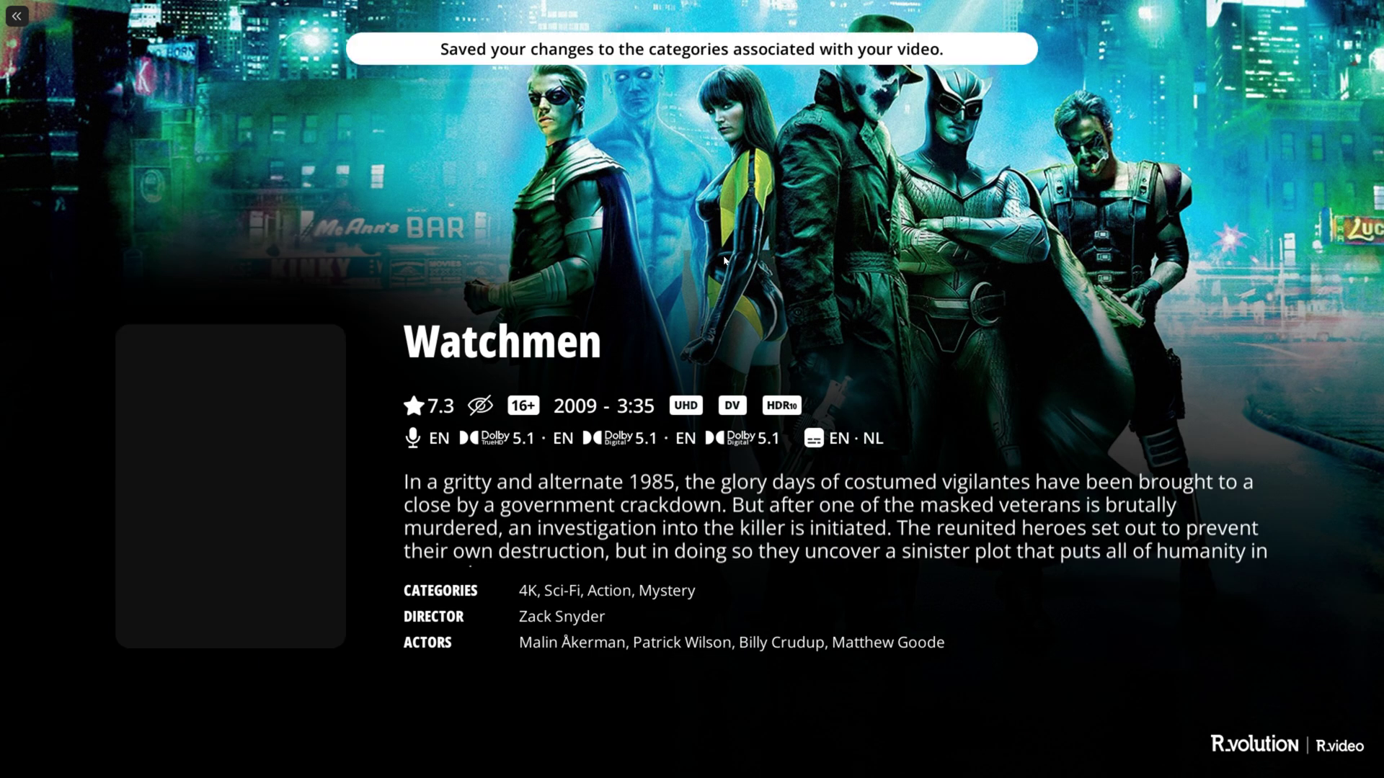
left_click(725, 251)
Step: Look at Watchmen's soundtrack editor and picture choices, leaving both unchanged
left_click(730, 247)
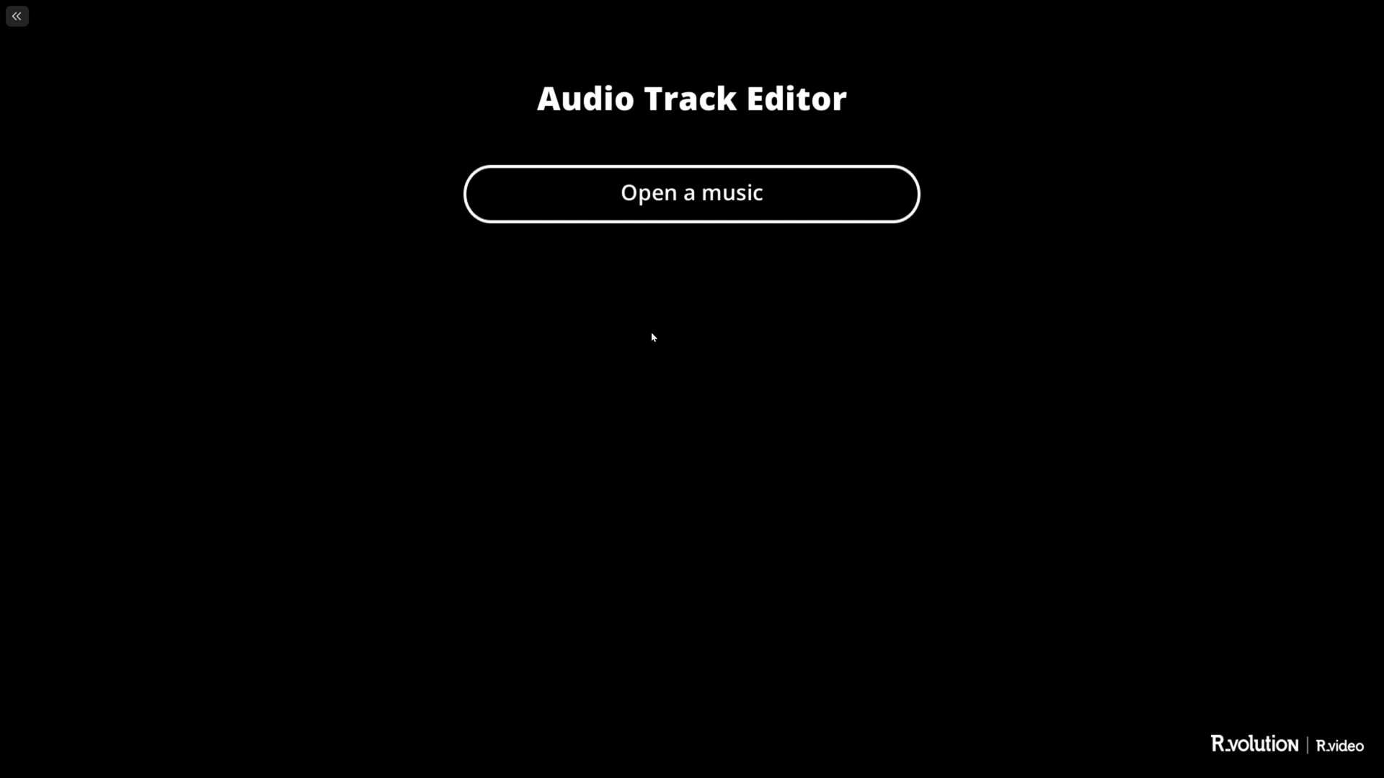
left_click(19, 16)
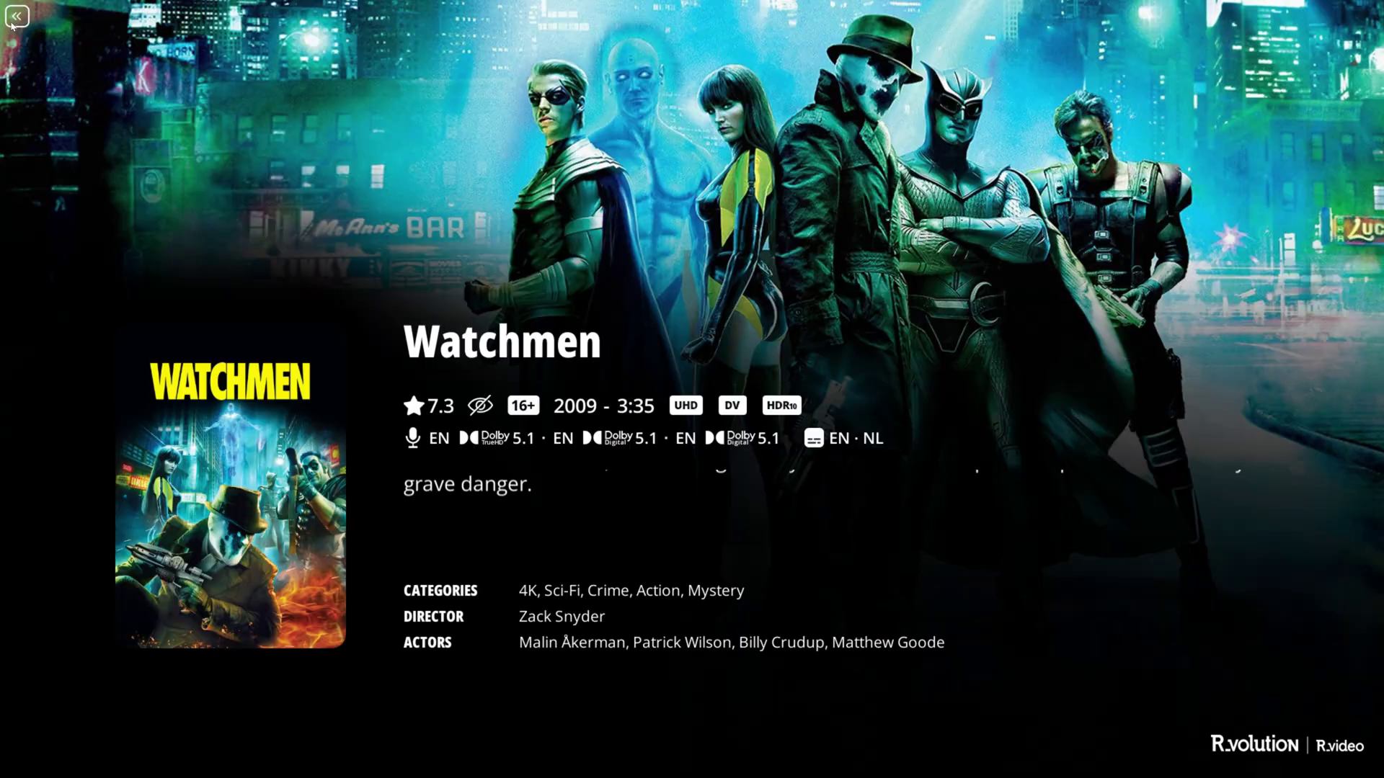
left_click(467, 300)
left_click(587, 254)
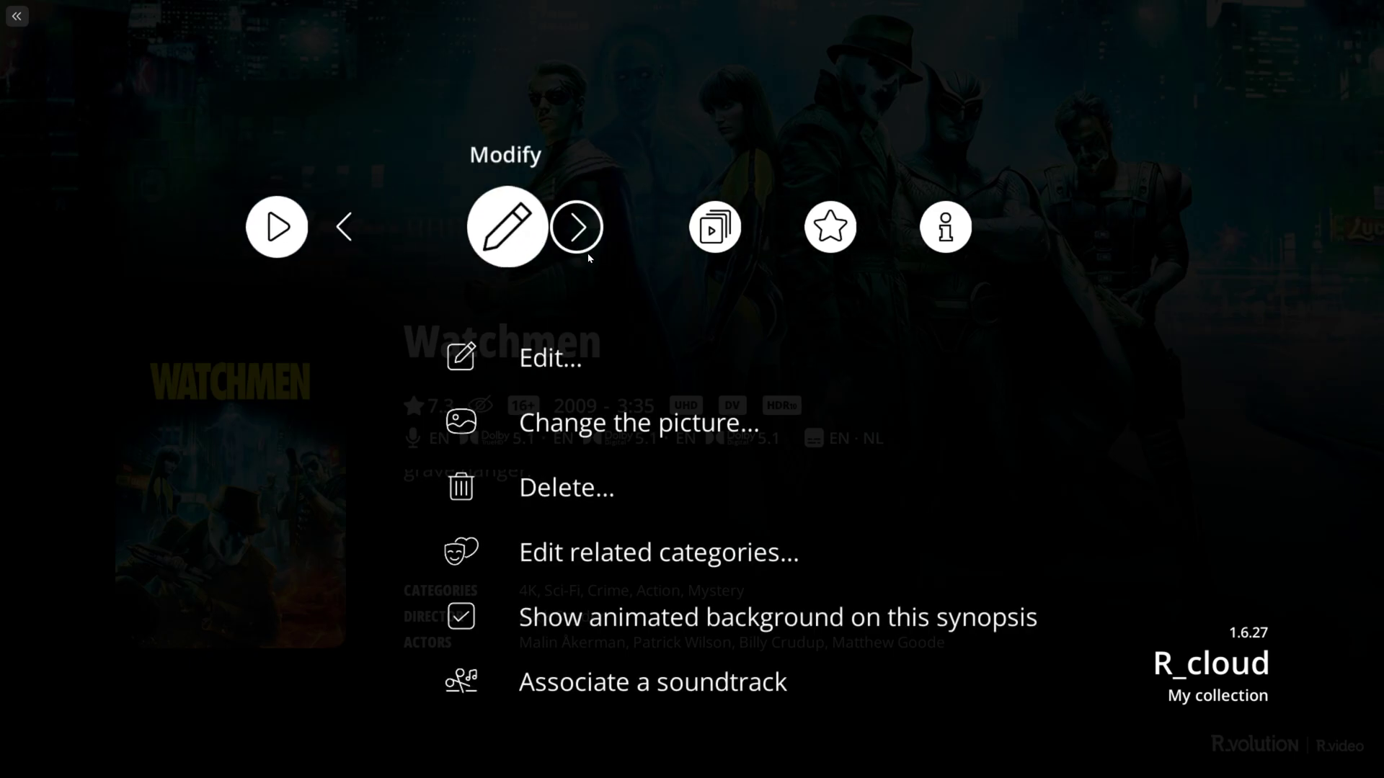
left_click(584, 421)
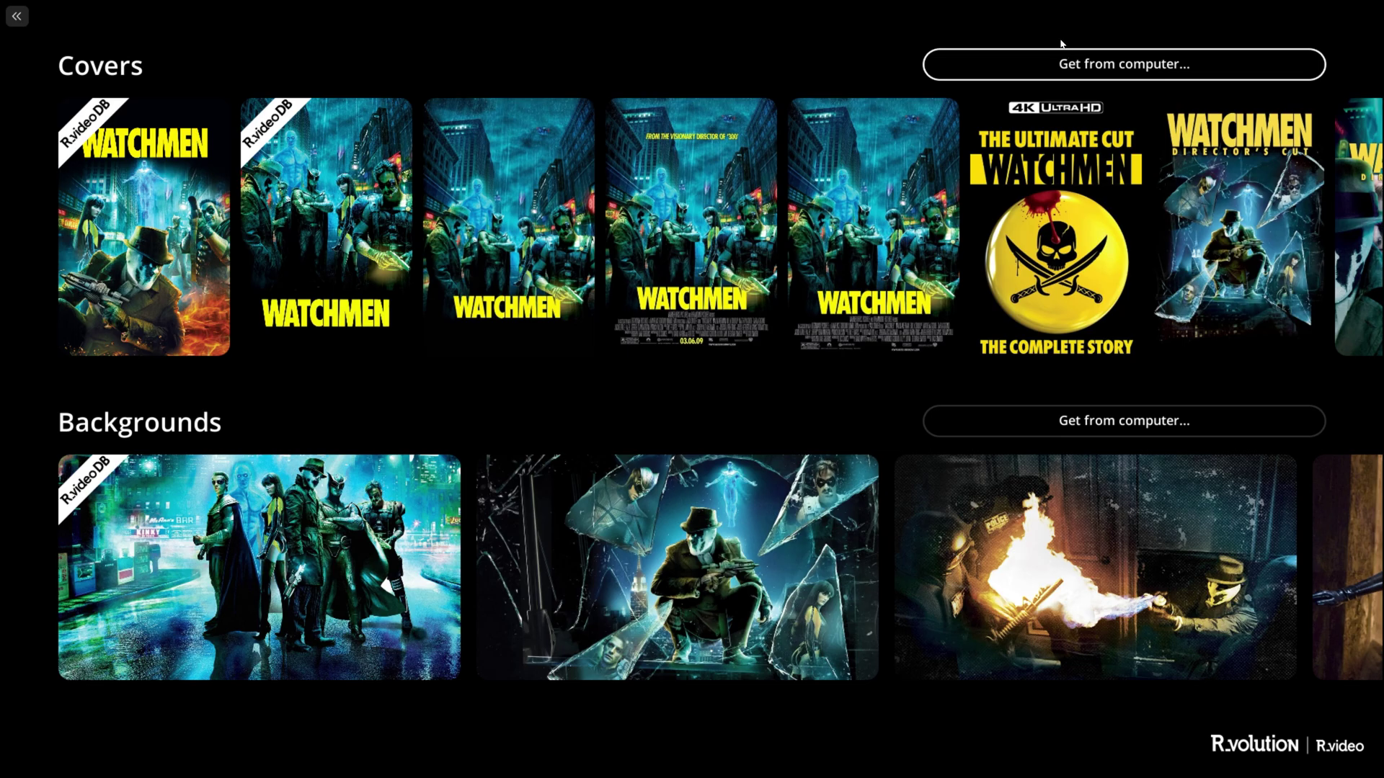
key("Escape")
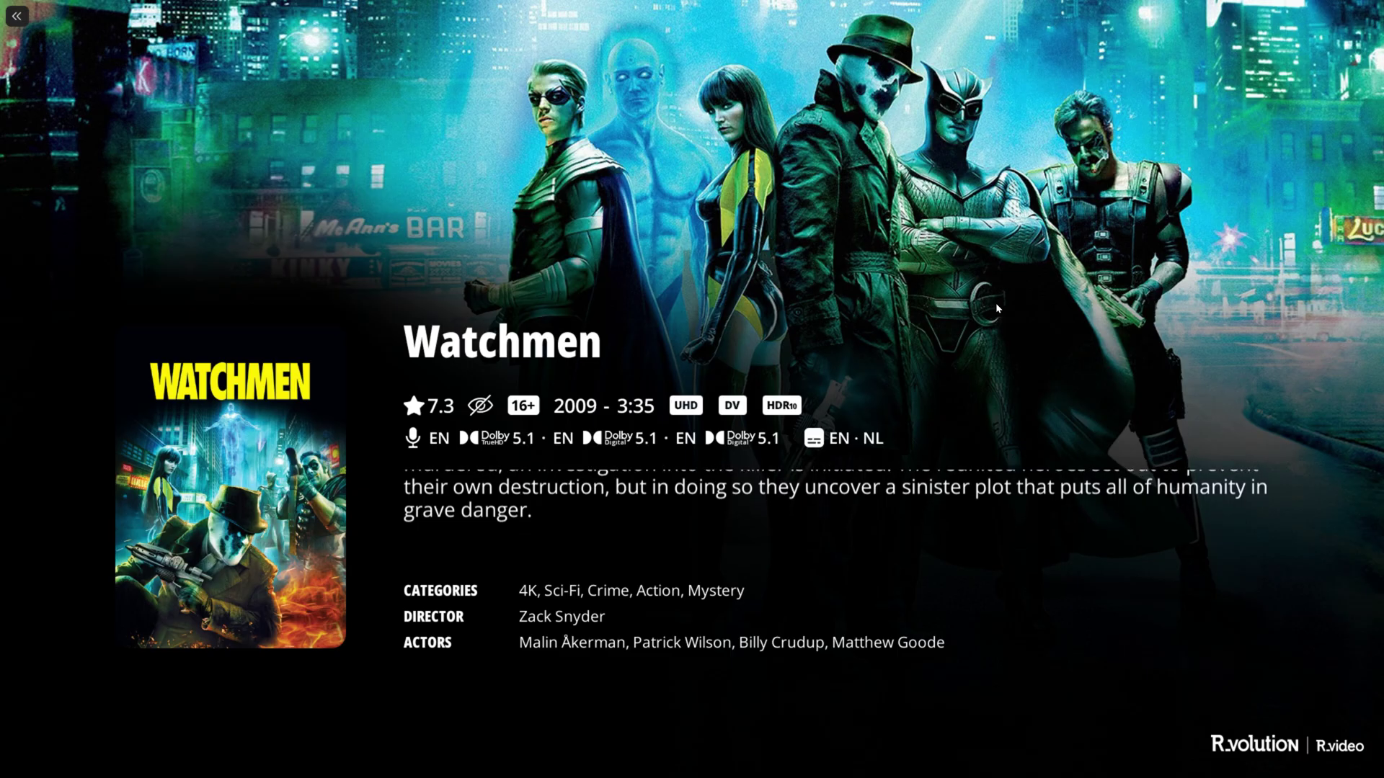
Step: Exit the Watchmen details page back to the home screen
right_click(998, 308)
right_click(1050, 534)
right_click(1050, 533)
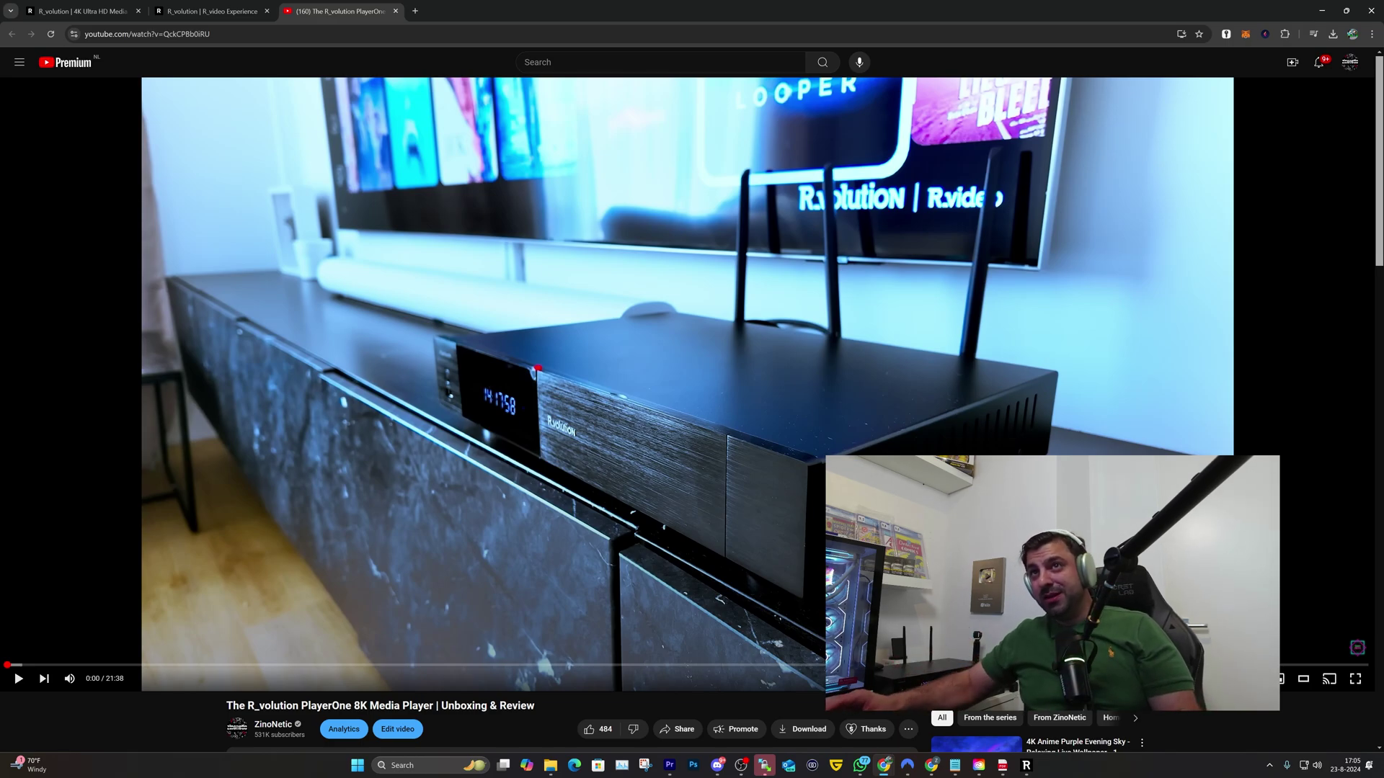
Step: Switch from the YouTube review to the rvolution.com home page tab
left_click(81, 10)
left_click(83, 36)
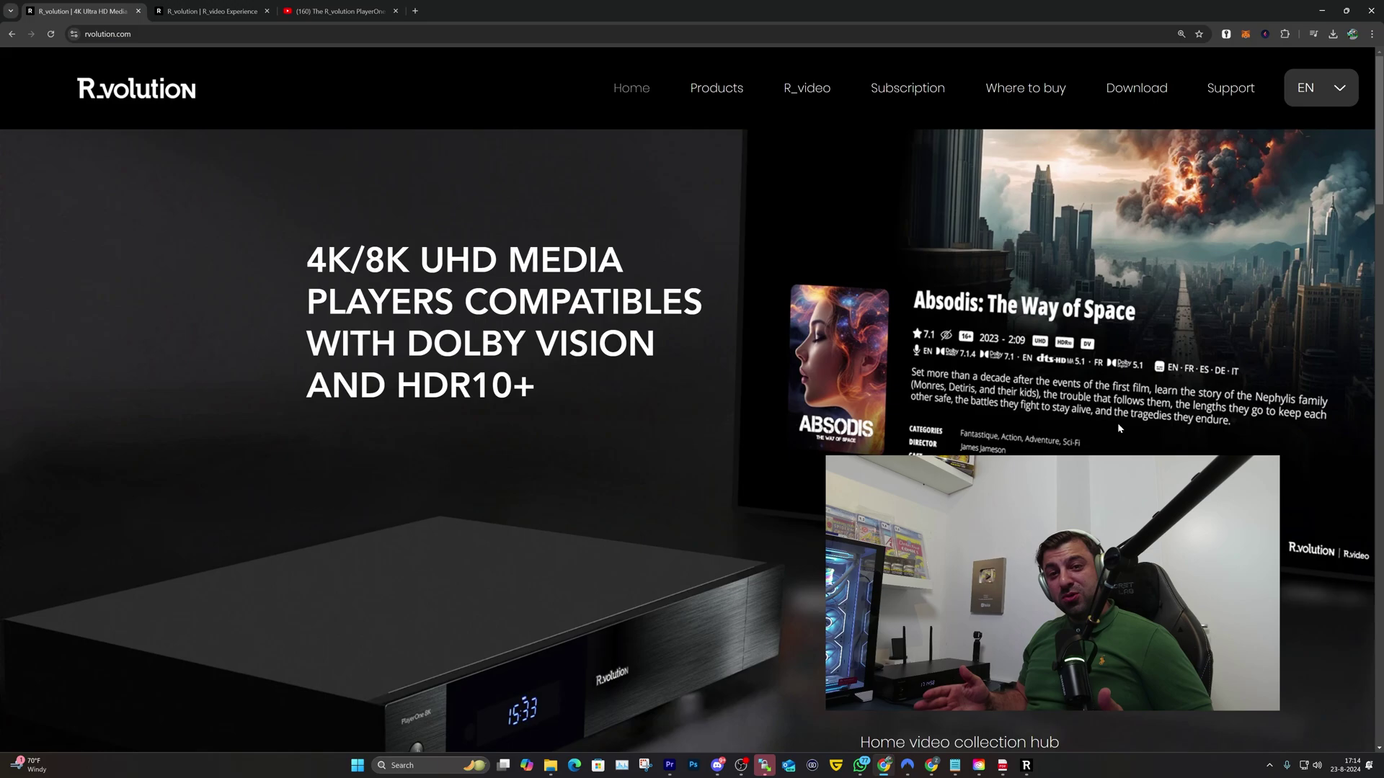
key("ctrl+l")
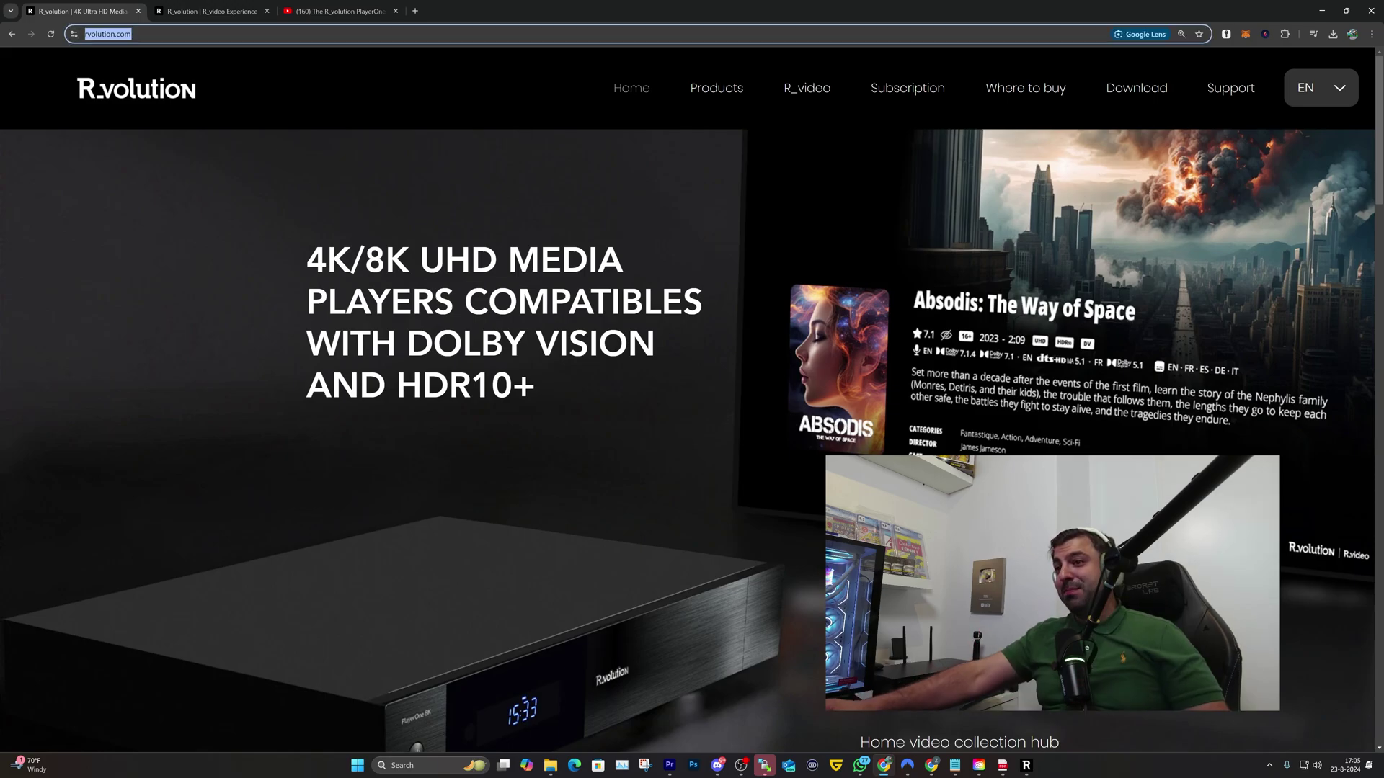